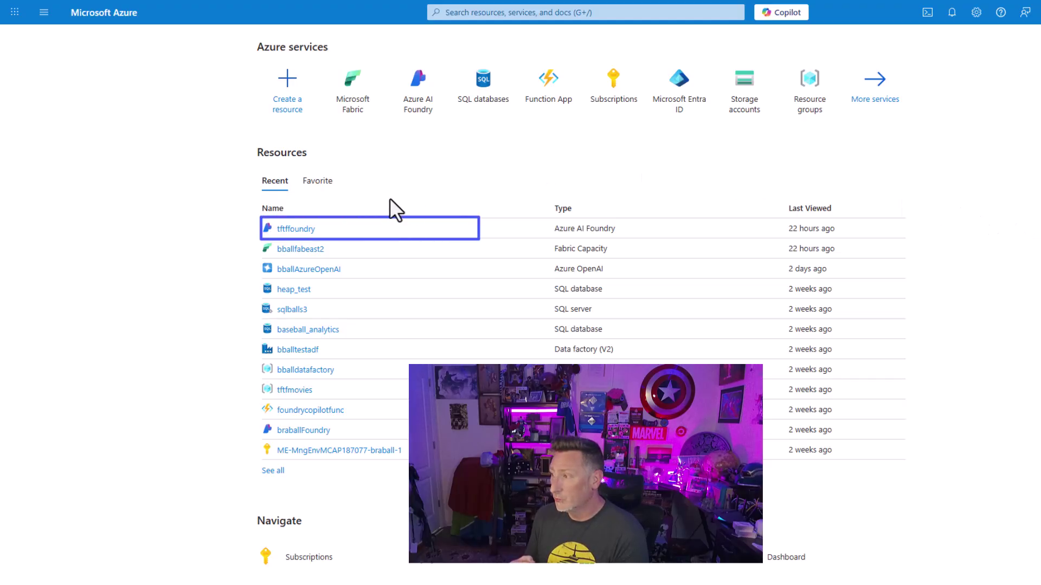
# Step: Open the tftfoundry resource and launch its Azure AI Foundry portal to the firstProject overview
pyautogui.click(296, 228)
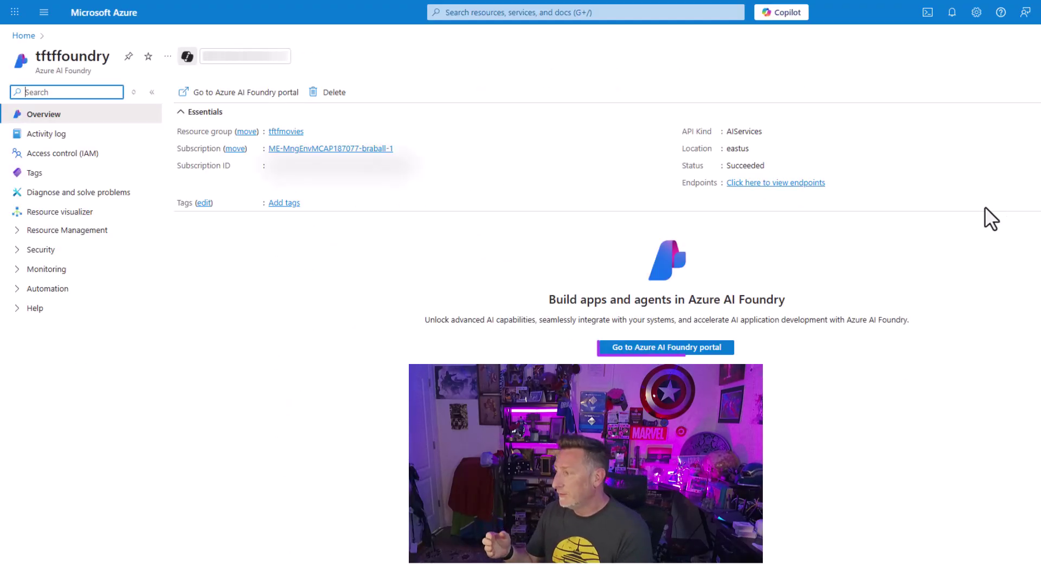
pyautogui.click(696, 352)
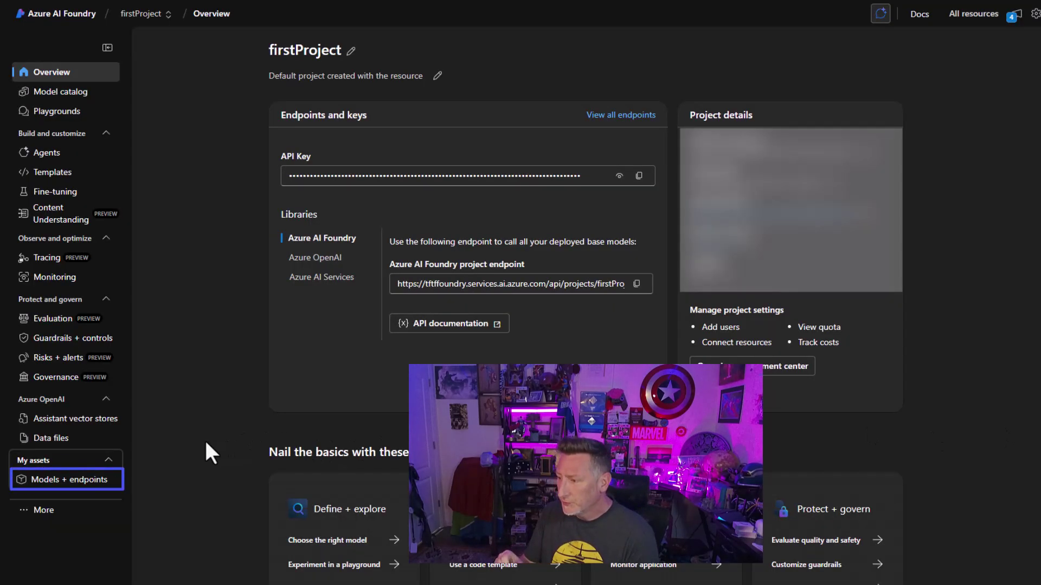
# Step: Start a base-model deployment from Models + endpoints and select gpt-4.1 from the search results
pyautogui.click(65, 479)
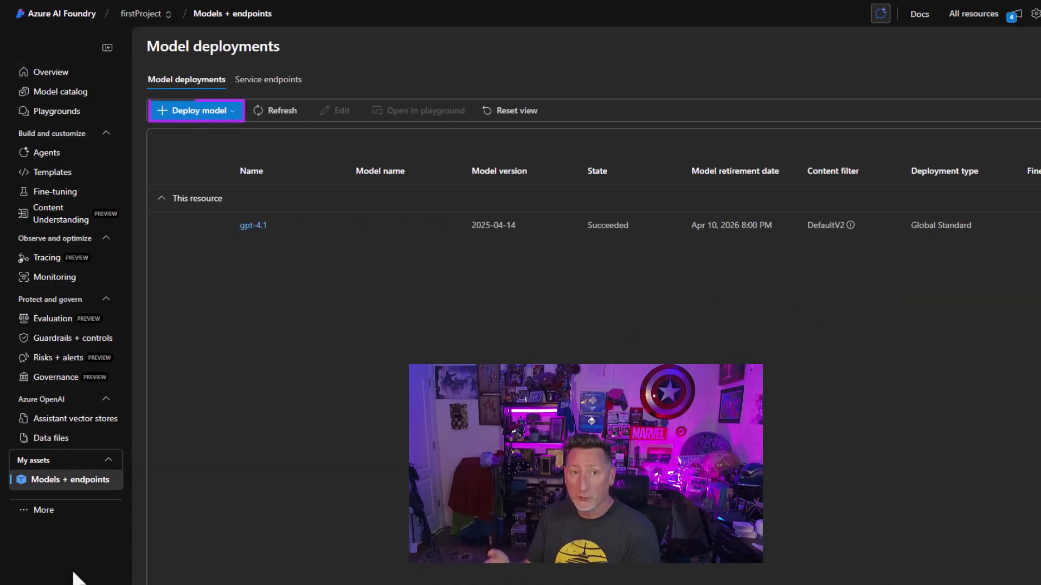
pyautogui.click(164, 116)
pyautogui.click(199, 135)
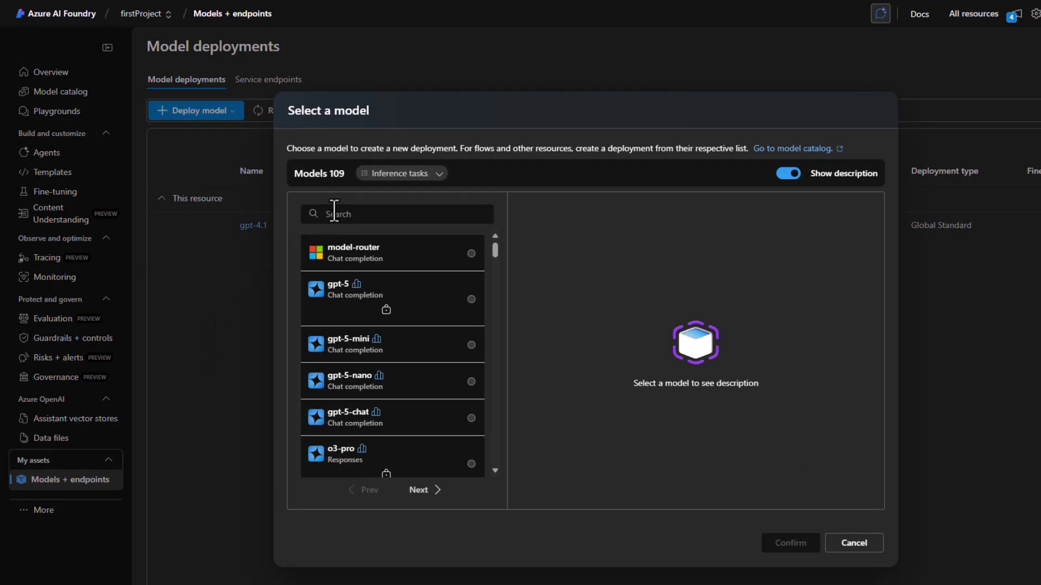
pyautogui.write('gpt-4.1')
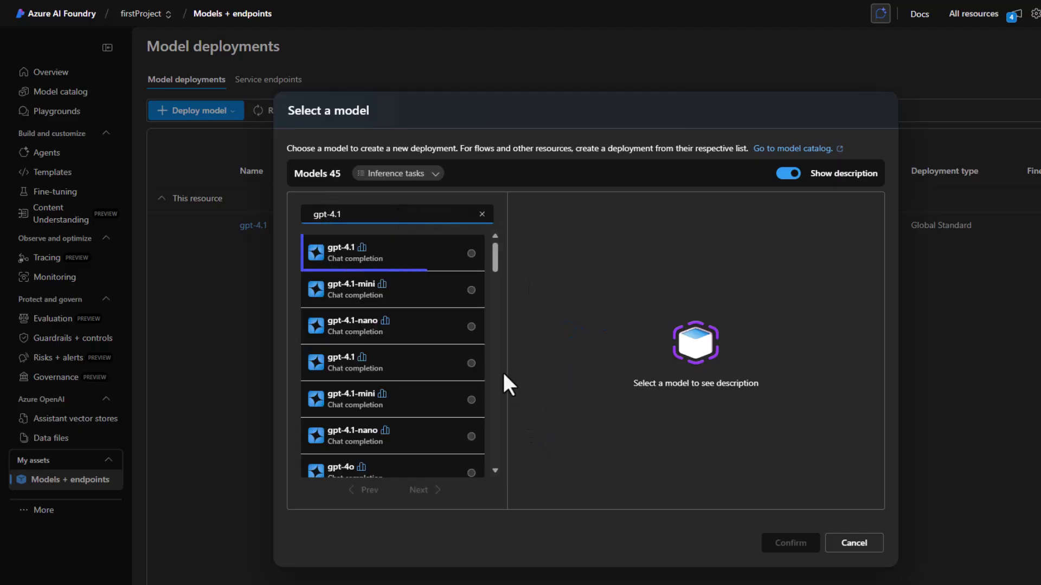
pyautogui.click(412, 254)
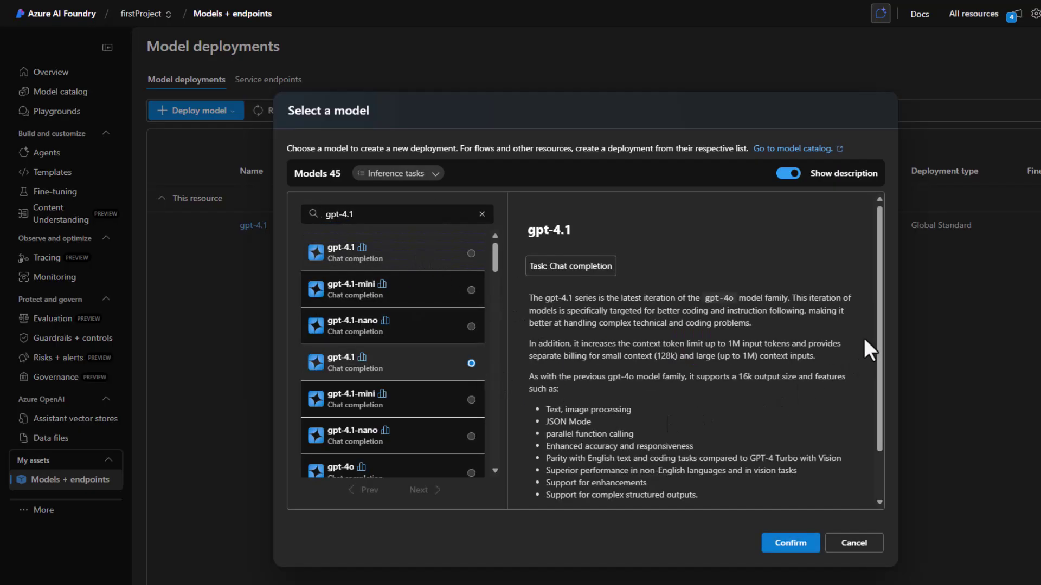
pyautogui.moveTo(879, 327); pyautogui.dragTo(879, 411)
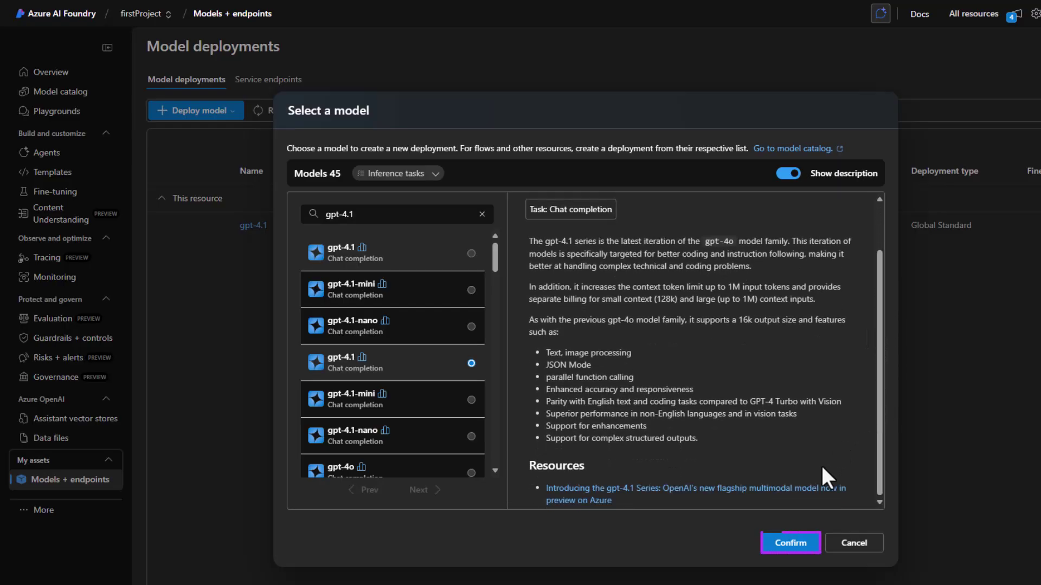
# Step: Deploy gpt-4.1 as gpt-4.1-2 with Global Standard deployment type and copy its target URI
pyautogui.click(784, 550)
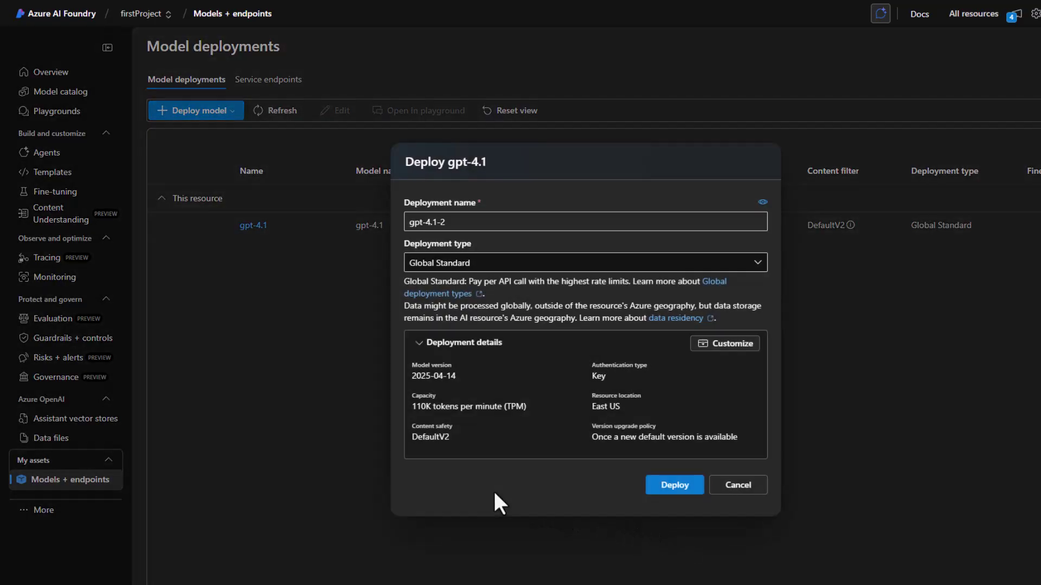
pyautogui.click(758, 262)
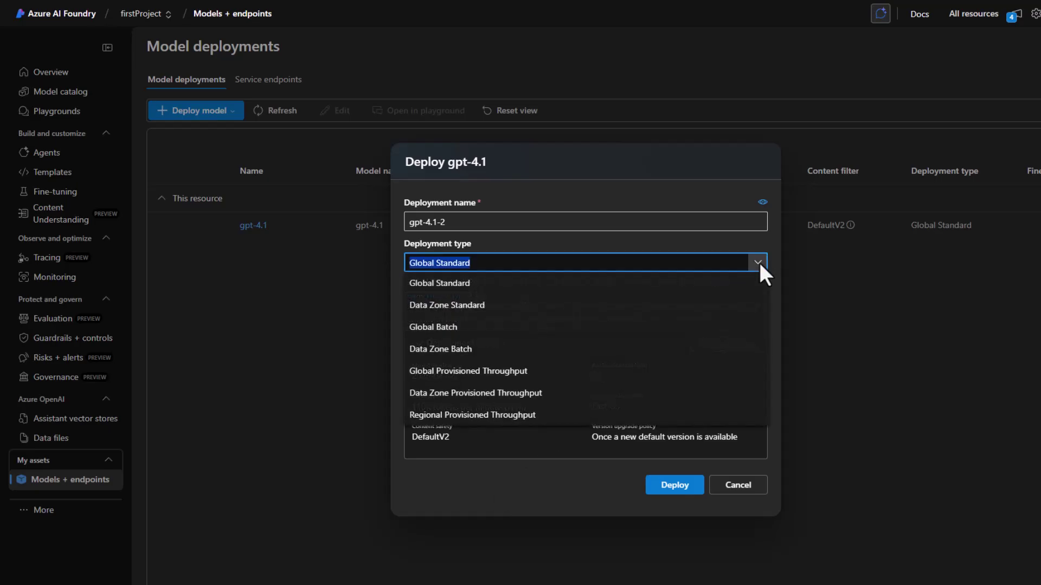
pyautogui.click(758, 262)
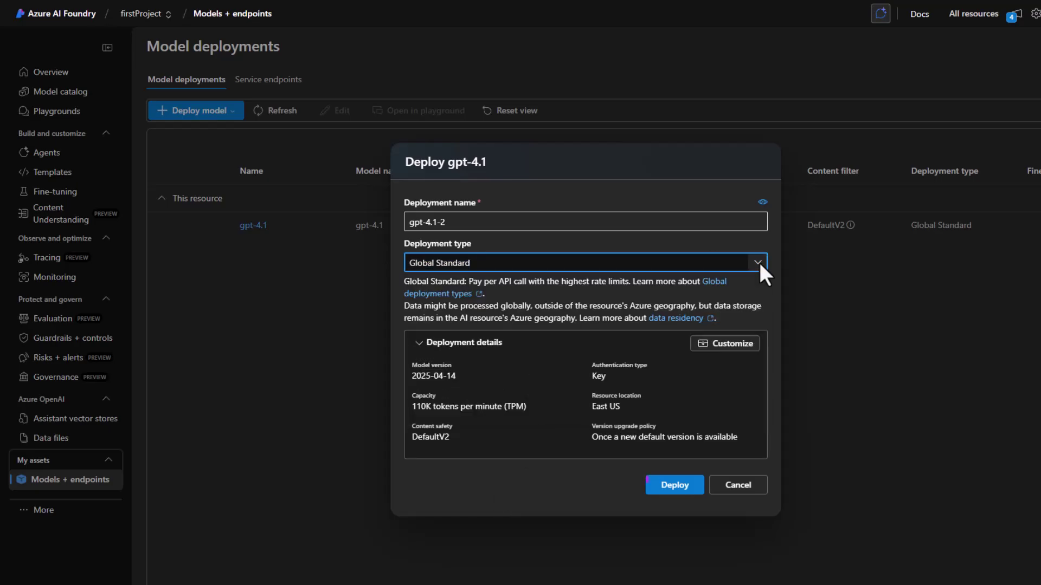
pyautogui.click(675, 485)
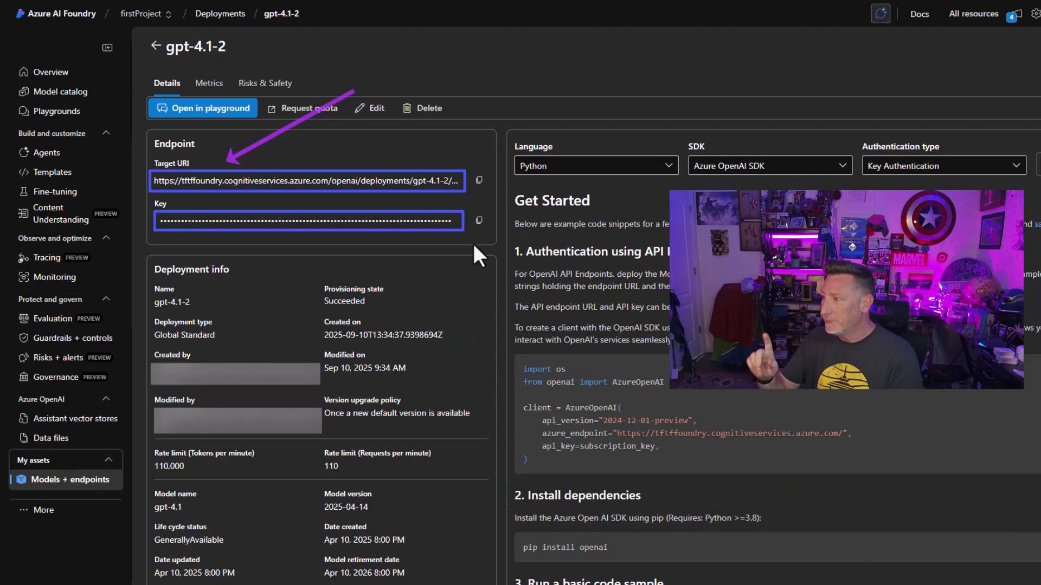
pyautogui.click(479, 181)
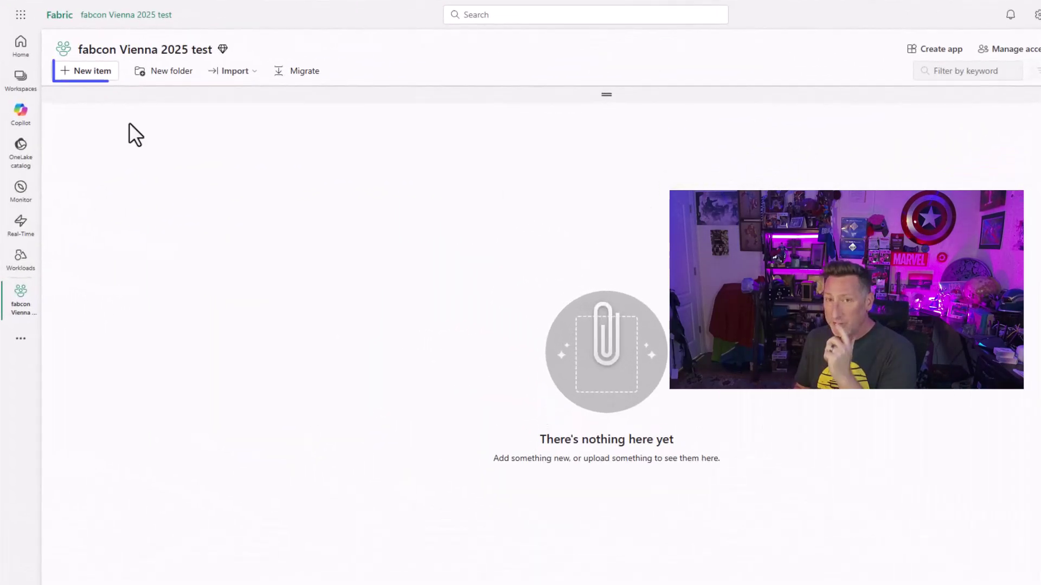
# Step: Create a new SQL database named fabcon_vienna in the workspace
pyautogui.click(73, 75)
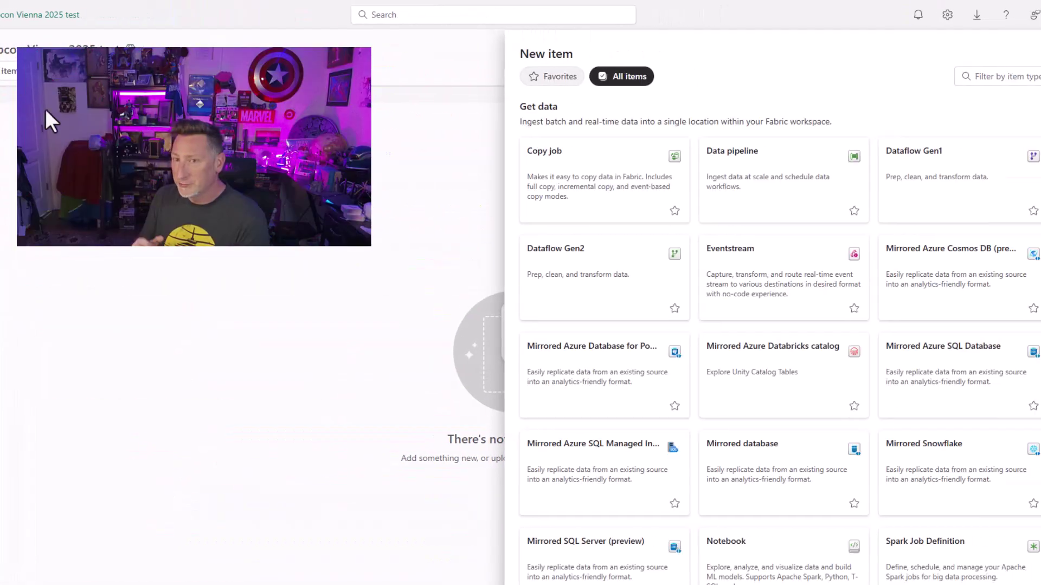
pyautogui.click(962, 76)
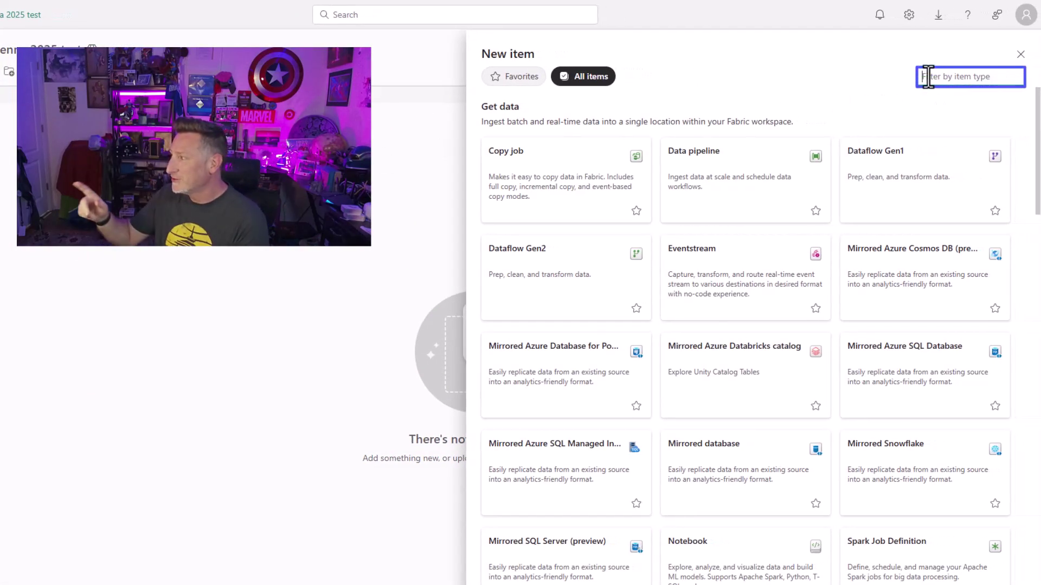
pyautogui.write('sql')
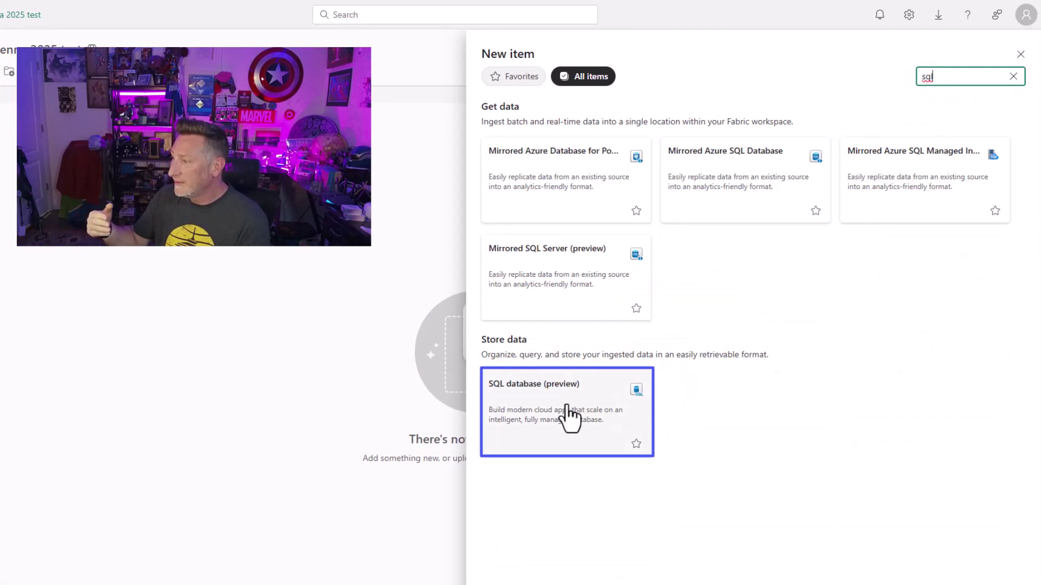
pyautogui.click(567, 415)
pyautogui.write('fab')
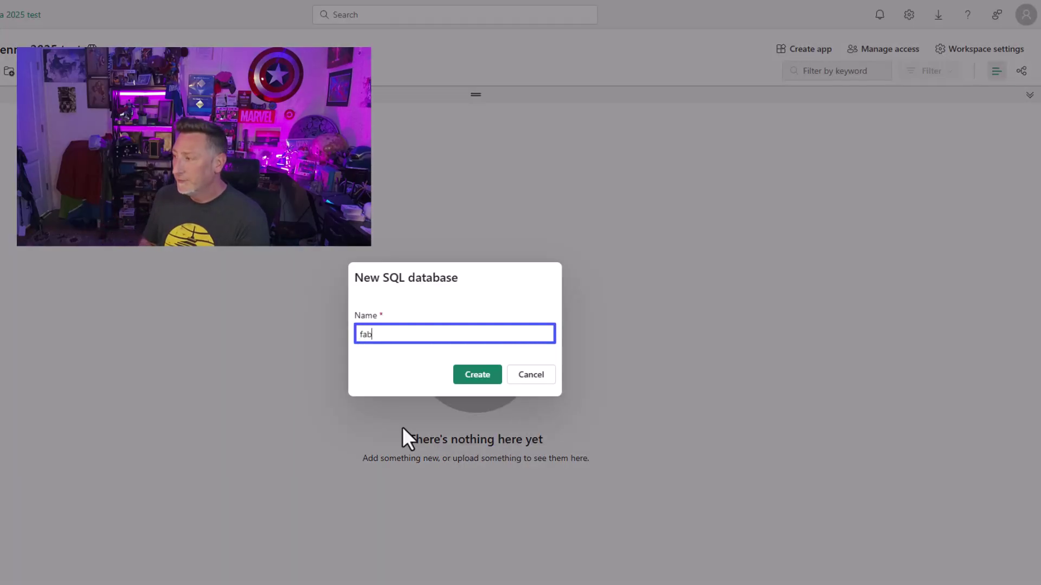
pyautogui.write('con_vienna')
pyautogui.press('Tab')
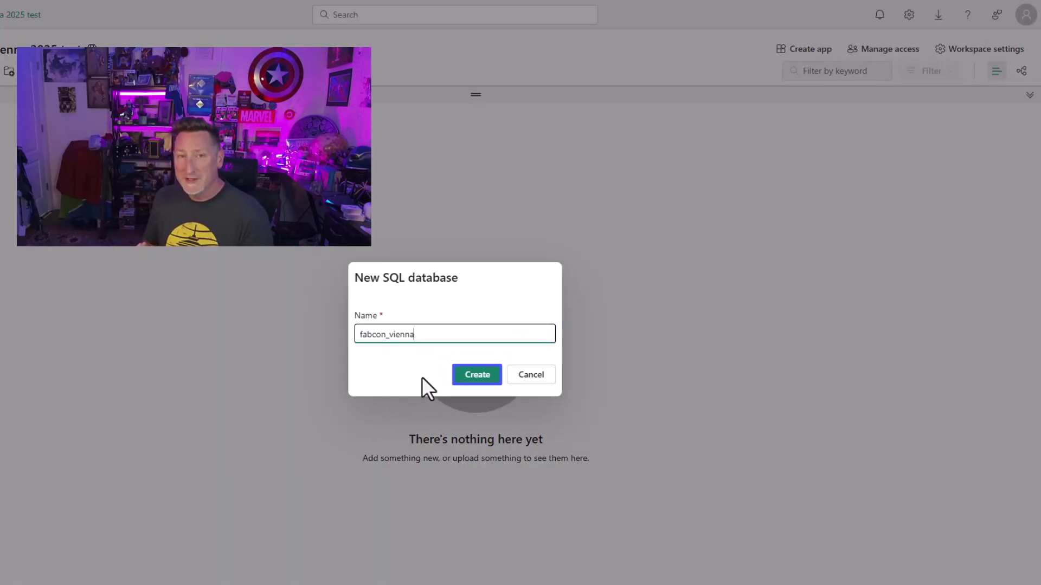
pyautogui.click(477, 375)
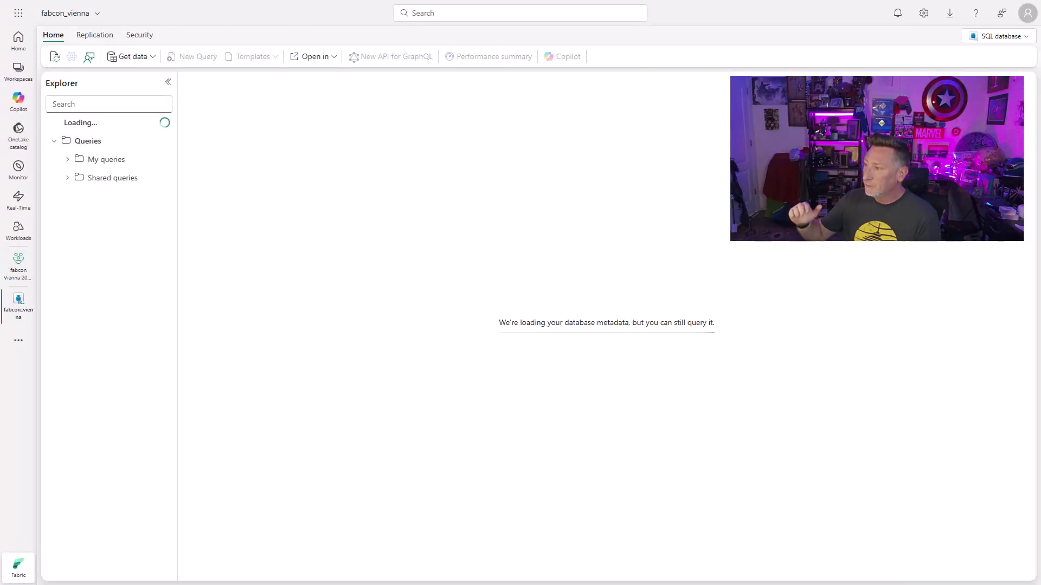
# Step: Load the sample data and expand fabcon_vienna > SalesLT > Tables in the explorer
pyautogui.click(355, 363)
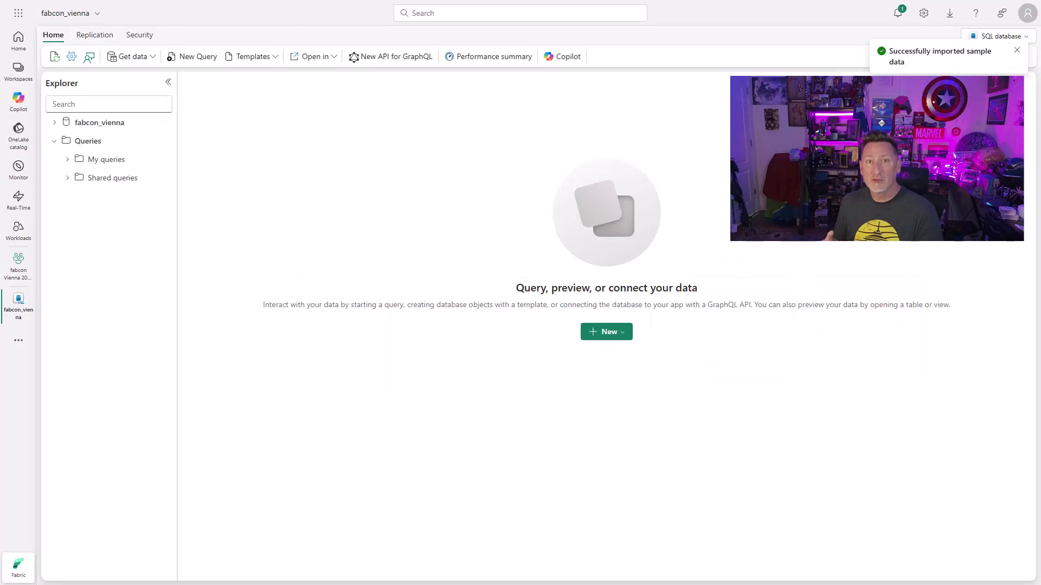
pyautogui.click(54, 122)
pyautogui.click(67, 159)
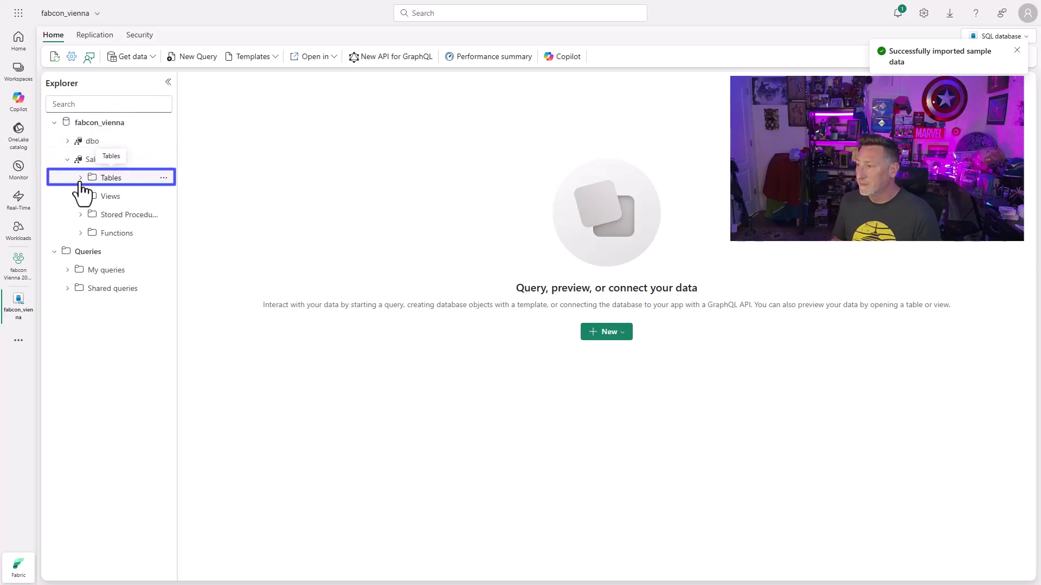
pyautogui.click(80, 179)
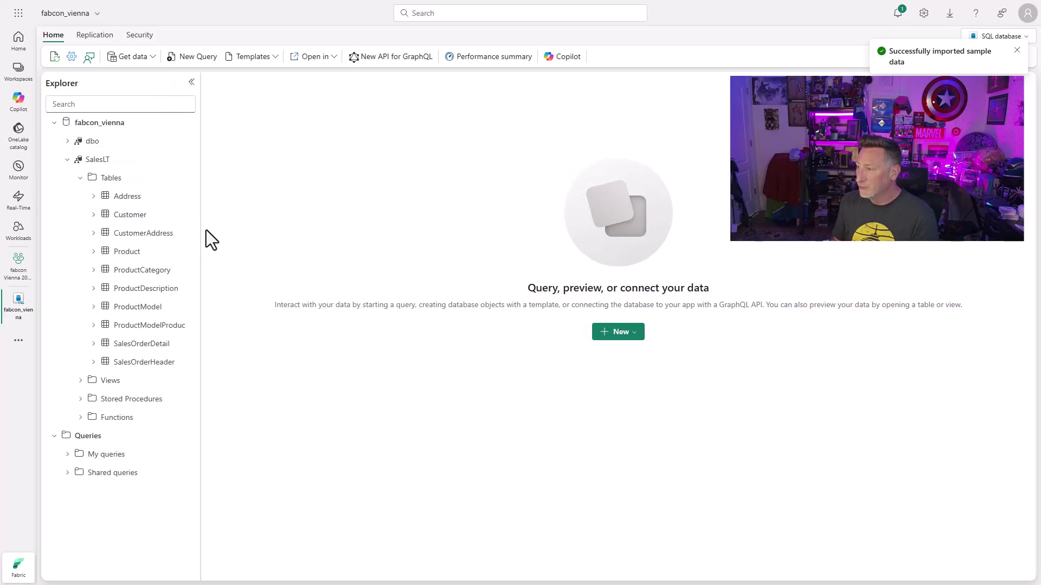
pyautogui.moveTo(200, 233); pyautogui.dragTo(243, 241)
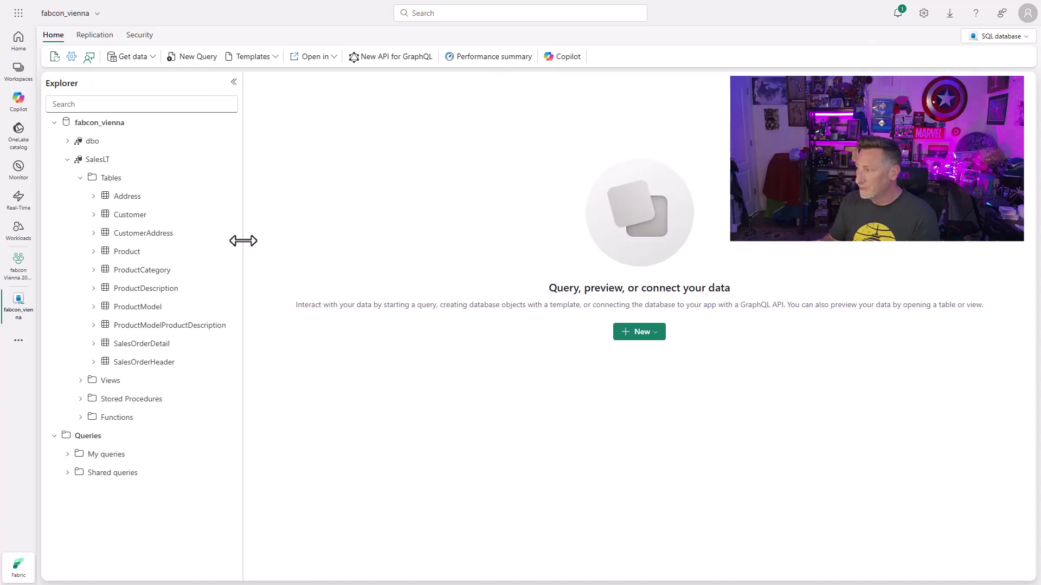
# Step: Paste the credential script into a new query and set endpoint name tftffoundry on lines 11, 13 and 15
pyautogui.click(178, 58)
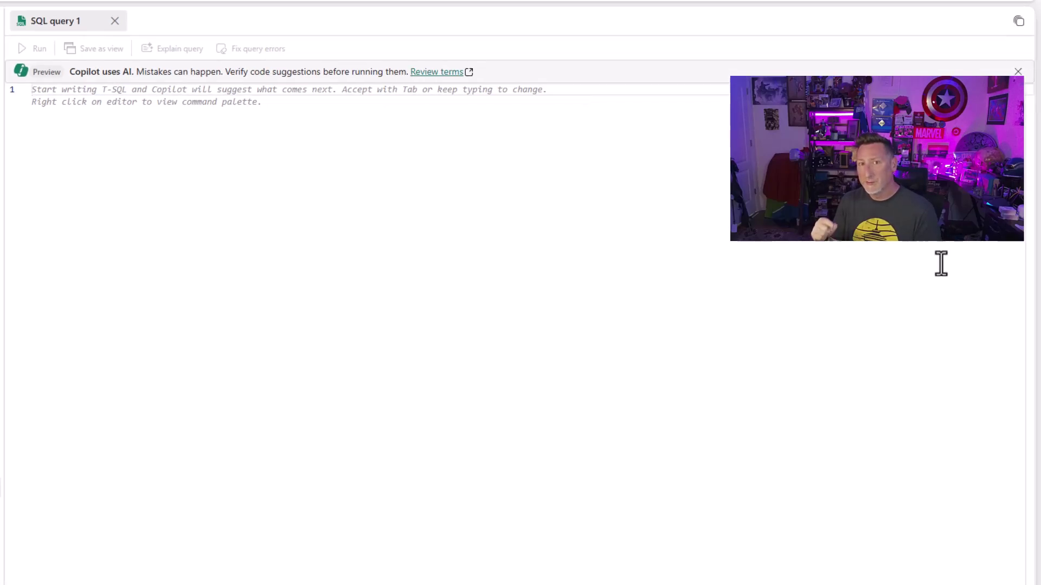
pyautogui.hotkey('ctrl', 'v')
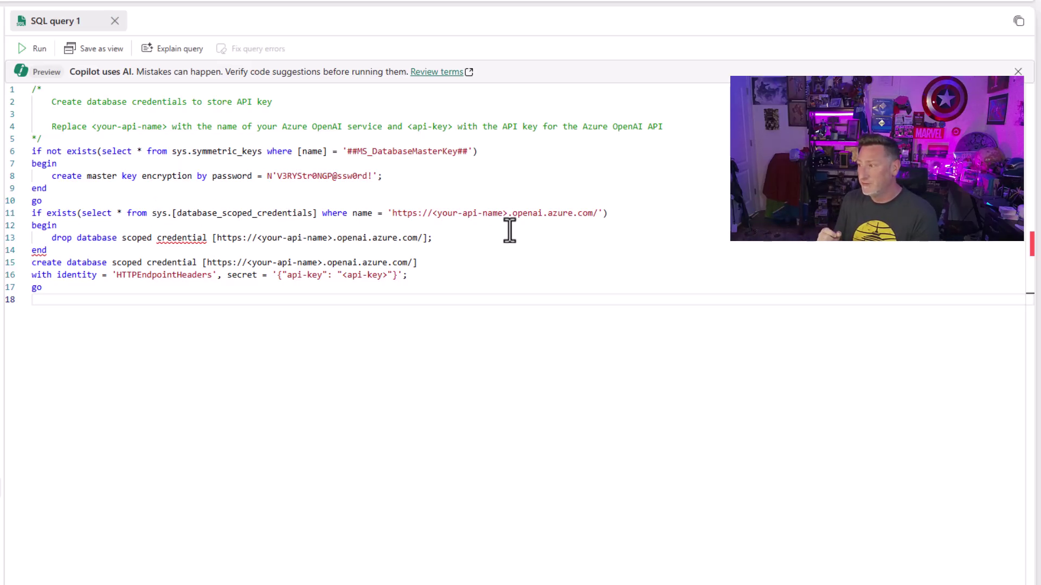
pyautogui.moveTo(507, 213); pyautogui.dragTo(437, 213)
pyautogui.hotkey('ctrl', 'v')
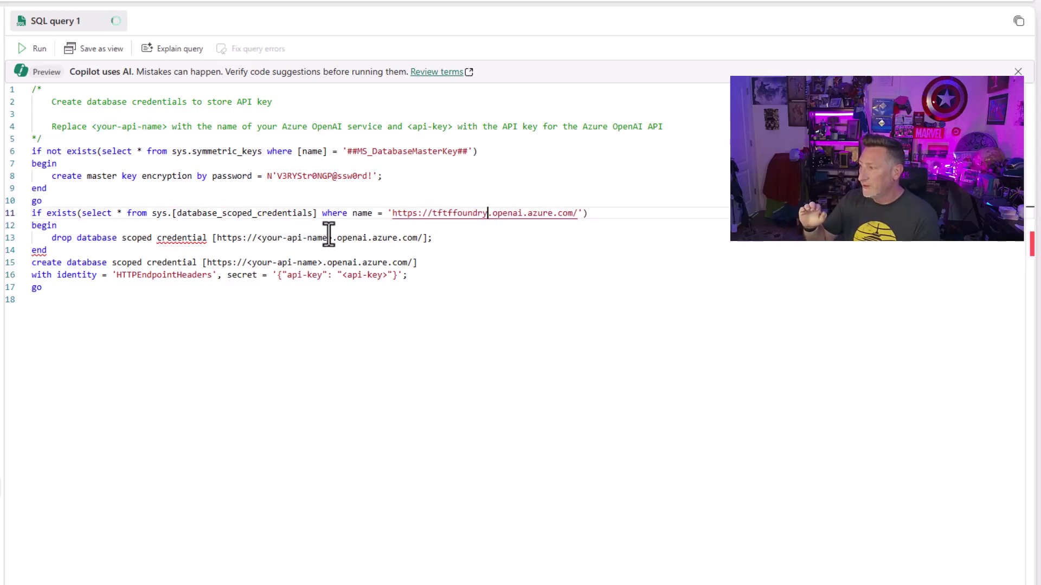
pyautogui.moveTo(331, 239); pyautogui.dragTo(256, 238)
pyautogui.hotkey('ctrl', 'v')
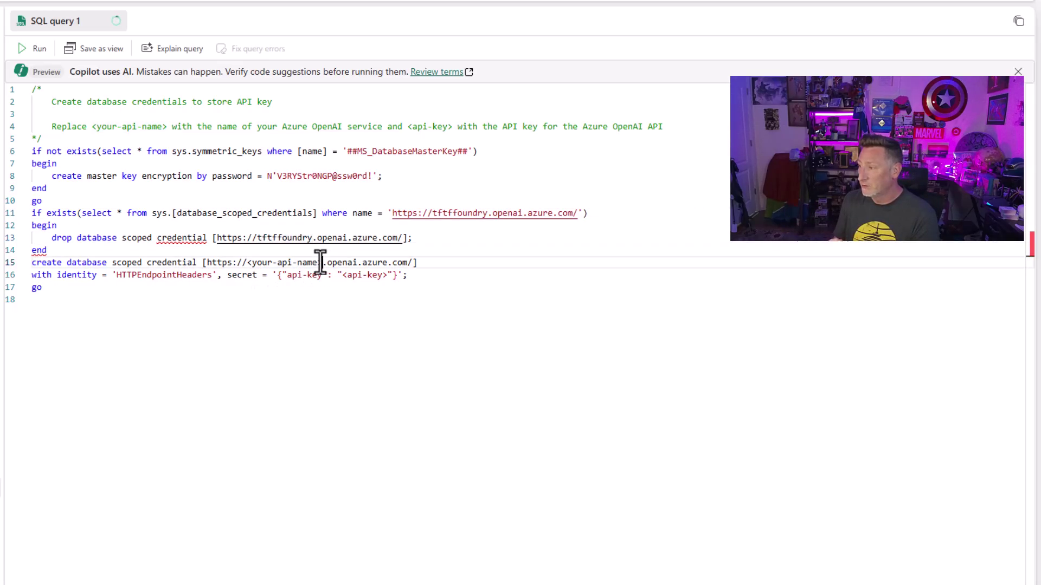
pyautogui.moveTo(323, 262); pyautogui.dragTo(254, 264)
pyautogui.hotkey('ctrl', 'v')
# Step: Insert the deployment's API key as the credential secret on line 16 and run the script
pyautogui.moveTo(384, 276); pyautogui.dragTo(345, 280)
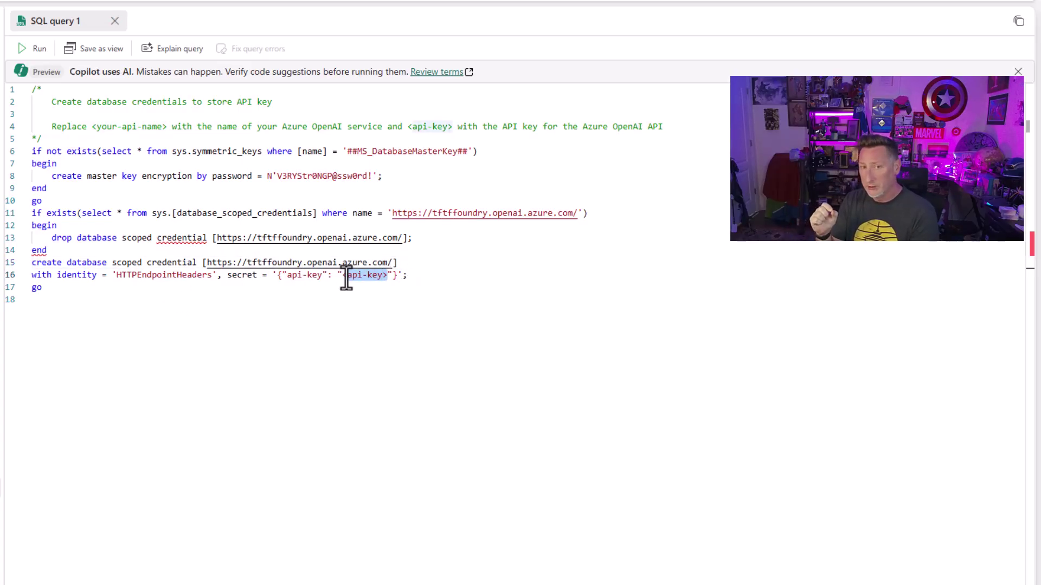
pyautogui.hotkey('ctrl', 'v')
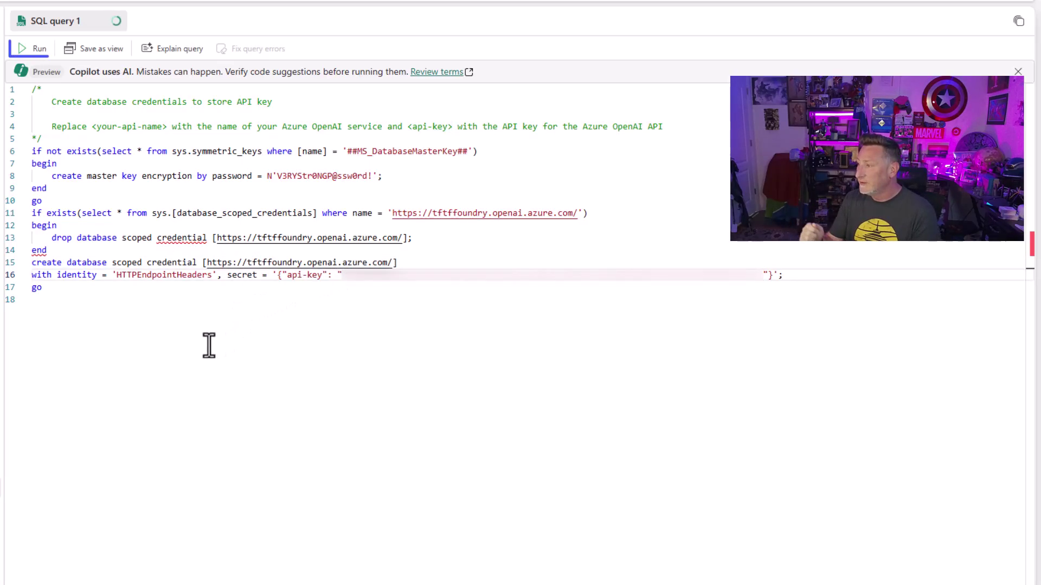
pyautogui.click(33, 48)
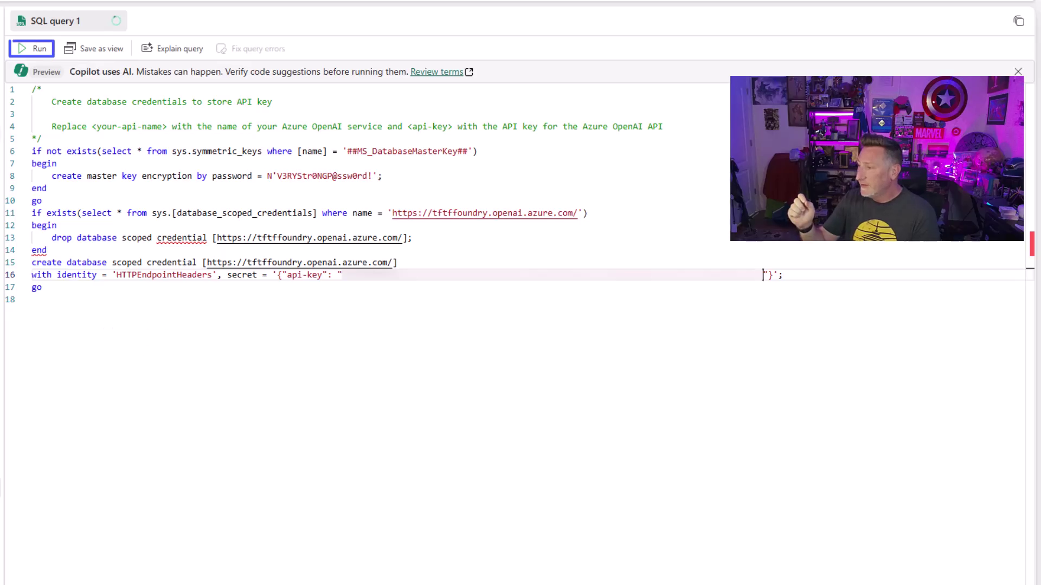
pyautogui.click(23, 52)
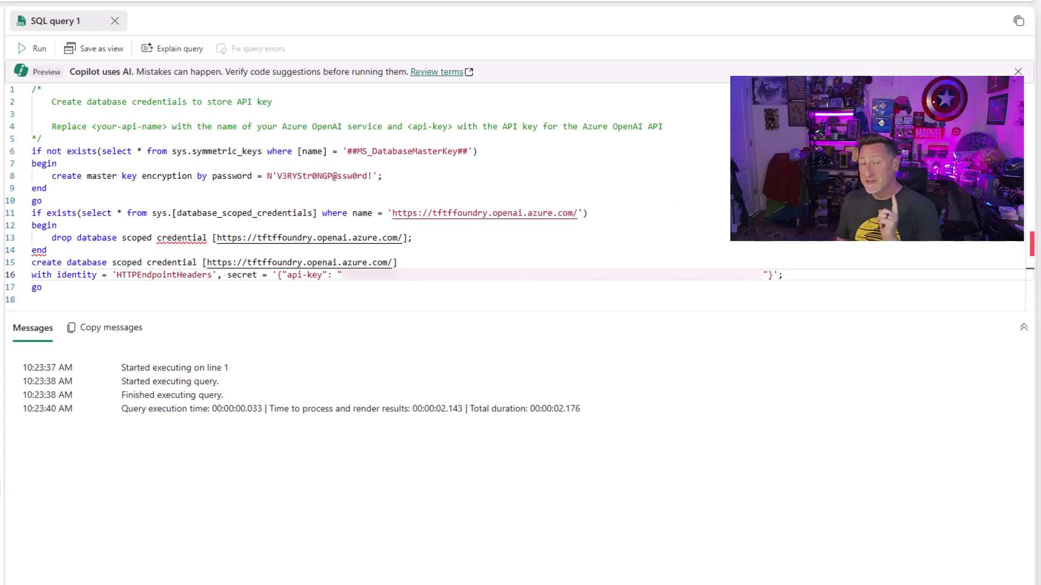
# Step: Rename the saved credentials query to 'Create Master Key and Database scoped credential'
pyautogui.click(150, 450)
pyautogui.click(156, 492)
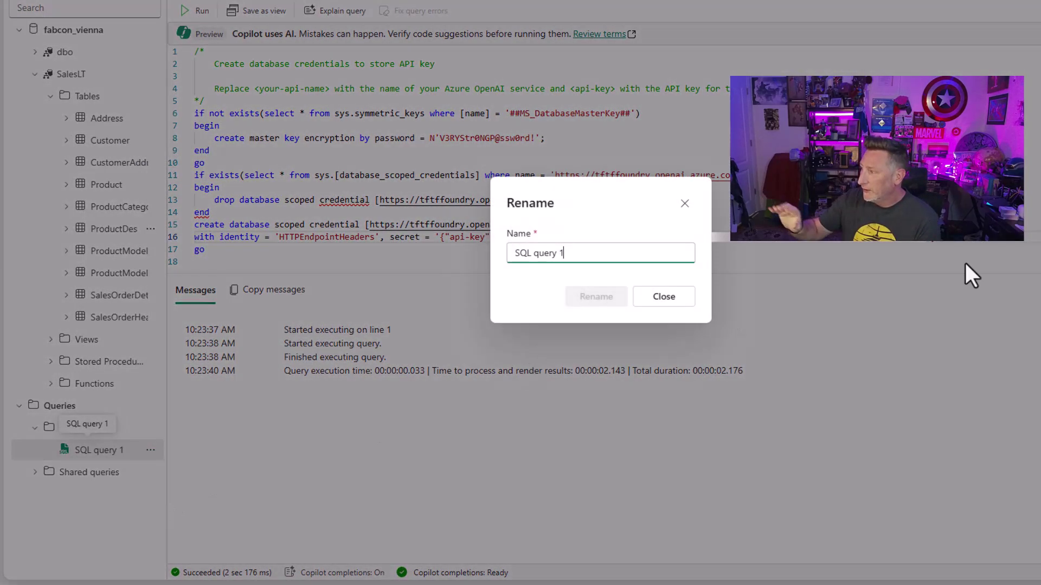
pyautogui.tripleClick(585, 253)
pyautogui.write('Create Master Key and Databas')
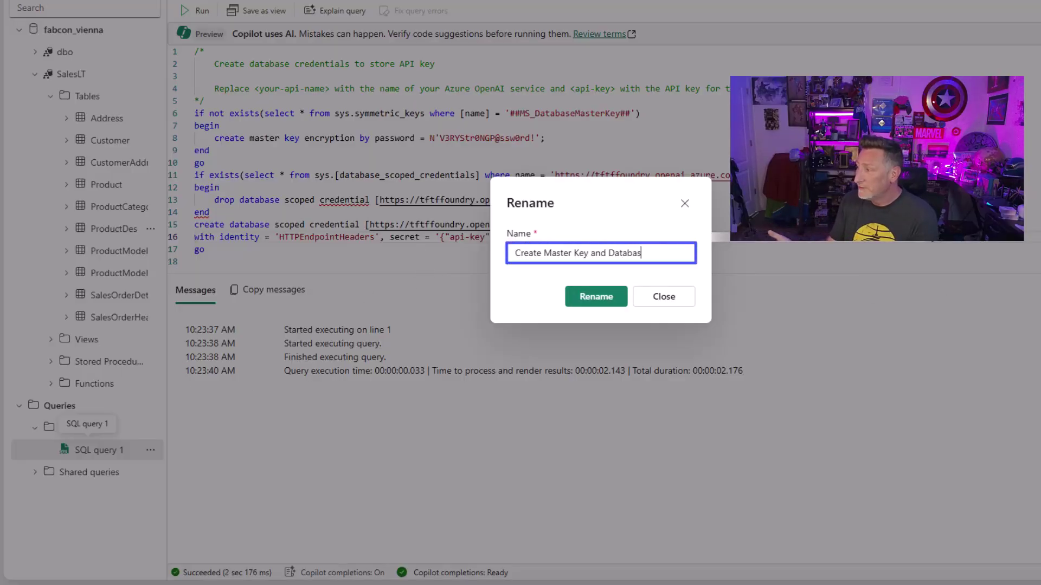
pyautogui.write('e scoped credential')
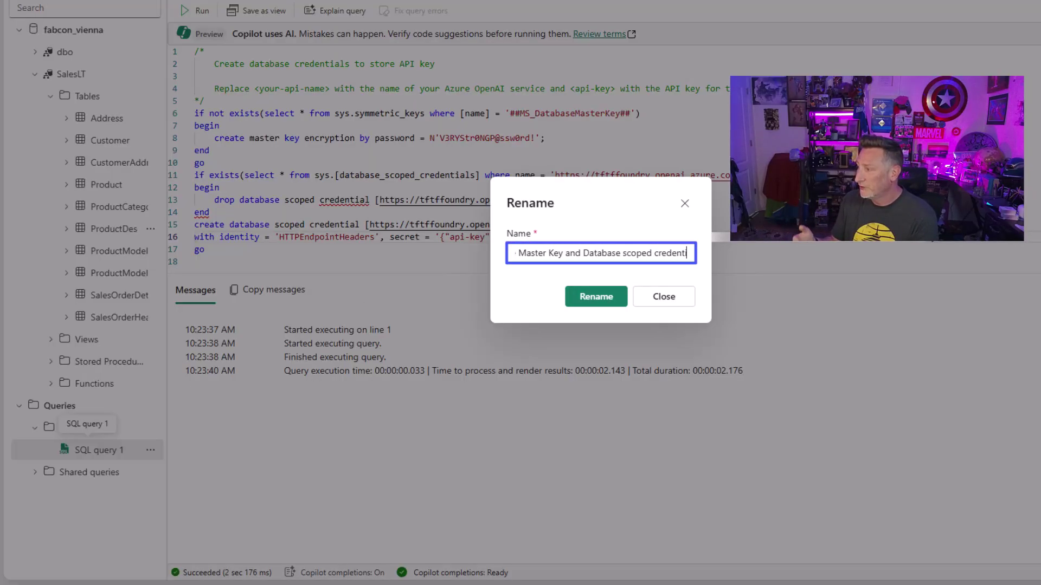
pyautogui.press('Tab')
pyautogui.click(596, 296)
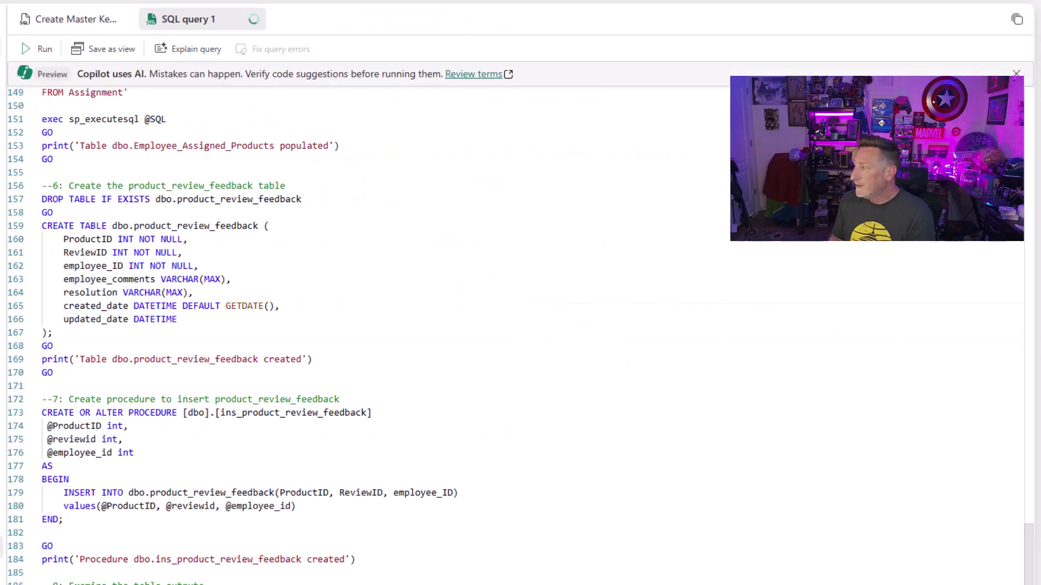
# Step: Review the pasted table-creation script and run it to build the reviews, employees, products and feedback tables
pyautogui.scroll(20, 1008, 245)
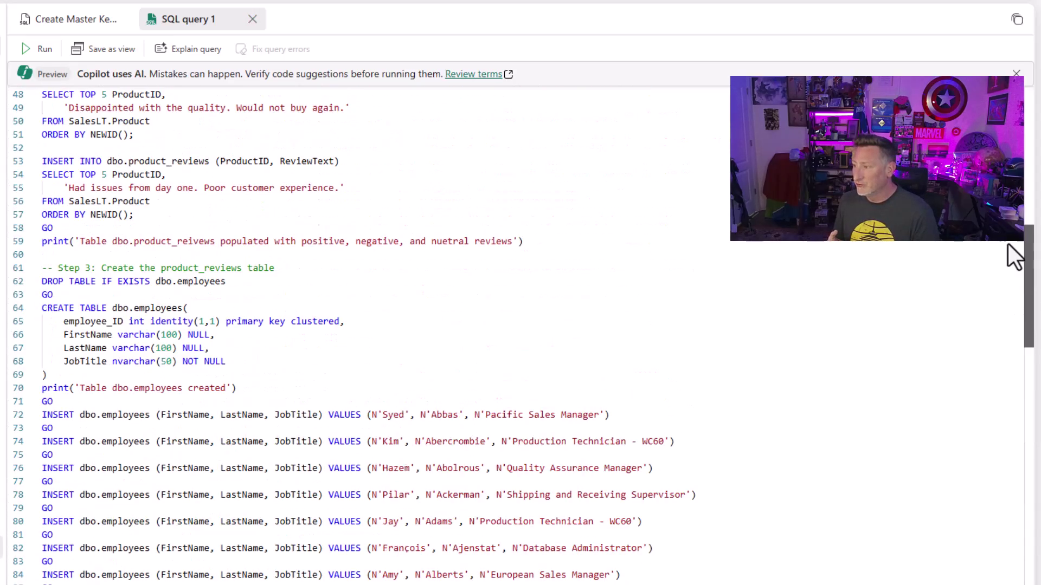
pyautogui.scroll(15, 1009, 245)
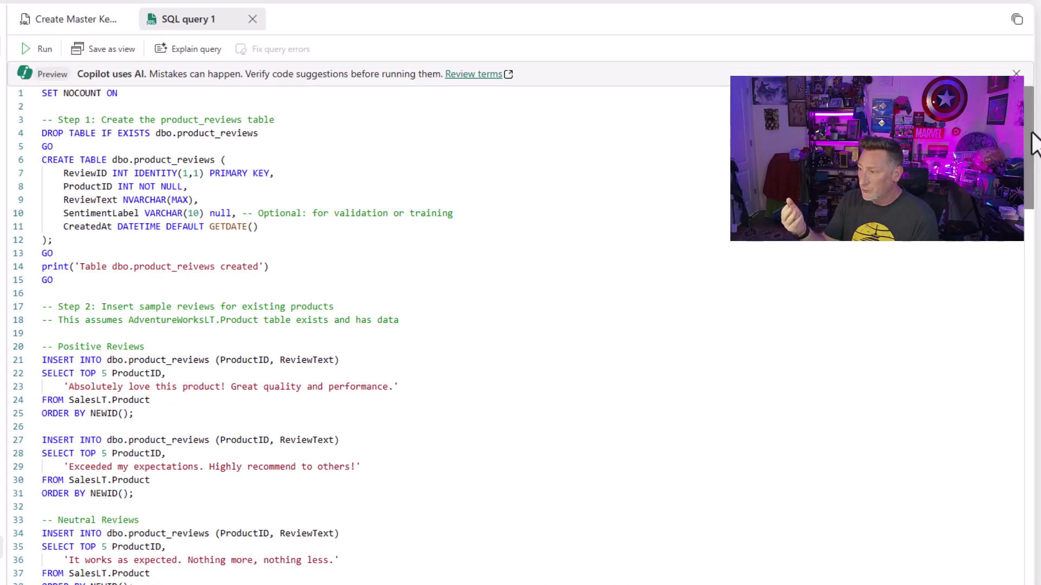
pyautogui.moveTo(1035, 143); pyautogui.dragTo(1036, 317)
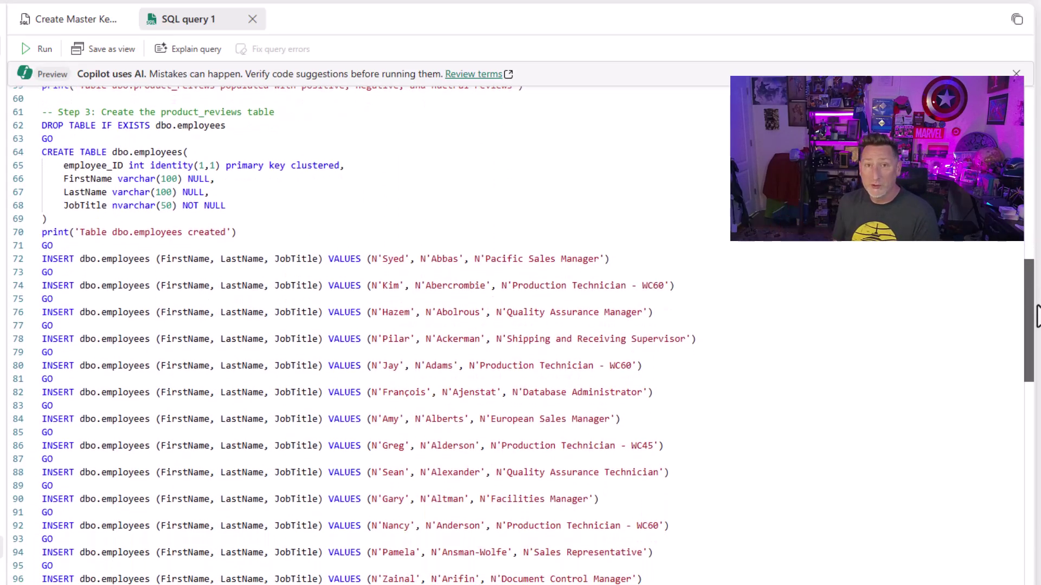
pyautogui.moveTo(1036, 317); pyautogui.dragTo(1036, 578)
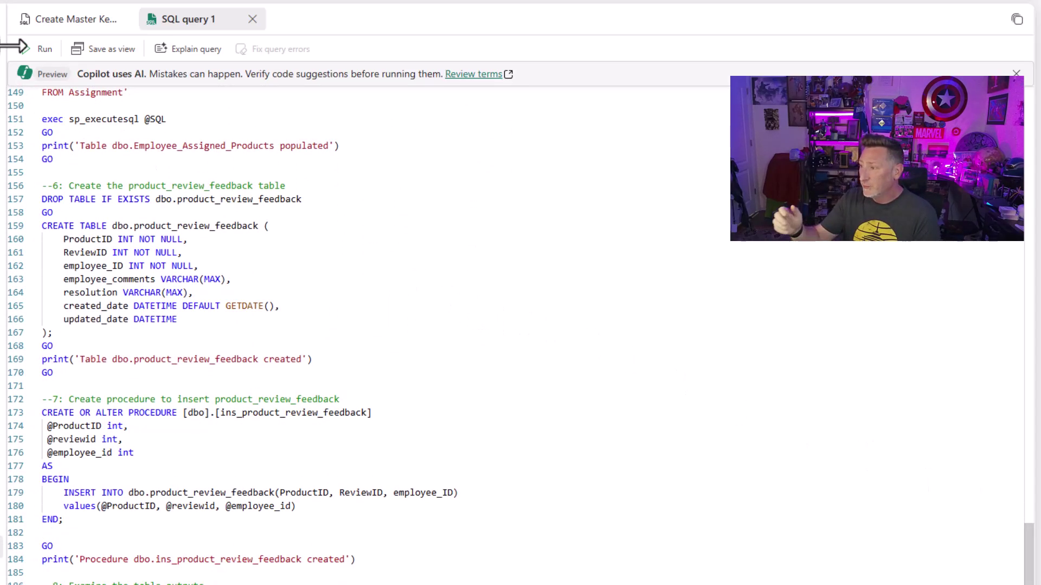
pyautogui.click(34, 49)
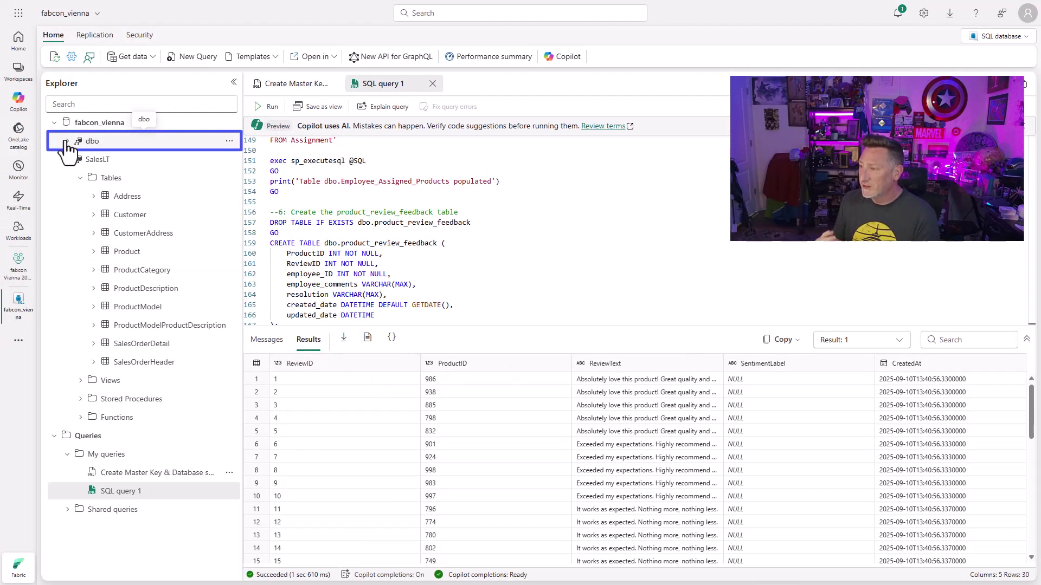
# Step: List the dbo tables and view Result 2 (employees) and Result 3 (295 assigned-product rows)
pyautogui.click(68, 141)
pyautogui.click(80, 160)
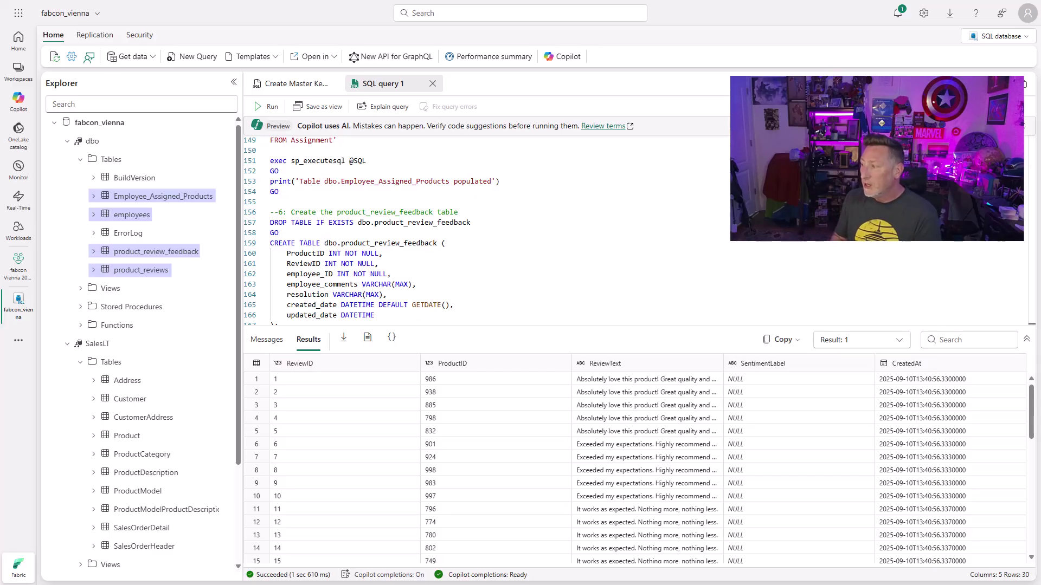
pyautogui.click(900, 344)
pyautogui.click(893, 379)
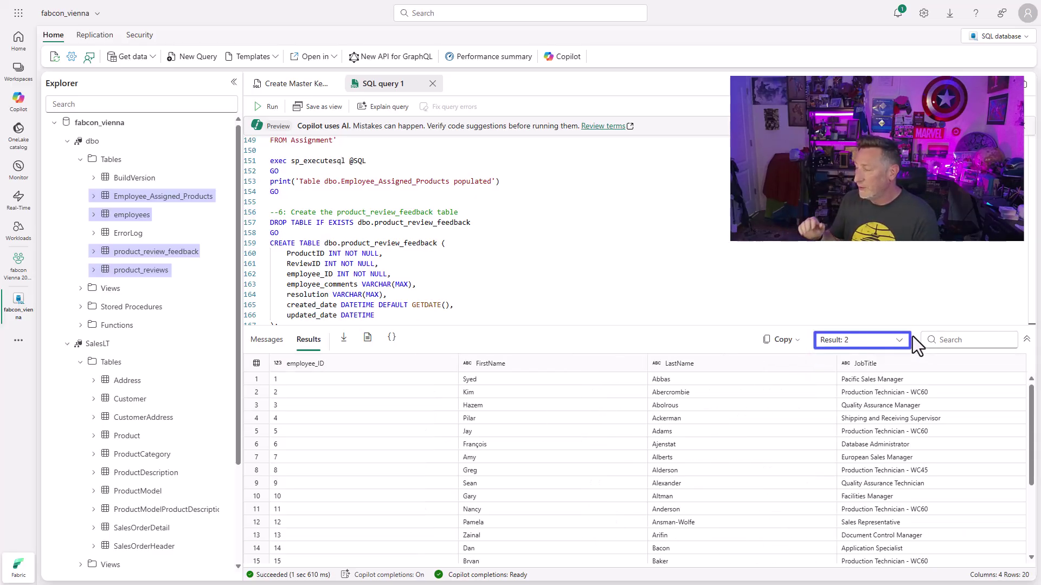
pyautogui.click(903, 342)
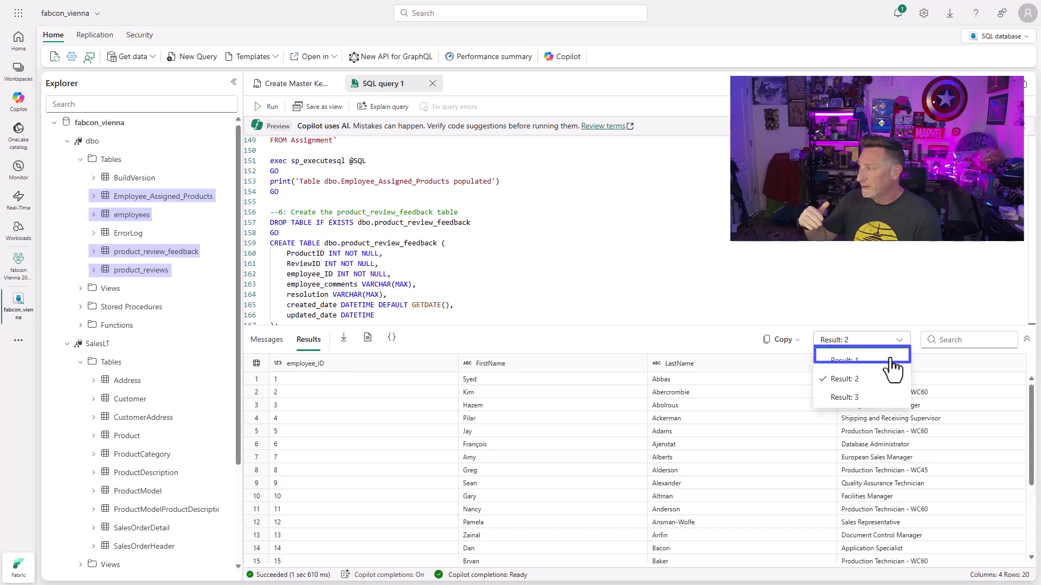
pyautogui.click(890, 399)
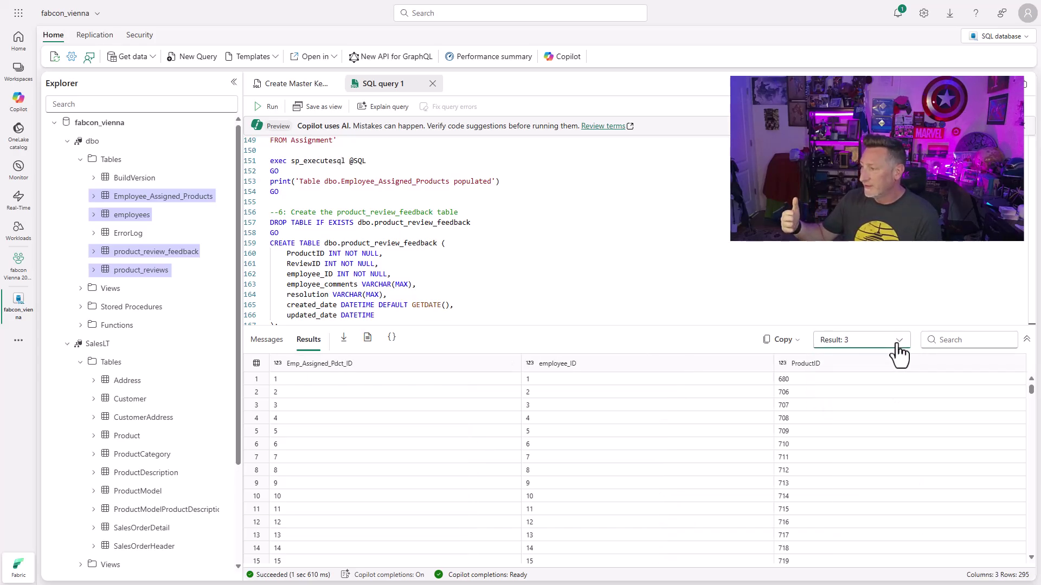
# Step: Collapse the dbo and SalesLT schemas and rename SQL query 1 to 'Create Tables and Sentiment data'
pyautogui.click(68, 141)
pyautogui.click(68, 160)
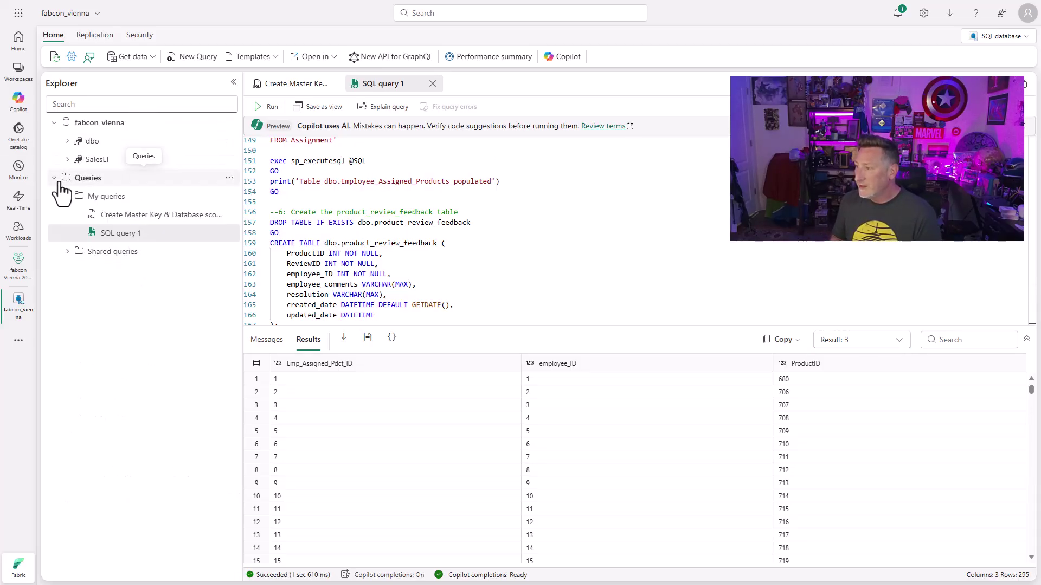
pyautogui.click(229, 233)
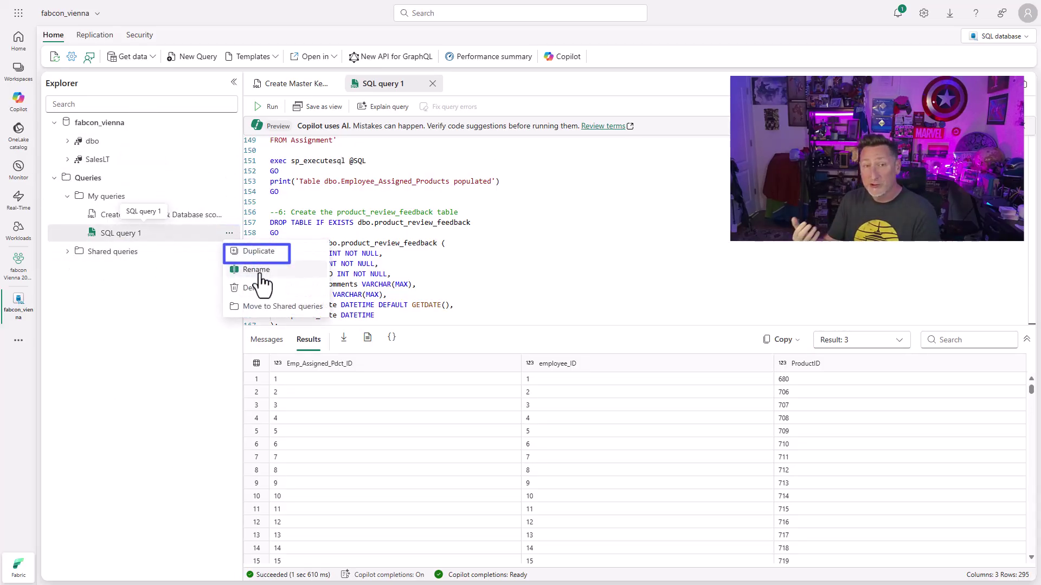
pyautogui.click(266, 267)
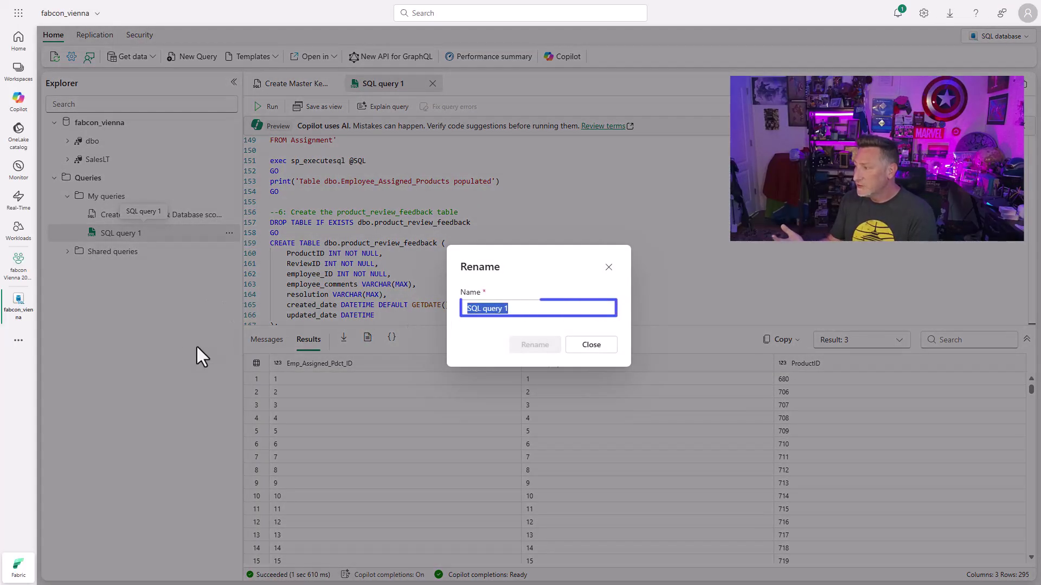
pyautogui.write('Create Tables an')
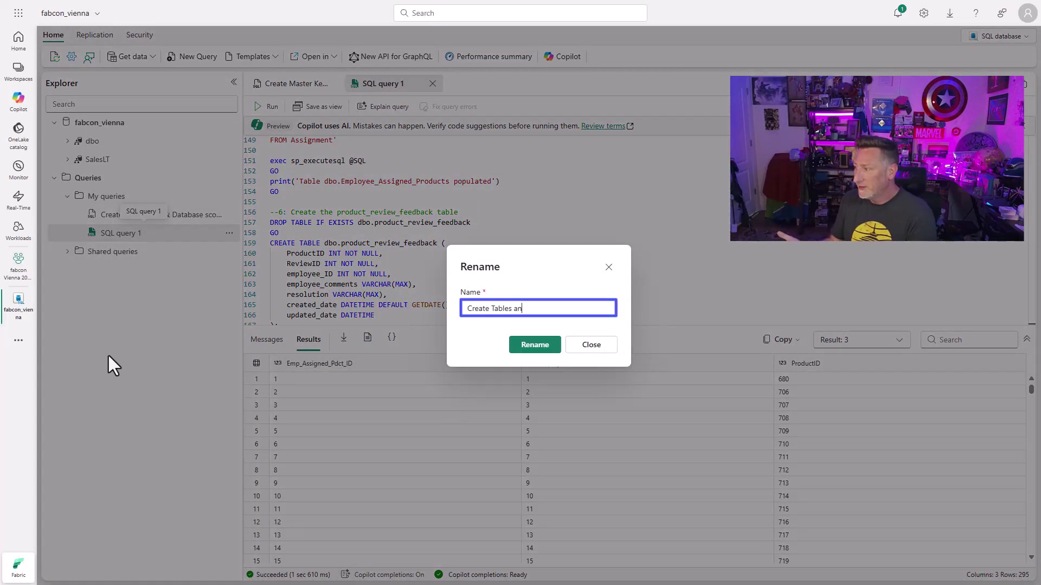
pyautogui.write('d Sentiment data')
pyautogui.click(511, 350)
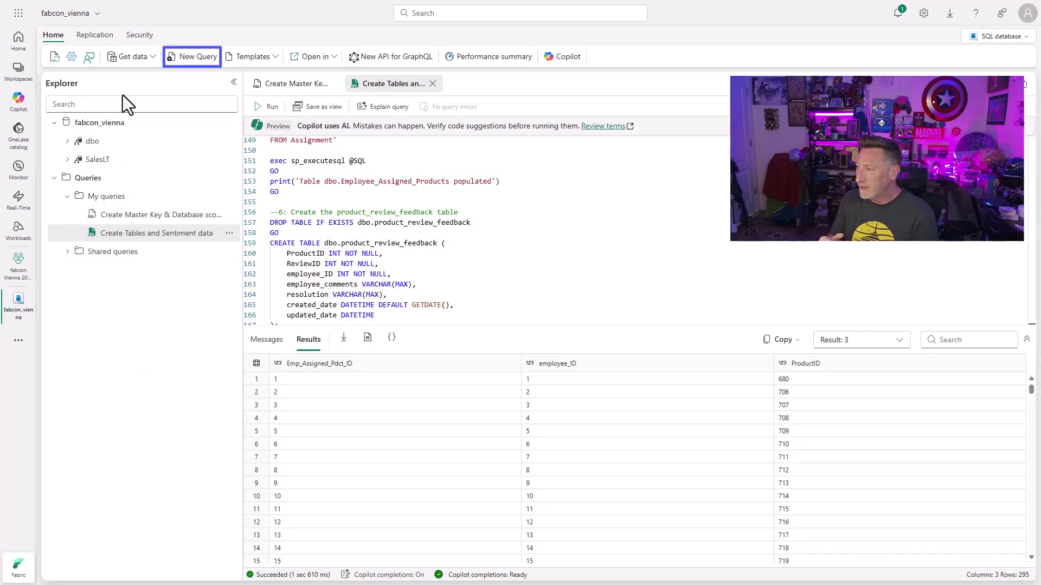
# Step: Paste the sentiment procedure script into a new query and scroll through it
pyautogui.click(180, 67)
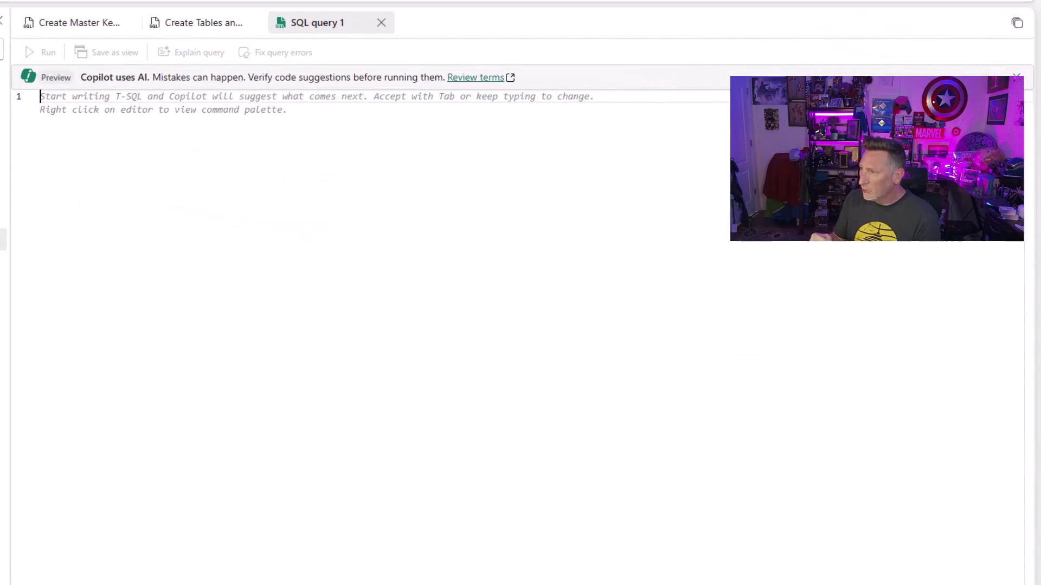
pyautogui.hotkey('ctrl', 'v')
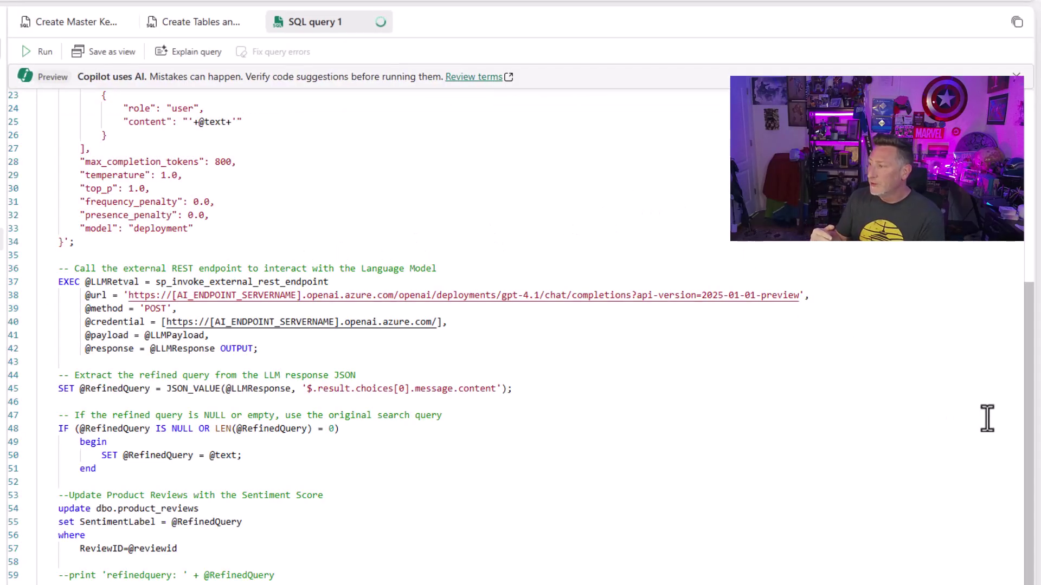
pyautogui.scroll(5, 1035, 414)
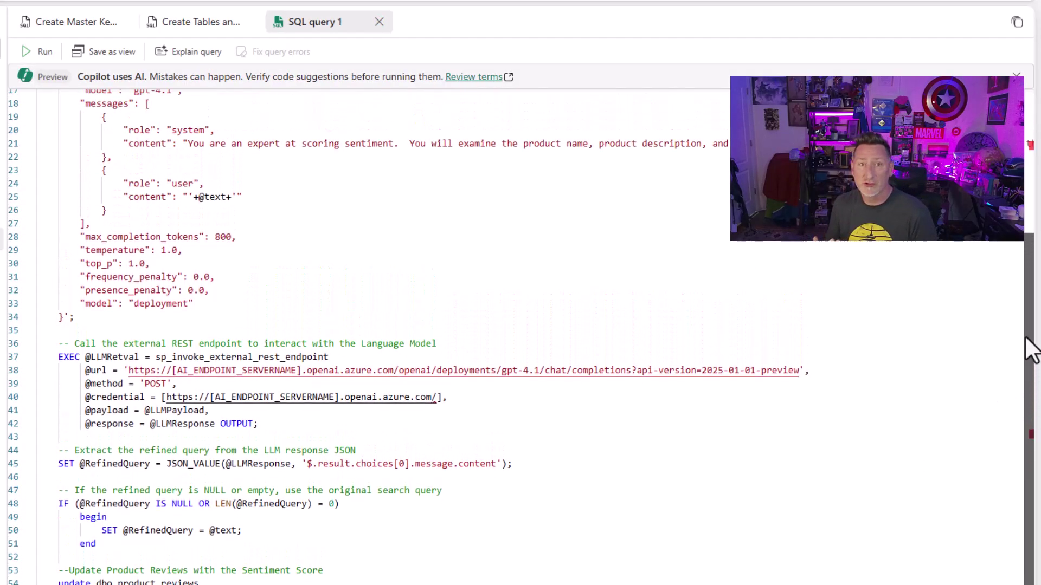
pyautogui.scroll(1, 1010, 154)
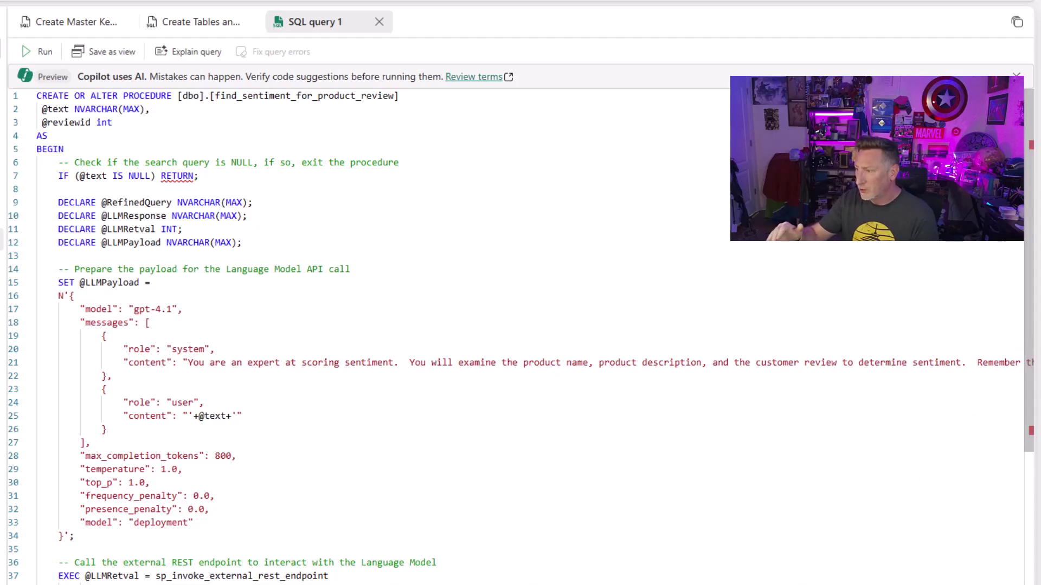
pyautogui.hscroll(3, 521, 336)
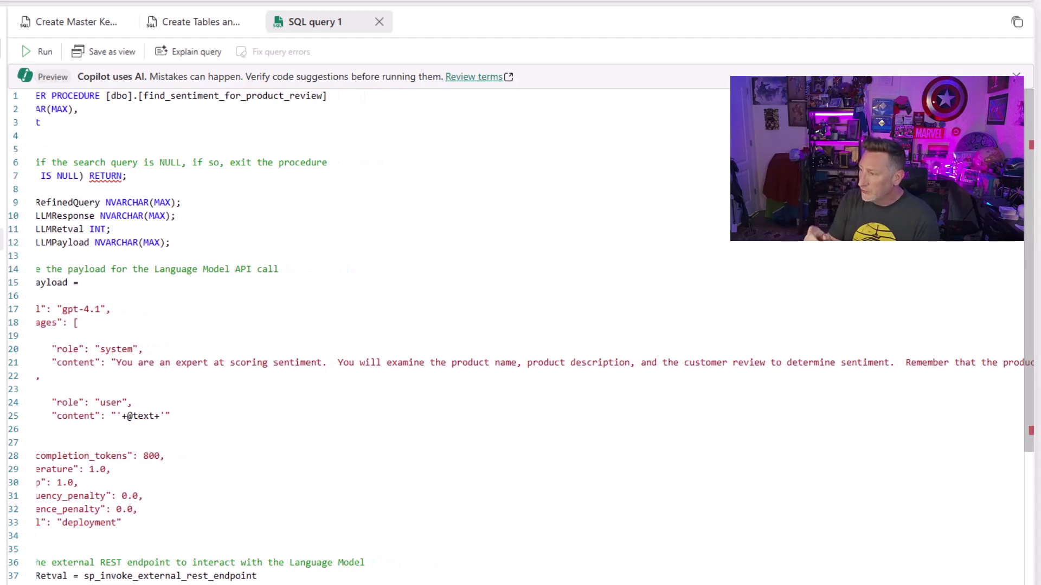
pyautogui.hscroll(10, 521, 336)
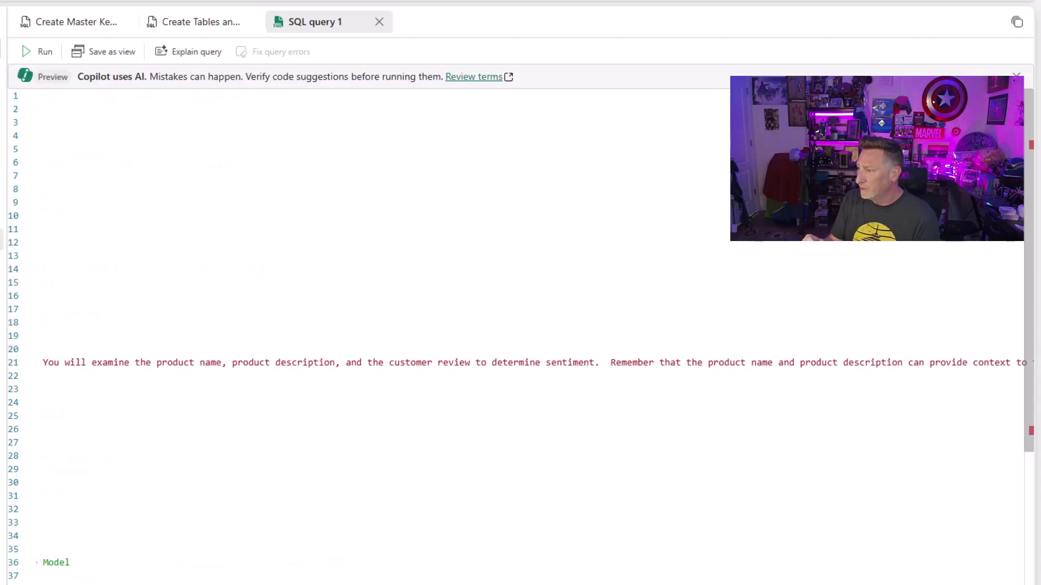
pyautogui.hscroll(10, 520, 336)
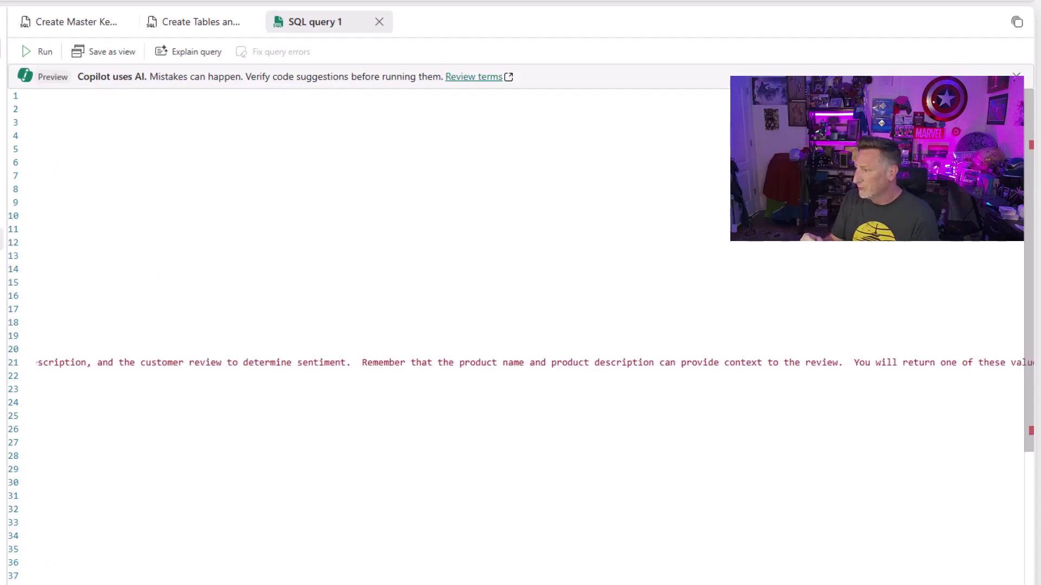
pyautogui.hscroll(10, 520, 336)
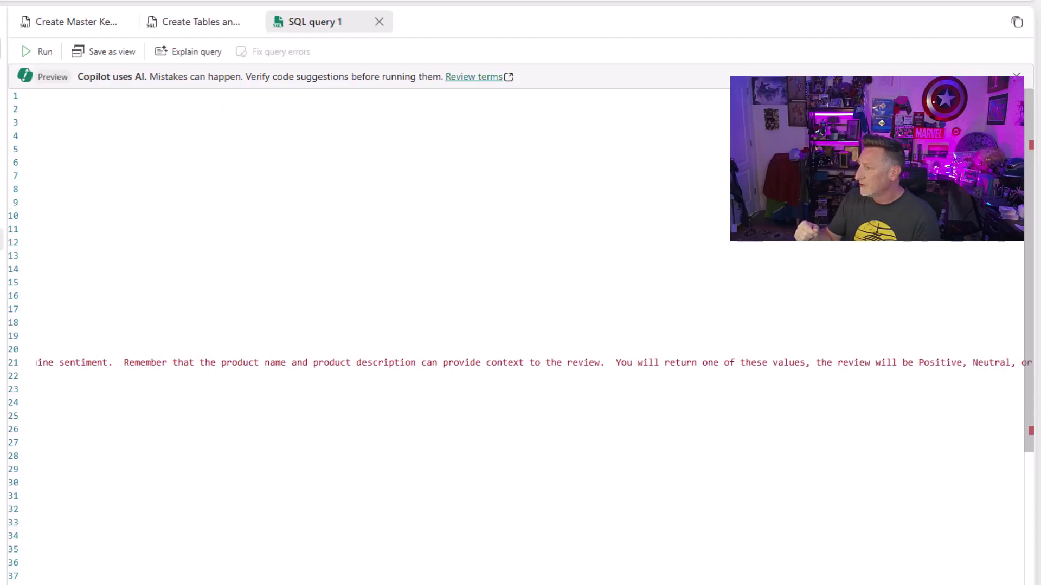
pyautogui.hscroll(3, 521, 336)
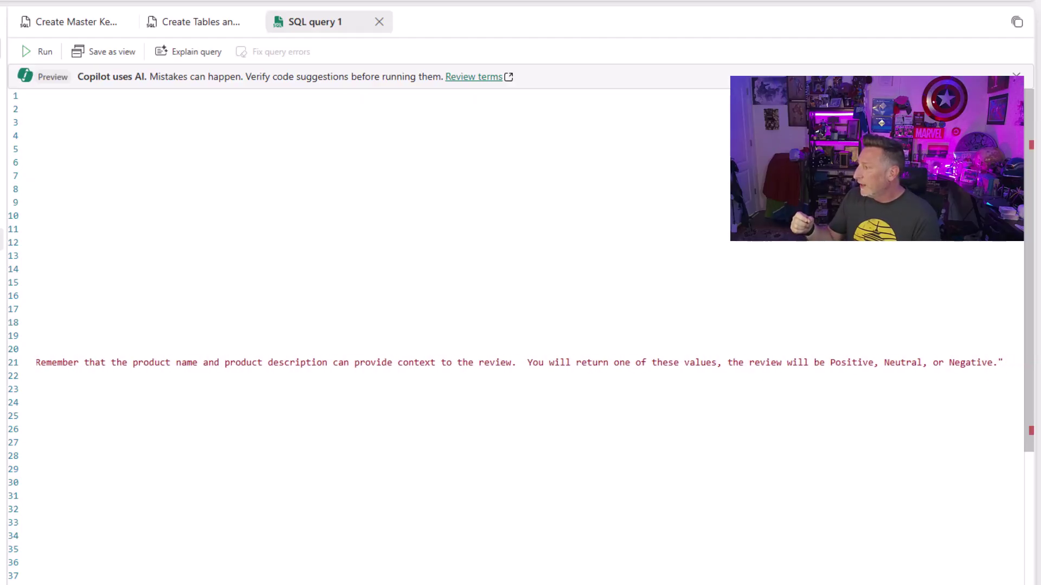
pyautogui.hscroll(-20, 520, 336)
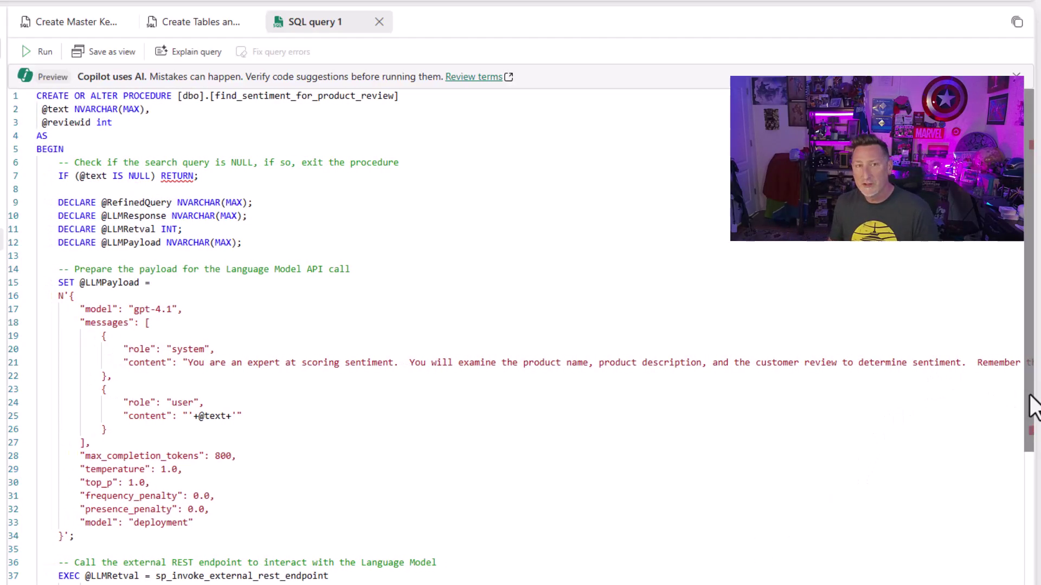
pyautogui.moveTo(1031, 412); pyautogui.dragTo(1029, 584)
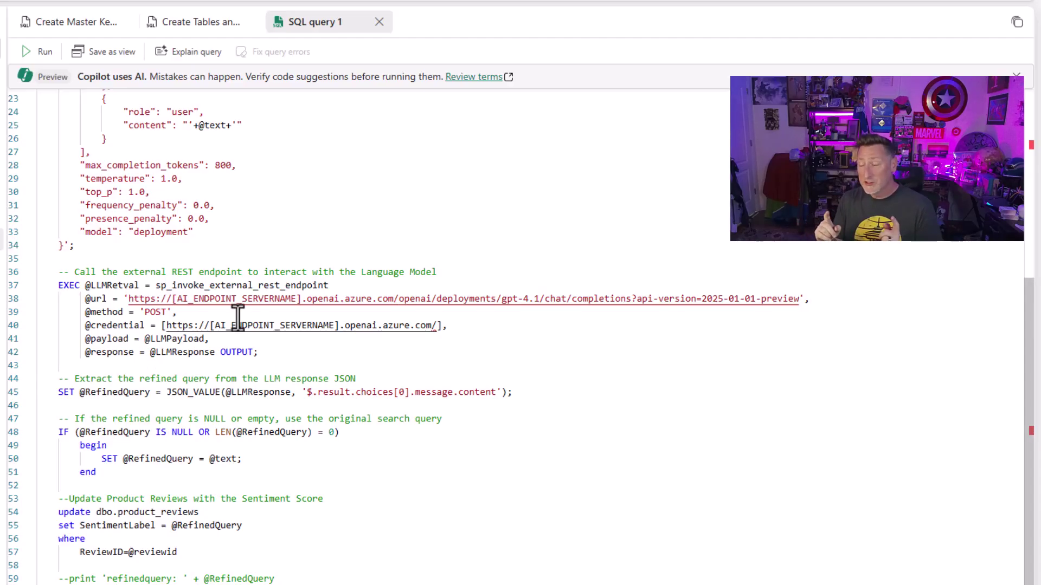
# Step: Replace the [AI_ENDPOINT_SERVERNAME] placeholders on lines 38 and 40 with tftffoundry and run the script
pyautogui.moveTo(301, 299); pyautogui.dragTo(181, 303)
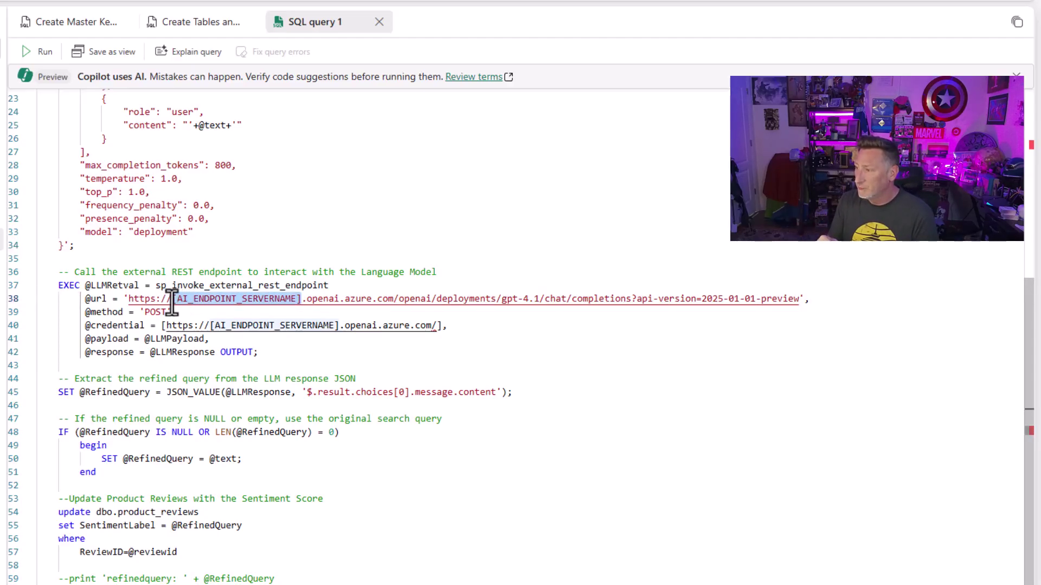
pyautogui.write('tftffoundry')
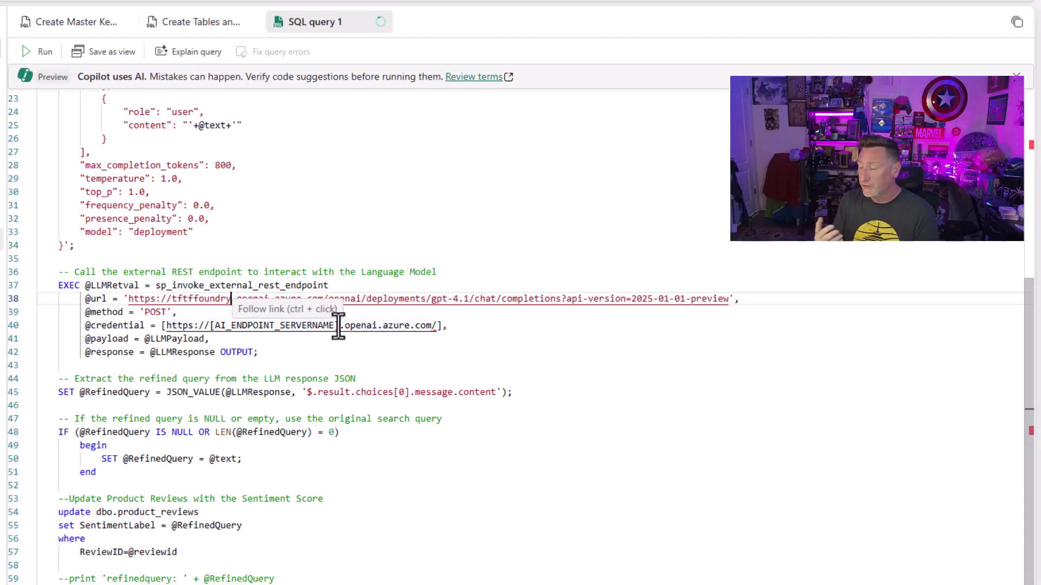
pyautogui.moveTo(338, 327); pyautogui.dragTo(209, 328)
pyautogui.write('tftffoundry')
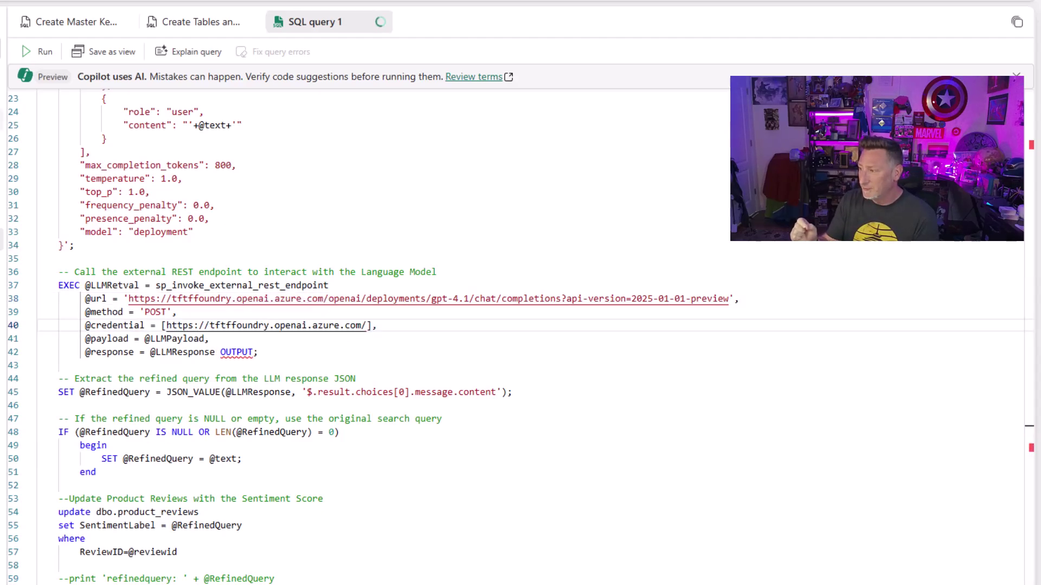
pyautogui.click(34, 52)
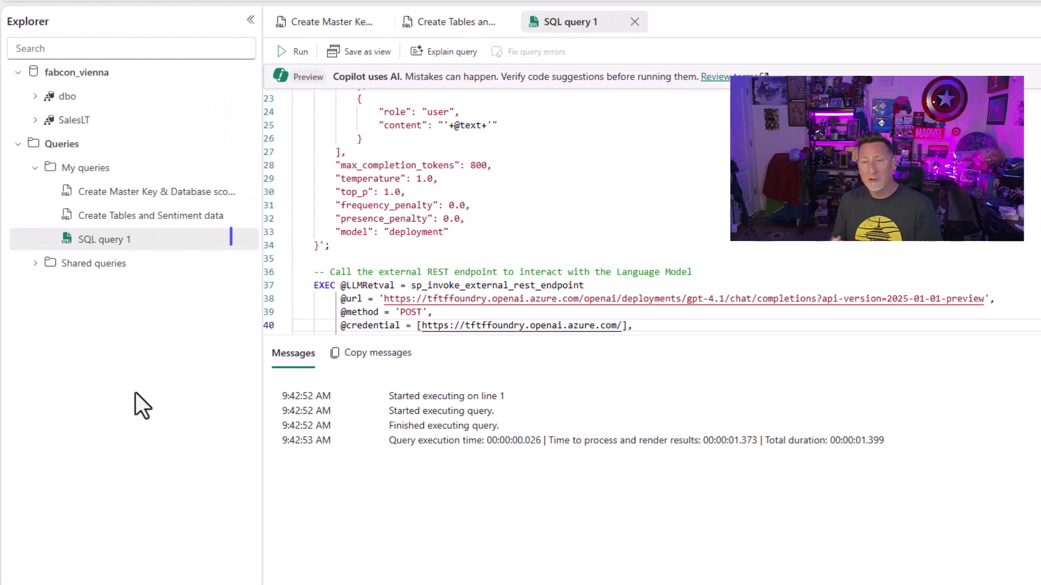
# Step: Rename SQL query 1 to 'Create dbo find_sentiment_for_product_review'
pyautogui.click(243, 241)
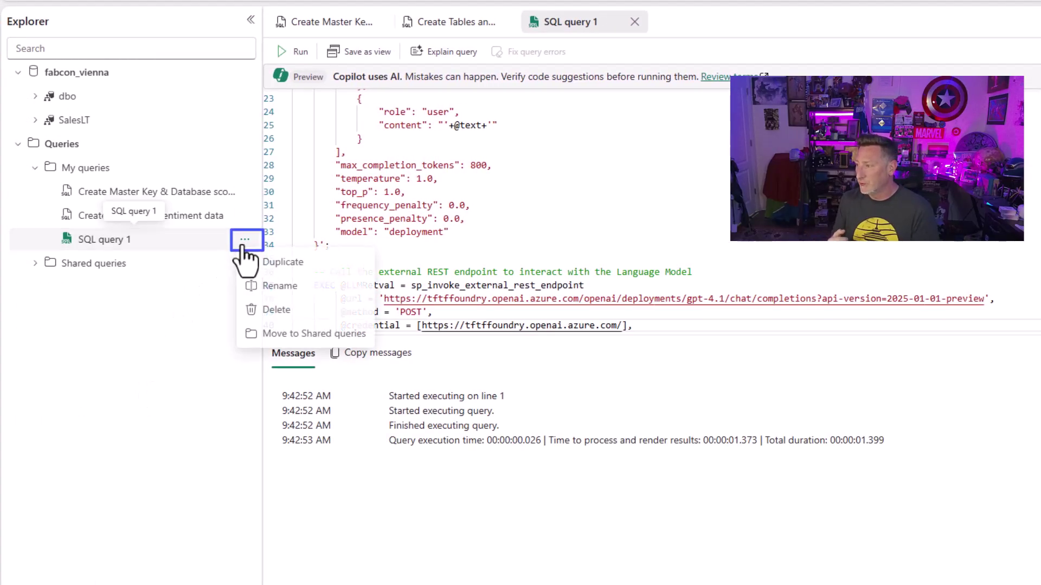
pyautogui.click(271, 288)
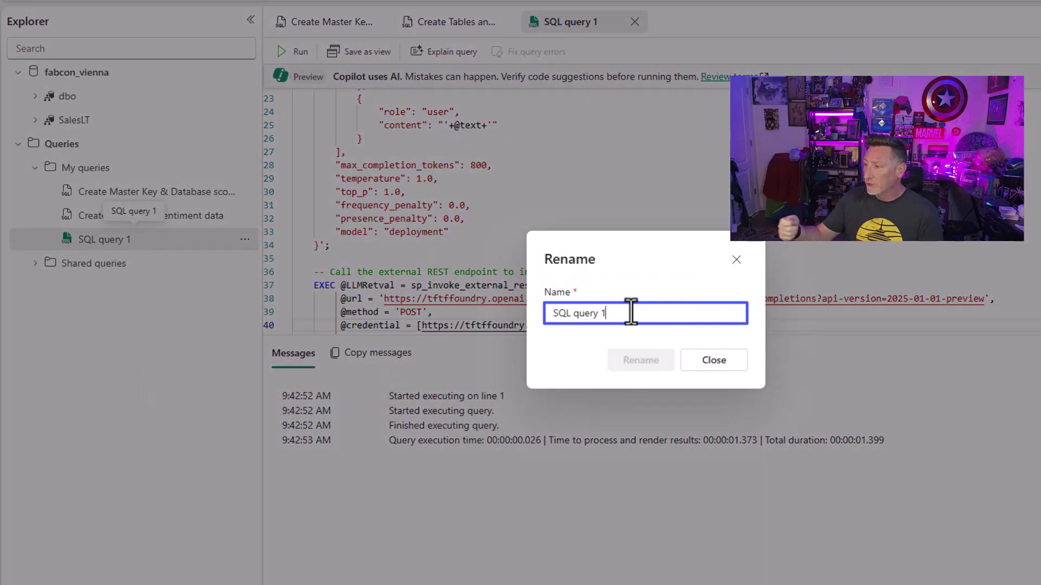
pyautogui.moveTo(627, 313); pyautogui.dragTo(258, 363)
pyautogui.write('Test')
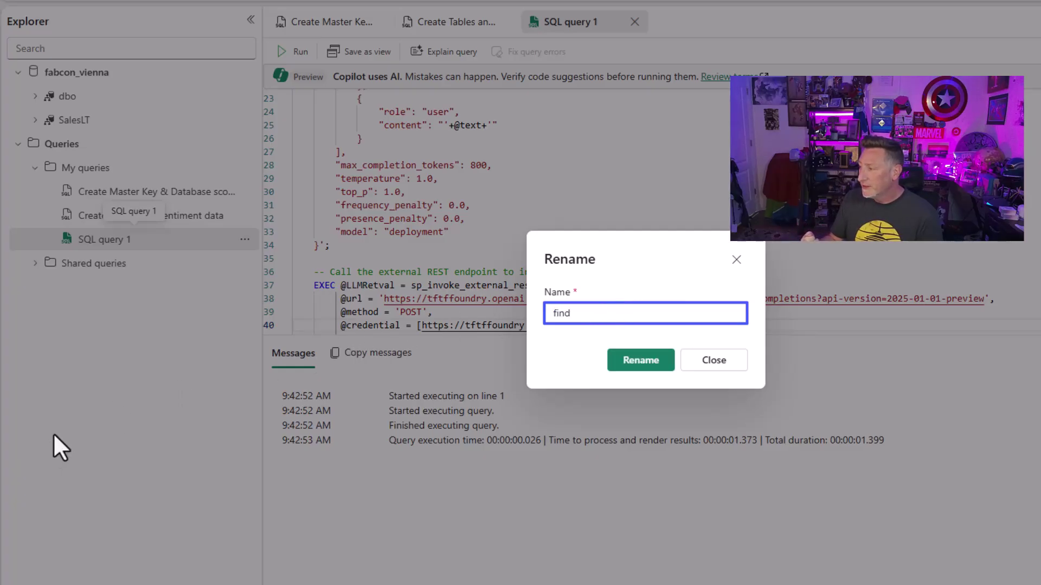
pyautogui.press('BackSpace')
pyautogui.press('BackSpace')
pyautogui.press('BackSpace')
pyautogui.press('BackSpace')
pyautogui.write('Create dbo')
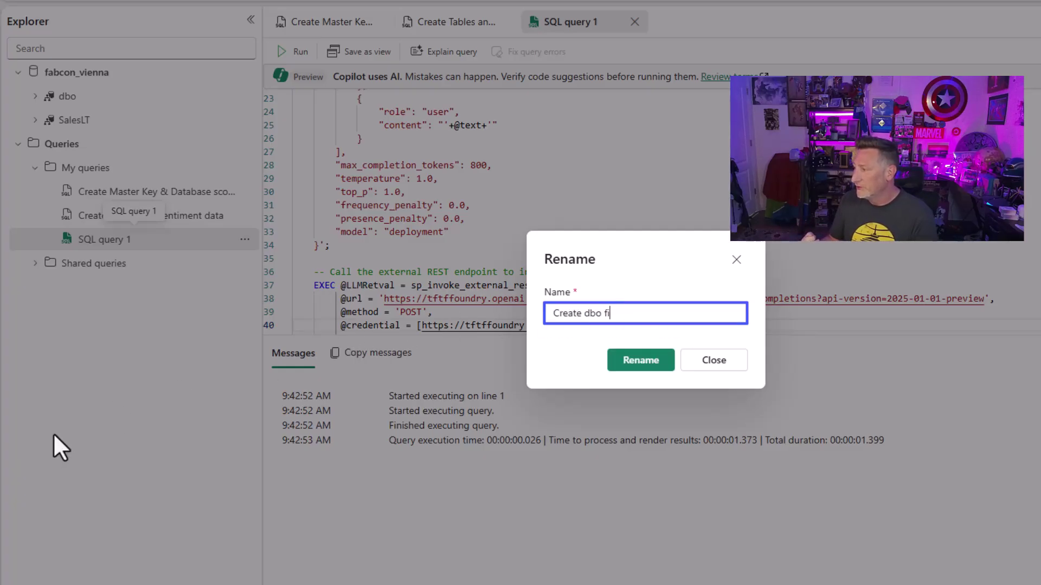
pyautogui.write(' find_sentiment_for_product_reviews')
pyautogui.click(641, 360)
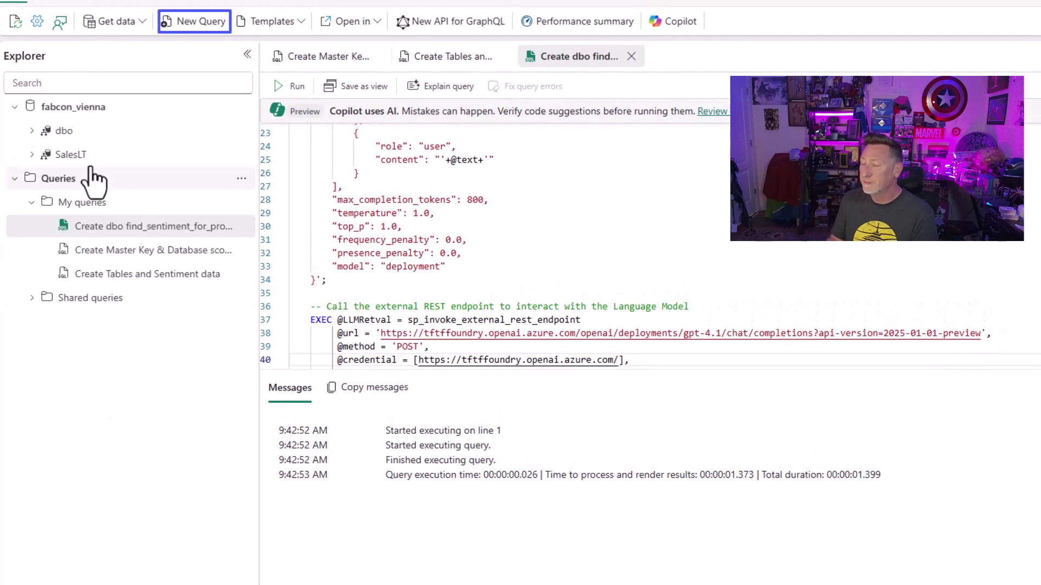
# Step: Paste the sentiment scoring cursor script into a new query and preview the reviews its SELECT returns
pyautogui.click(182, 32)
pyautogui.hotkey('ctrl', 'v')
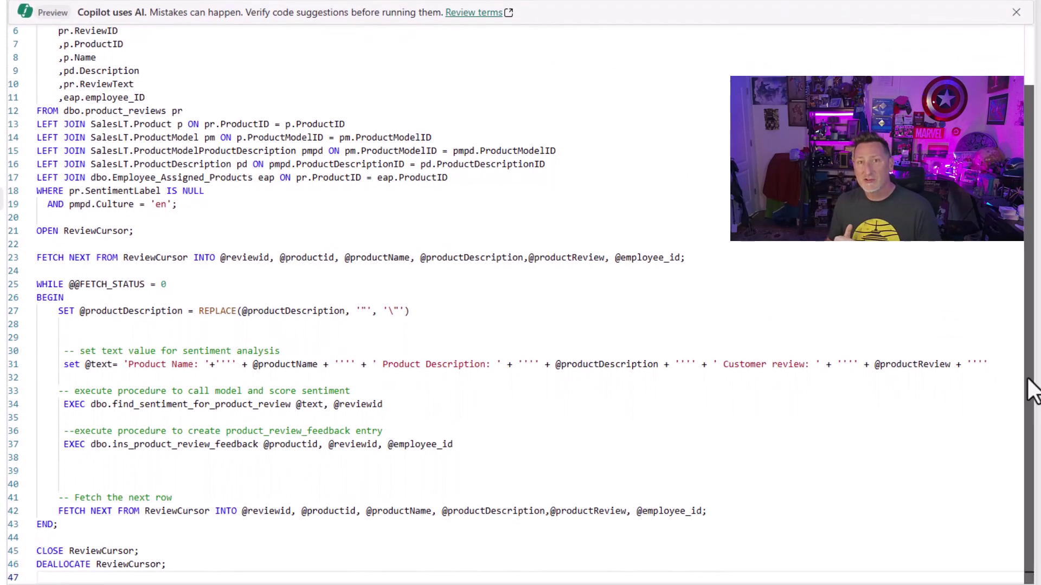
pyautogui.scroll(2, 1032, 391)
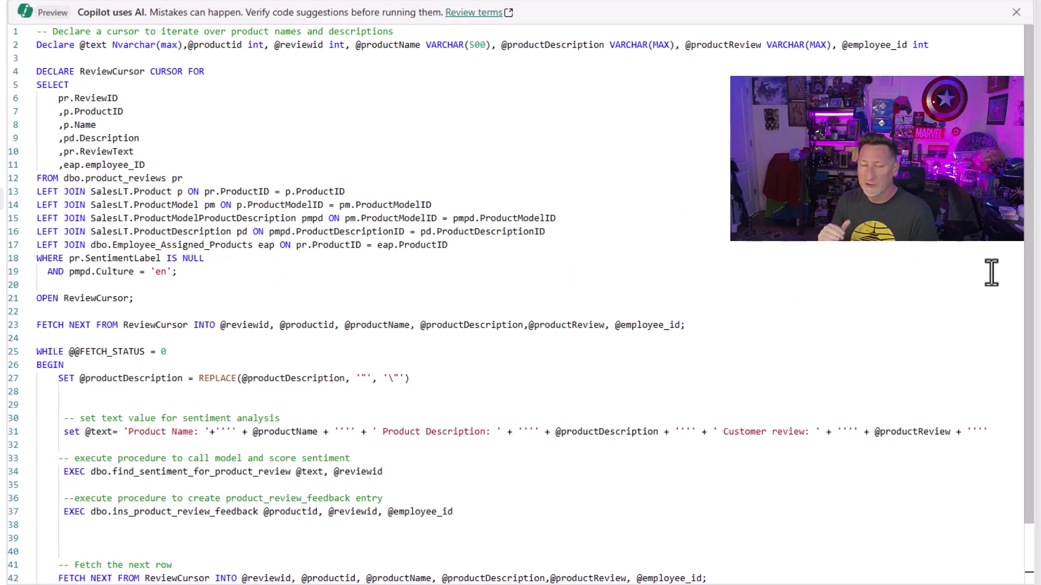
pyautogui.scroll(-2, 1032, 325)
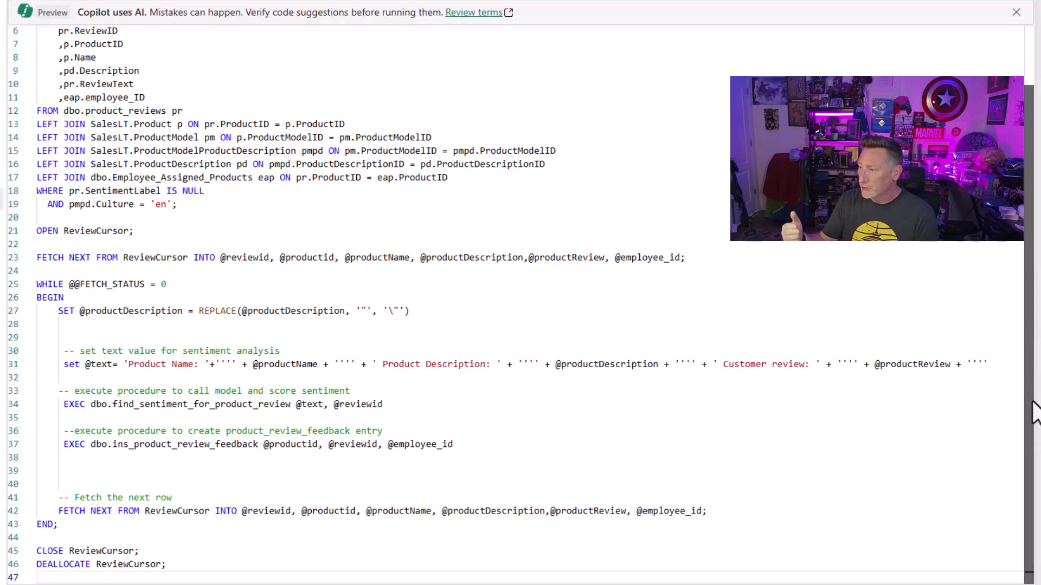
pyautogui.scroll(2, 1019, 244)
pyautogui.moveTo(207, 285); pyautogui.dragTo(8, 122)
pyautogui.click(38, 21)
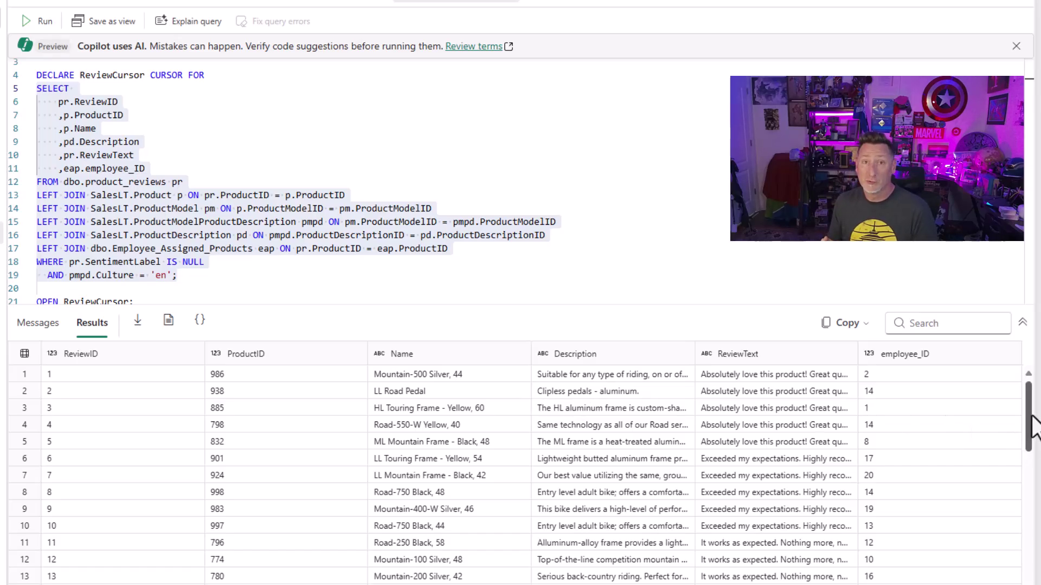
# Step: Run the whole script to score sentiment for every unlabelled product review
pyautogui.click(491, 144)
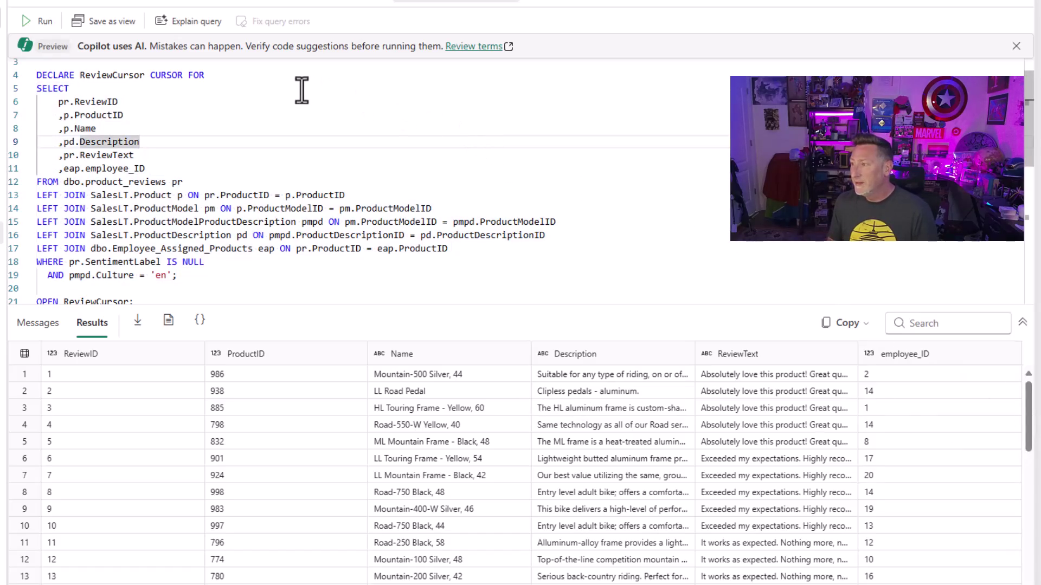
pyautogui.click(206, 103)
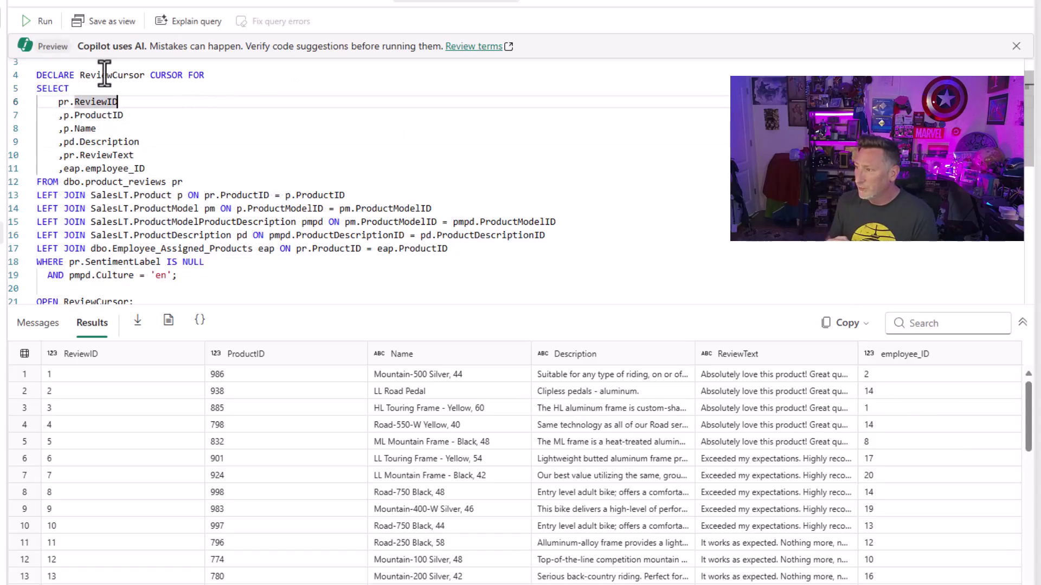
pyautogui.click(40, 31)
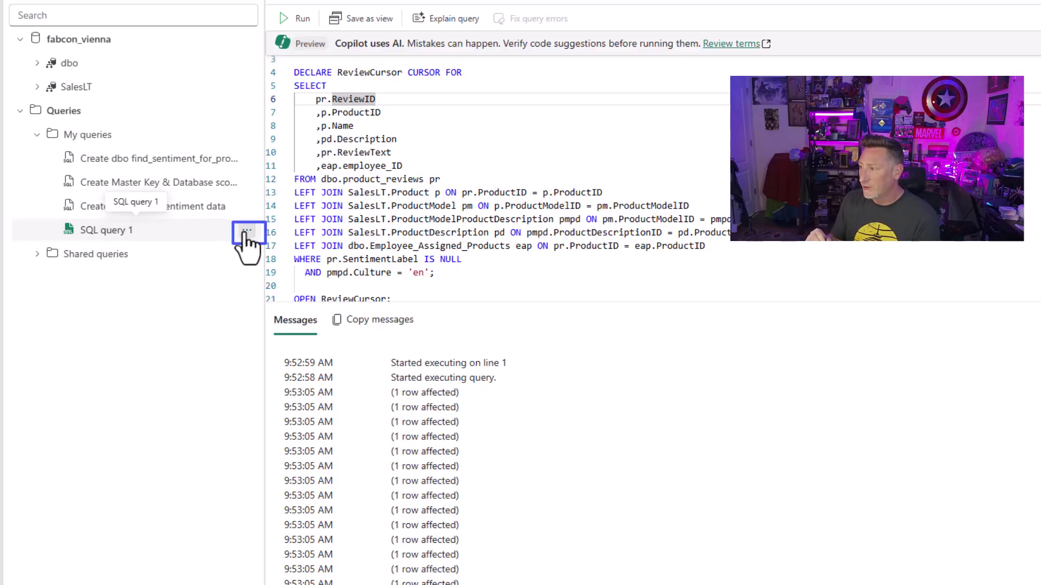
# Step: Rename the new query to 'Score Sentiment Data'
pyautogui.click(247, 231)
pyautogui.click(251, 287)
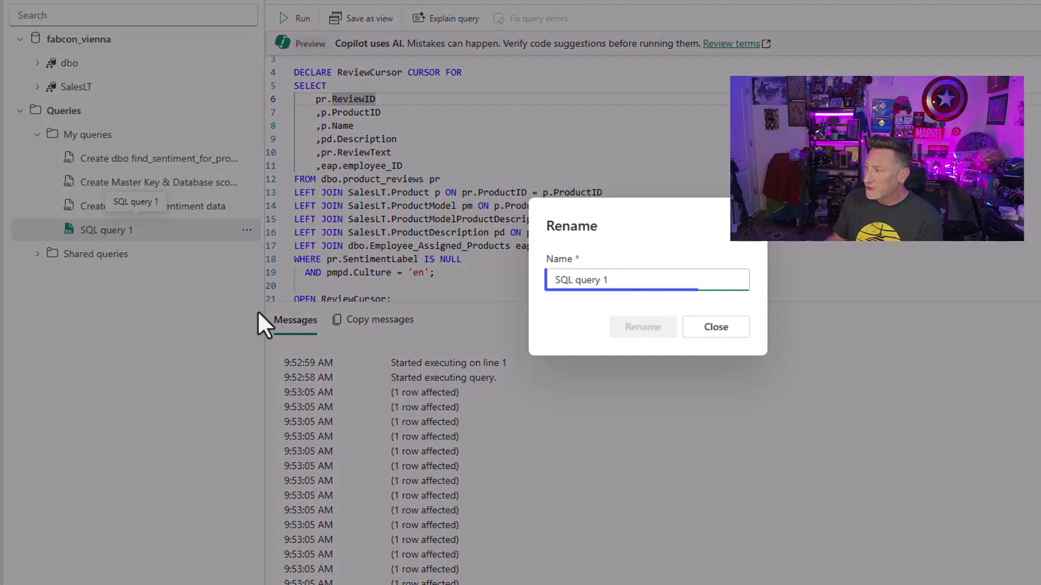
pyautogui.moveTo(549, 280); pyautogui.dragTo(607, 279)
pyautogui.write('Score Sentiment Data')
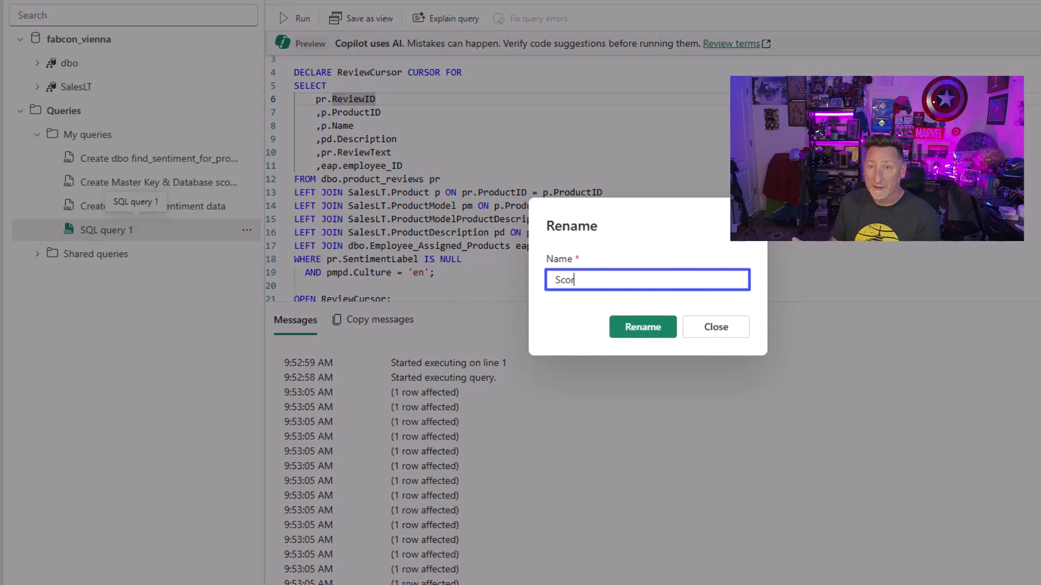
pyautogui.click(642, 328)
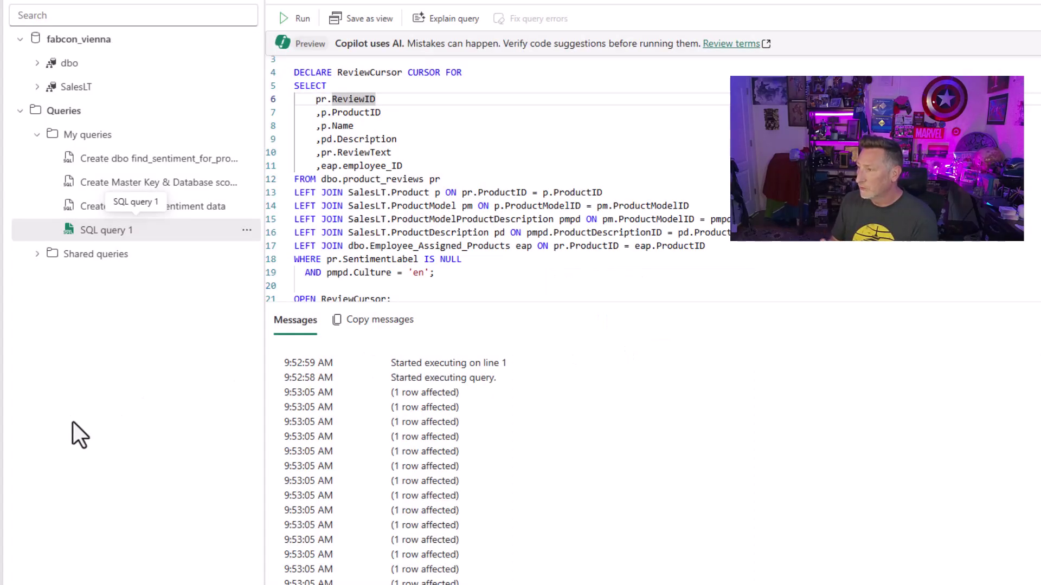
# Step: Expand dbo and preview the product_reviews and product_review_feedback tables
pyautogui.click(38, 63)
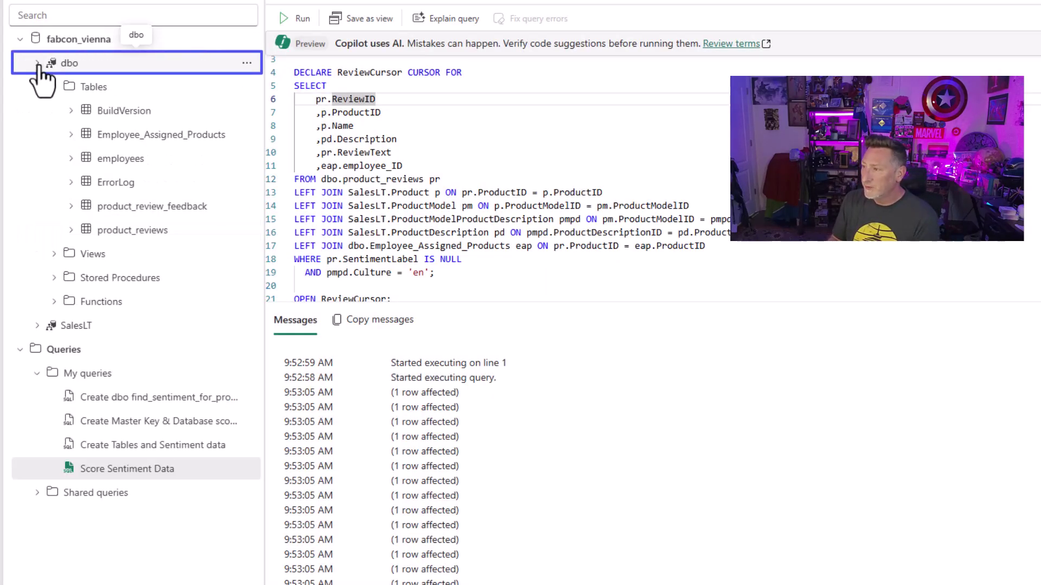
pyautogui.click(112, 231)
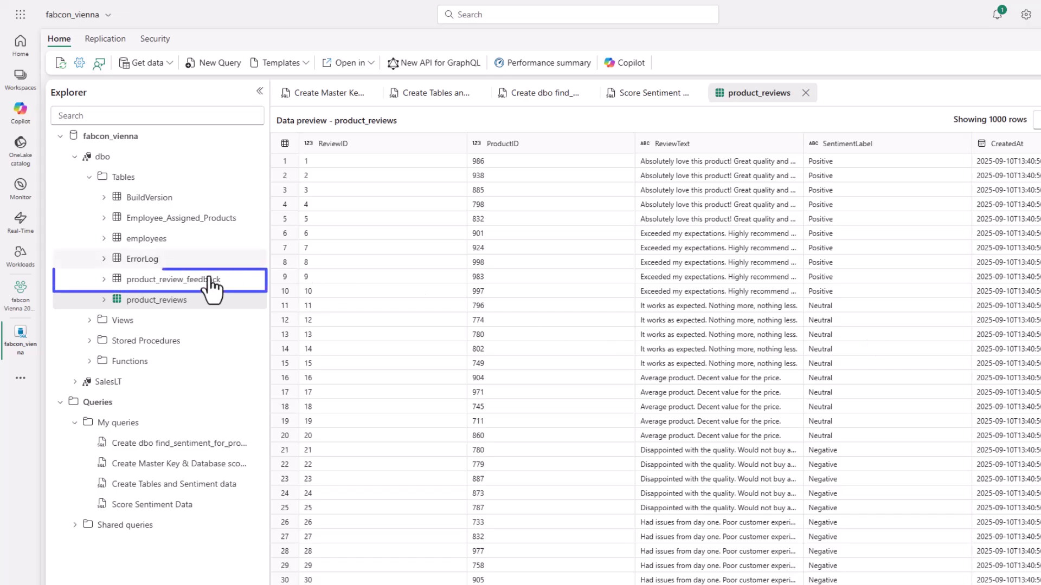
pyautogui.click(157, 279)
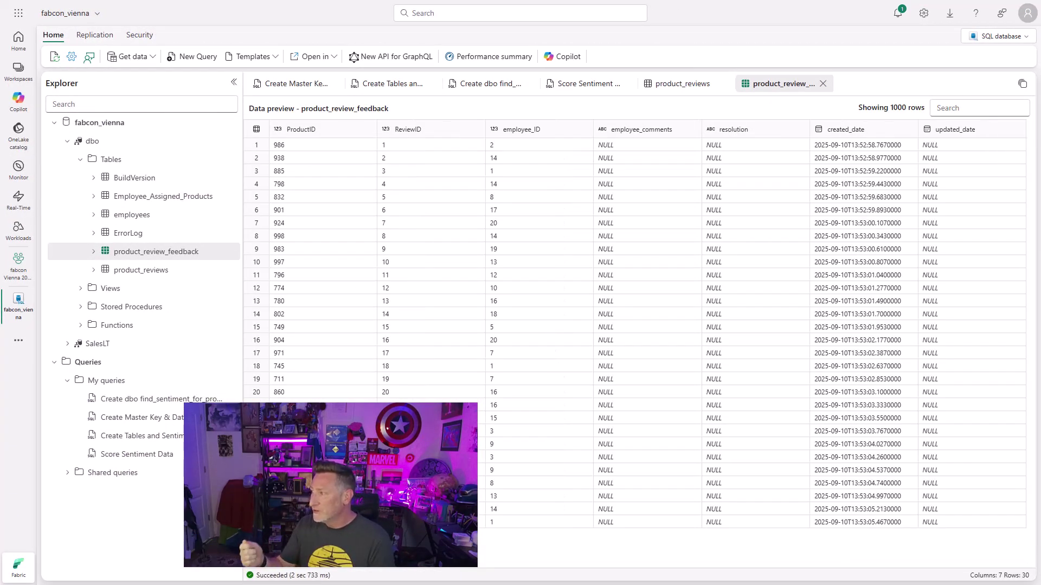
# Step: In fabcon Vienna 2025 test, create User data functions 'sqlwriteback' and generate the sample function
pyautogui.click(21, 268)
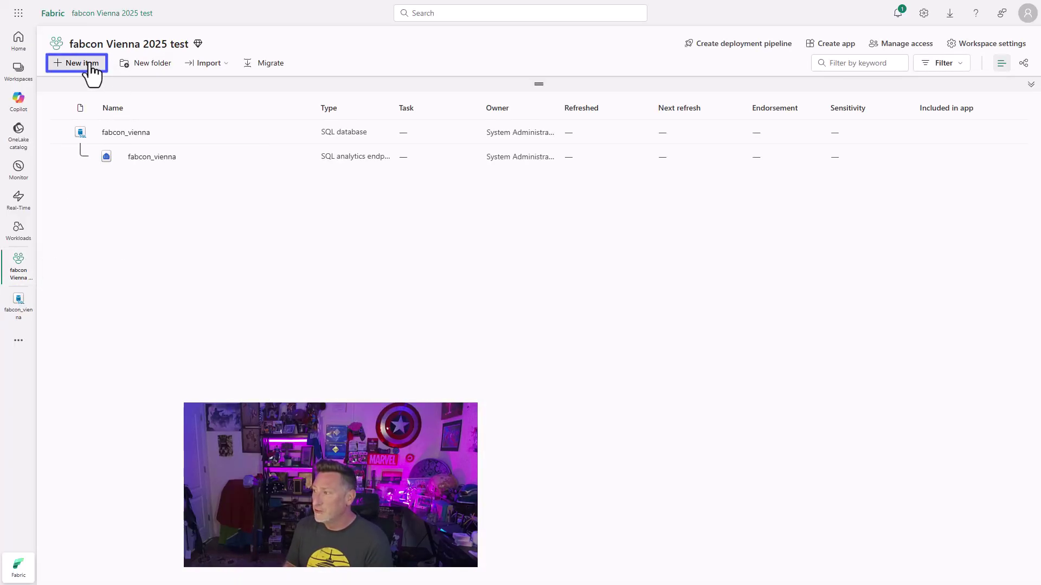
pyautogui.click(84, 64)
pyautogui.write('user')
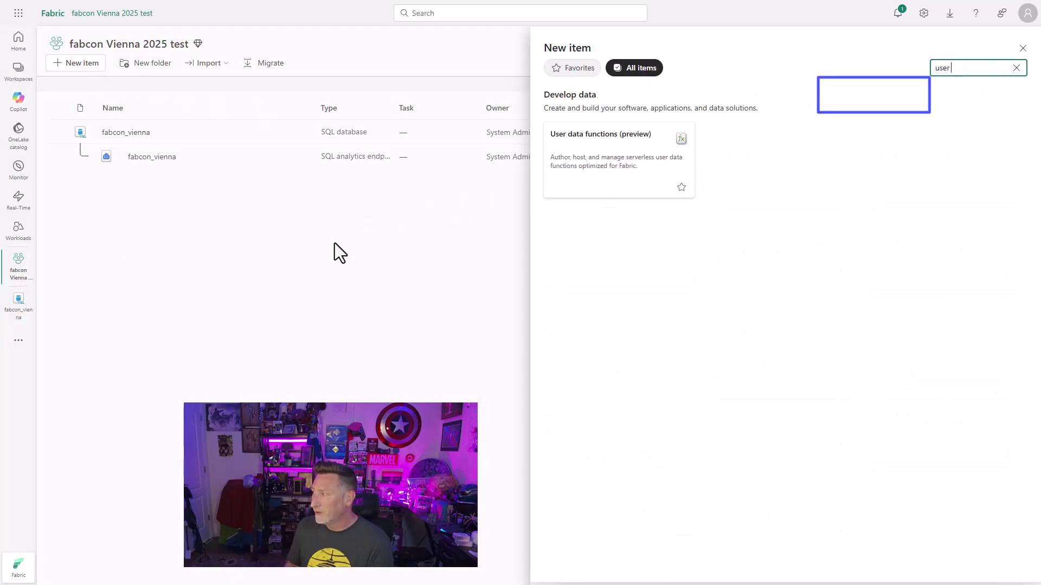
pyautogui.click(603, 173)
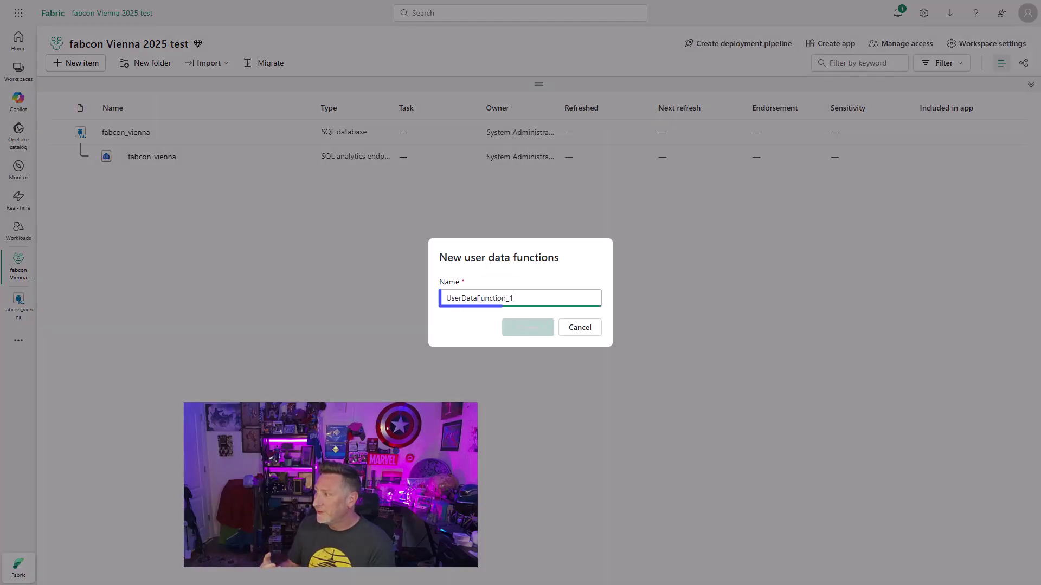
pyautogui.hotkey('ctrl', 'a')
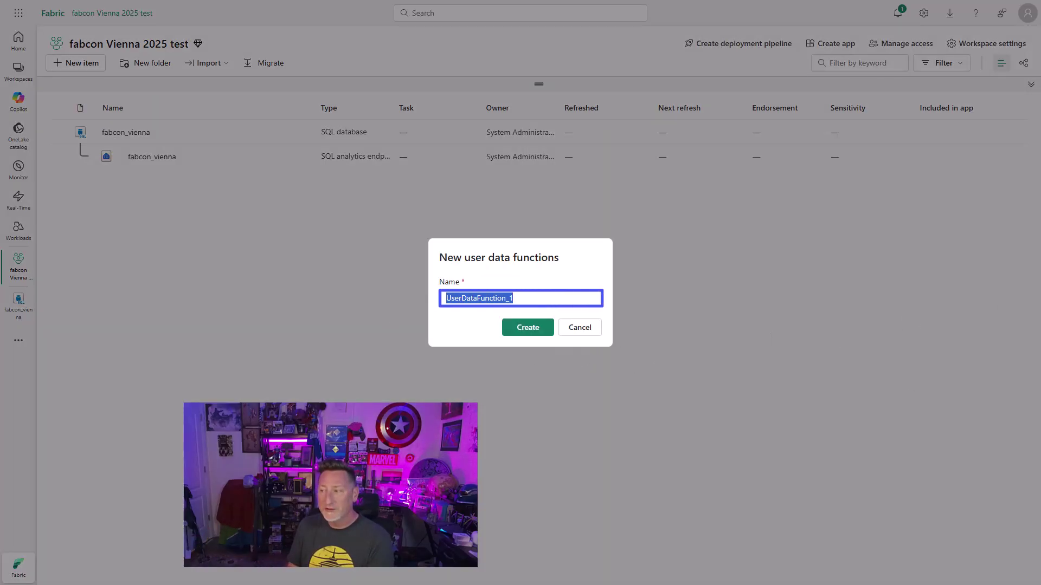
pyautogui.write('sqlwriteback')
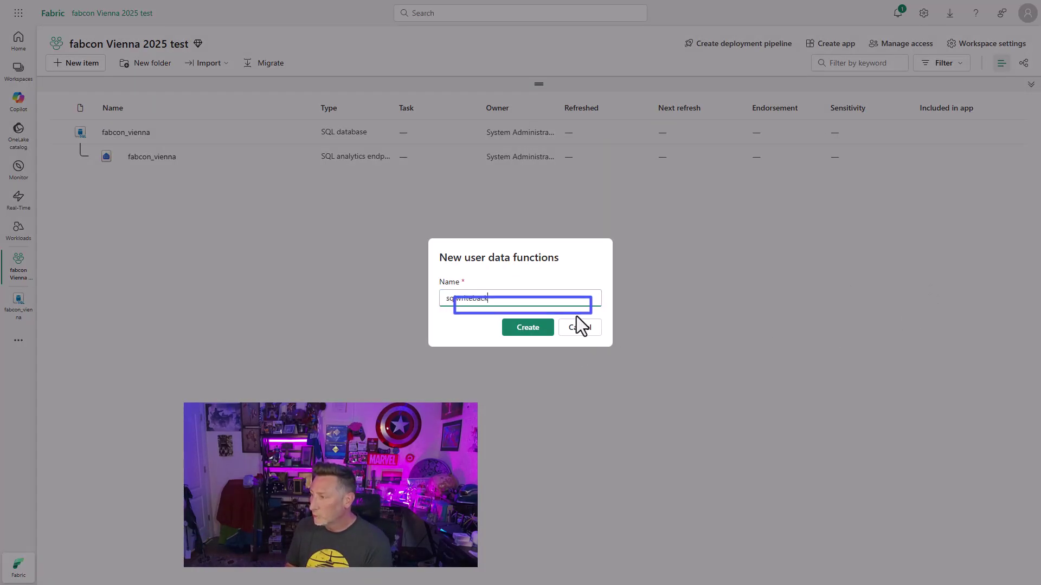
pyautogui.click(524, 329)
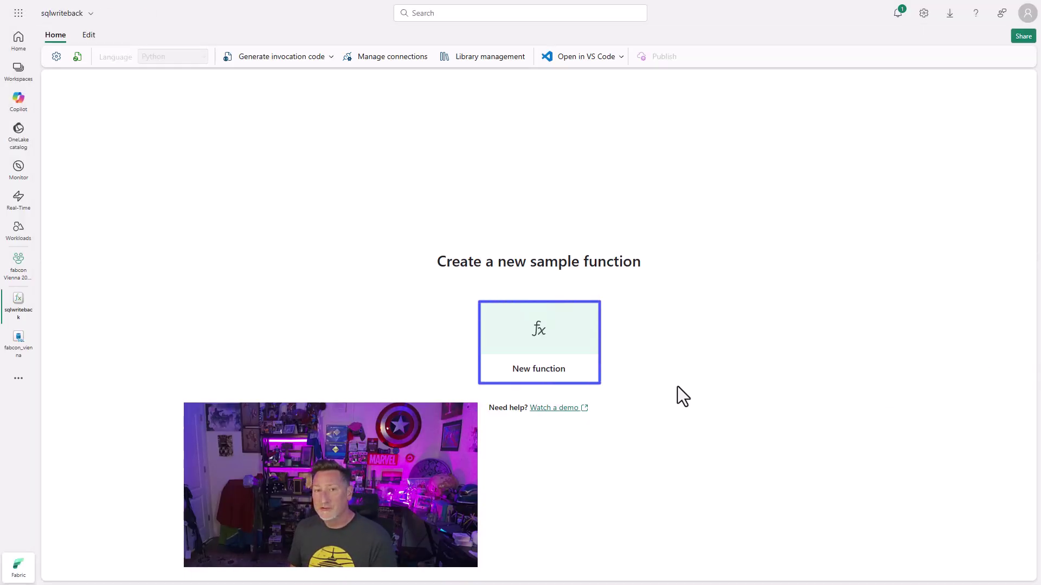
pyautogui.click(558, 367)
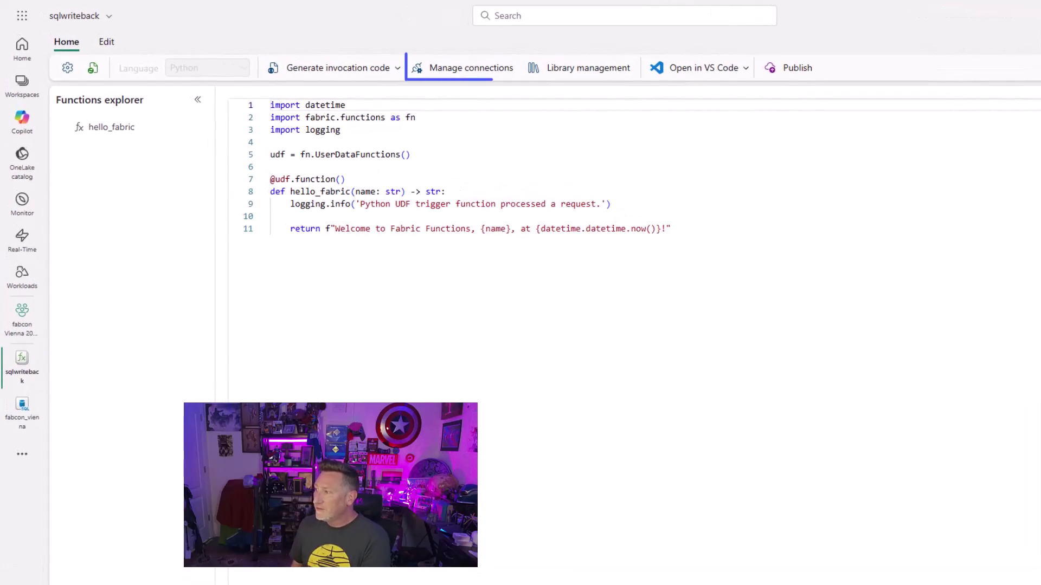
# Step: Add a connection to the fabcon_vienna SQL database and copy its alias fabconvienna
pyautogui.click(466, 81)
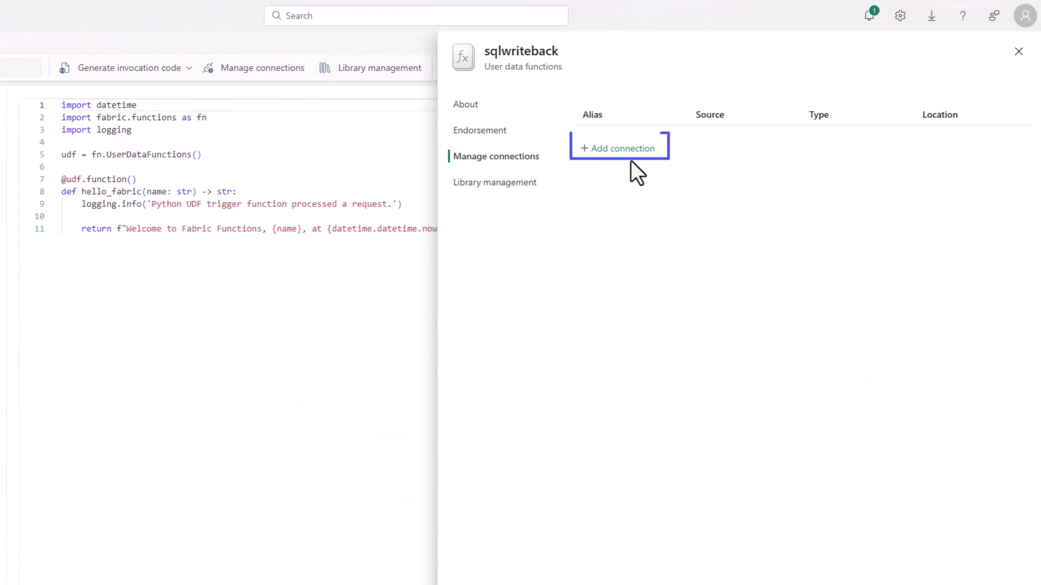
pyautogui.click(624, 156)
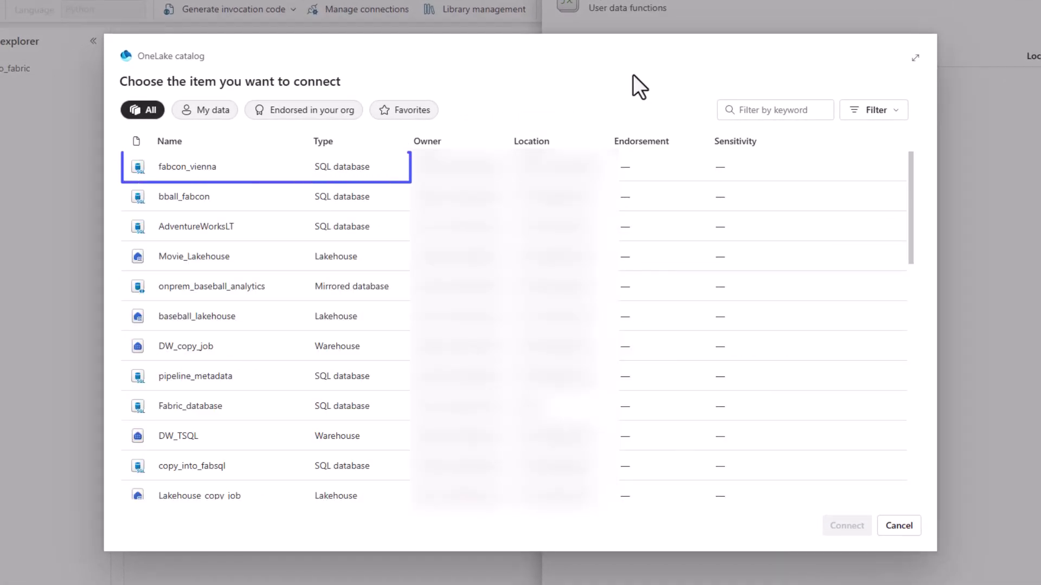
pyautogui.click(196, 168)
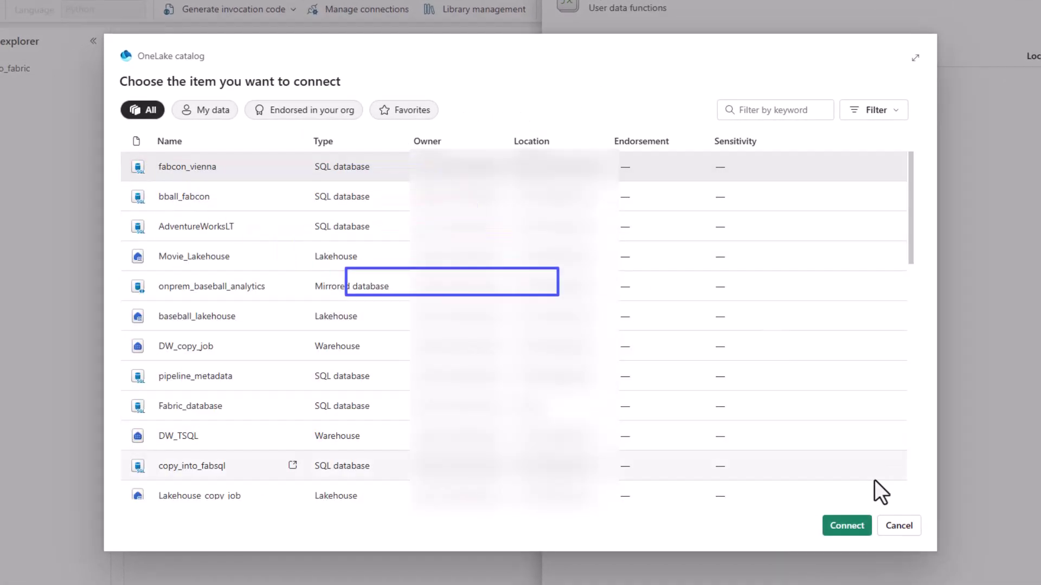
pyautogui.click(833, 534)
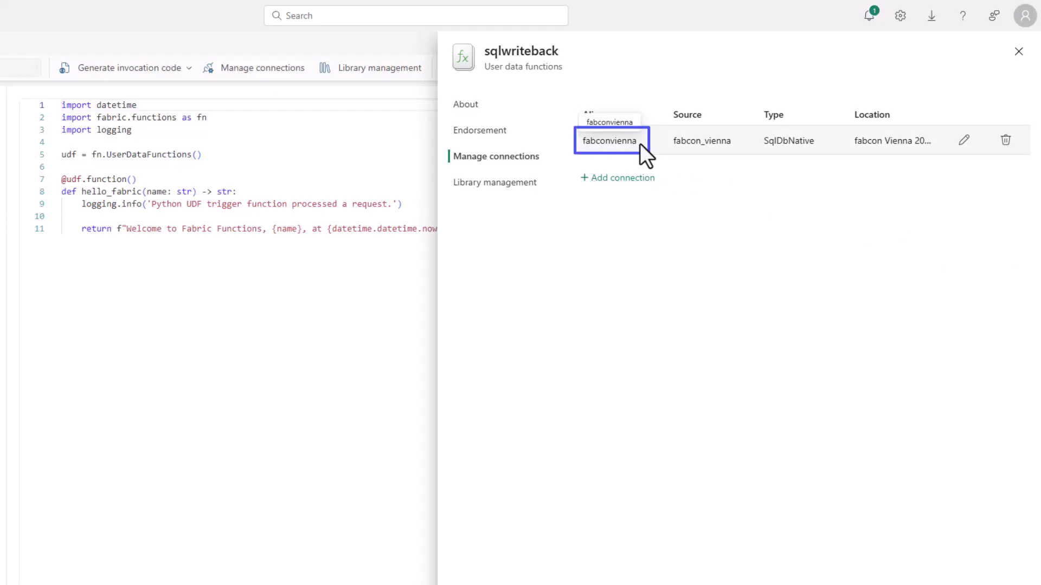
pyautogui.moveTo(632, 142); pyautogui.dragTo(581, 154)
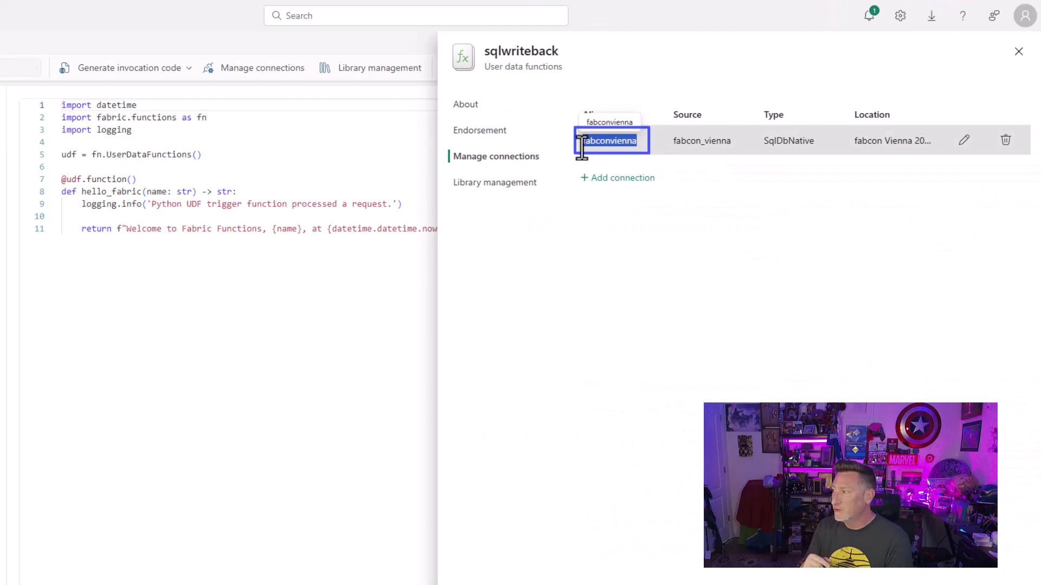
pyautogui.click(637, 277)
# Step: Replace the hello_fabric sample code with the write_emp_info_on_product_Review function
pyautogui.click(327, 350)
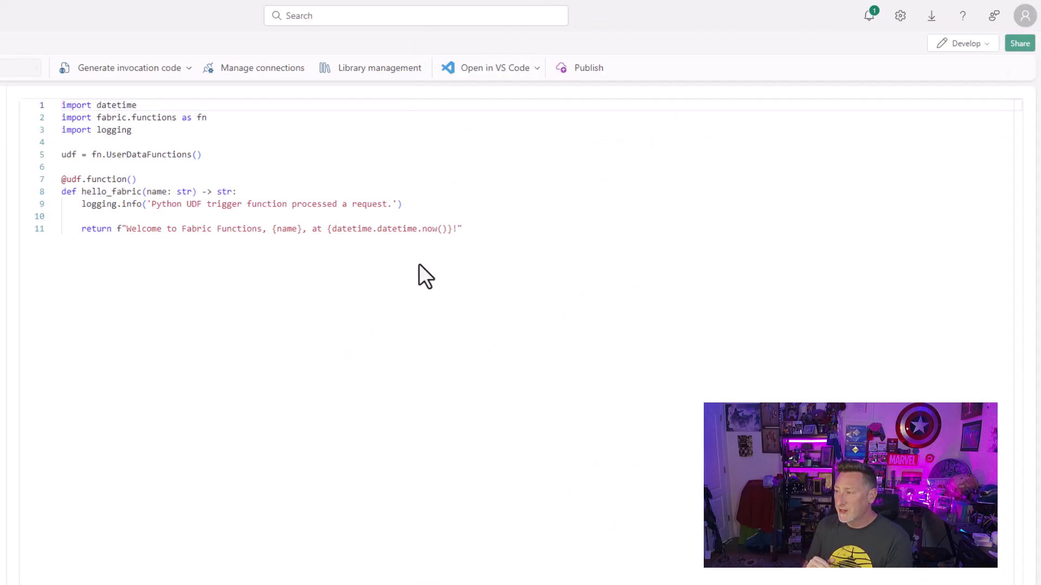
pyautogui.moveTo(467, 229); pyautogui.dragTo(29, 105)
pyautogui.write('import fabric.functions as fn  udf = fn.UserDataFunctions()  @udf.connection(argName="sqlDB",alias="[Put Alias Here]") @udf.function()   def write_emp_info_on_product_Review(sqlDB: fn.FabricSqlConnection, productid: int, ReviewID: int, EmployeeID: int, employeeComments: str) -> str:      # Error handling to ensure product description doesn\'t go above 200 characters     if(len(employeeComments) > 20000):         raise fn.UserThrownError("Comments have a 20000 character limit. Please shorten your description.", {"Comments:": employeeComments})      # Establish a connection to the SQL database     connection = sqlDB.connect()     cursor = connection.cursor()      # Insert data into the ProductDescription table     insert_description_query = "UPDATE dbo.product_review_feedback set employee_comments =?, updated_date=getdate() where ProductID=? and ReviewID=? and employee_ID=?"     cursor.execute(insert_description_query, (employeeComments, productid, ReviewID, EmployeeID))       # Commit the transaction     connection.commit()     cursor.close()     connection.close()      return "Employee has inserted comments"')
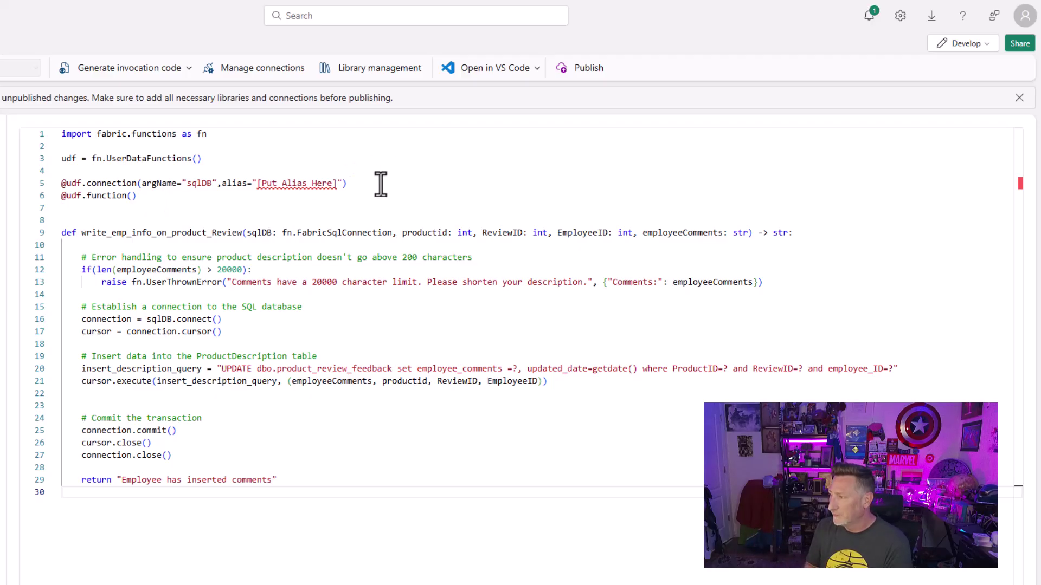
# Step: Set the line 5 alias placeholder to fabconvienna and publish the functions
pyautogui.click(327, 184)
pyautogui.moveTo(337, 183); pyautogui.dragTo(258, 183)
pyautogui.write('fabconvienna')
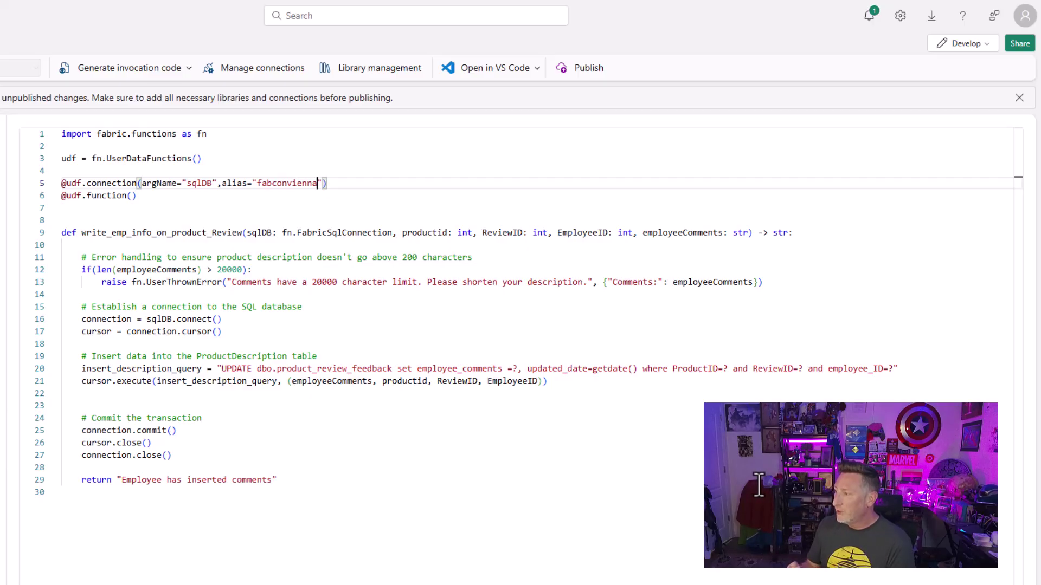
pyautogui.press('Down')
pyautogui.click(587, 71)
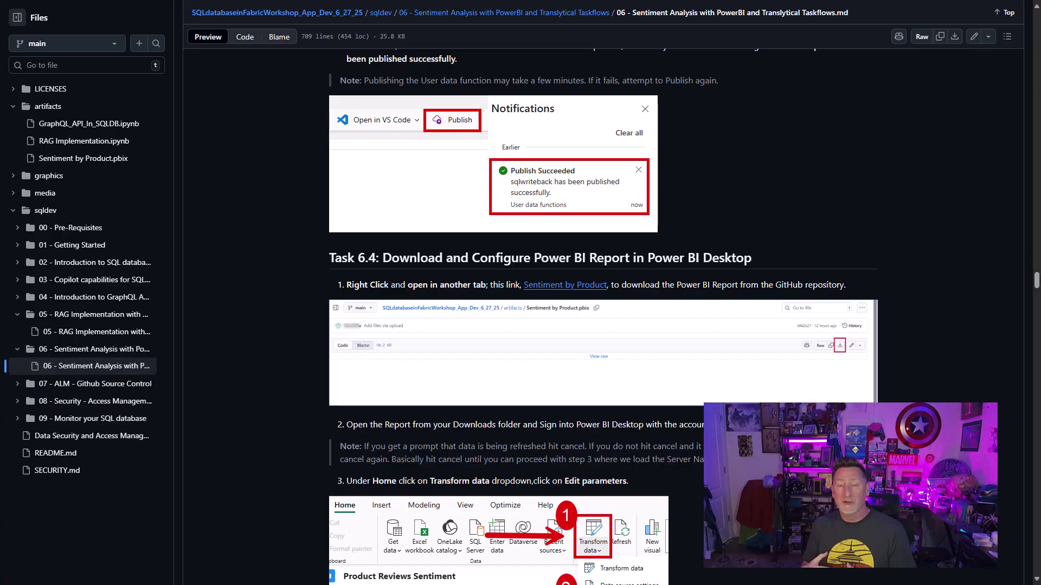
# Step: Download the raw Sentiment by Product.pbix file from GitHub and open it from Edge's downloads
pyautogui.click(588, 289)
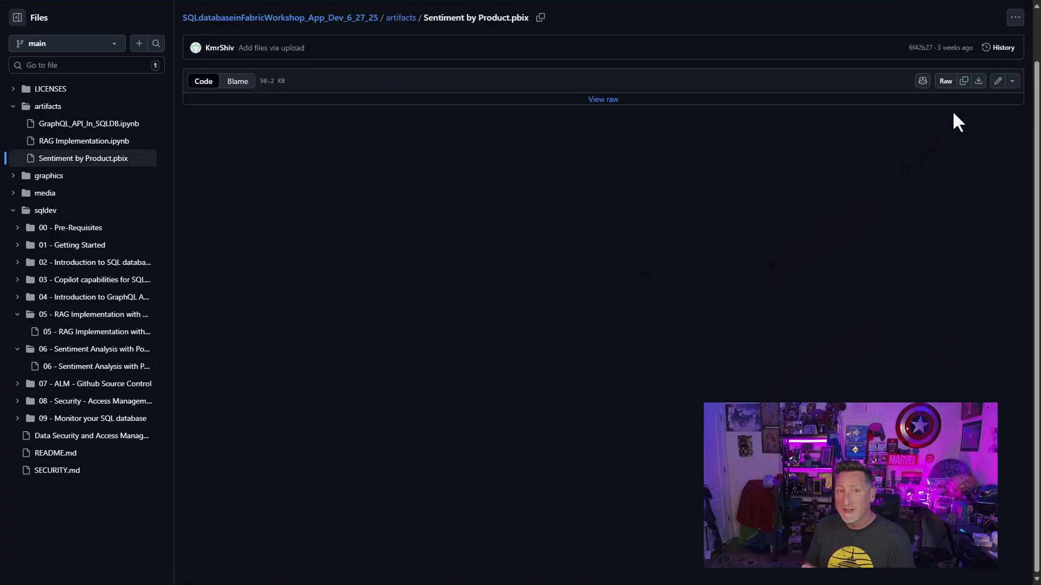
pyautogui.click(979, 83)
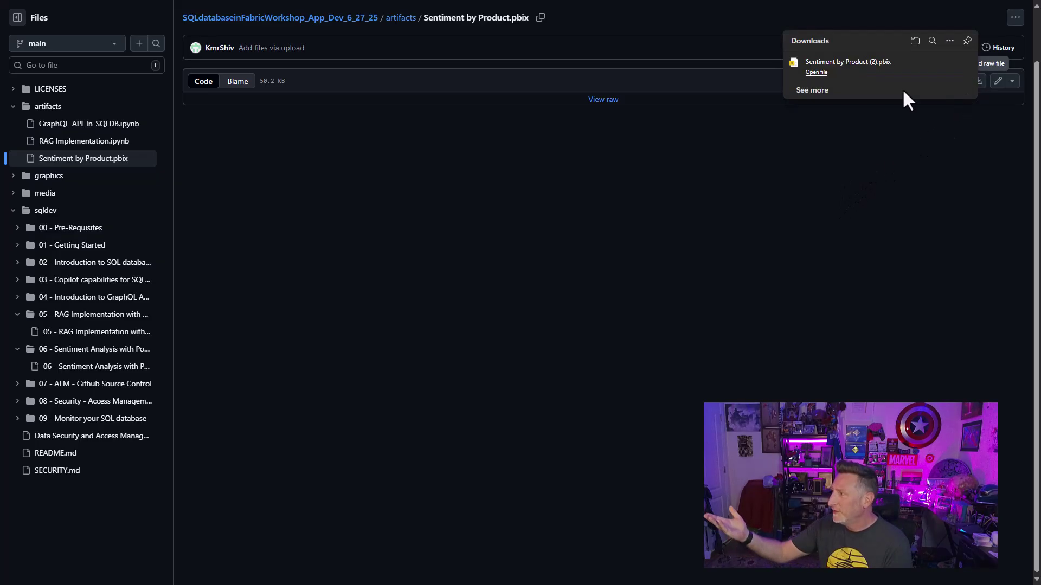
pyautogui.click(815, 72)
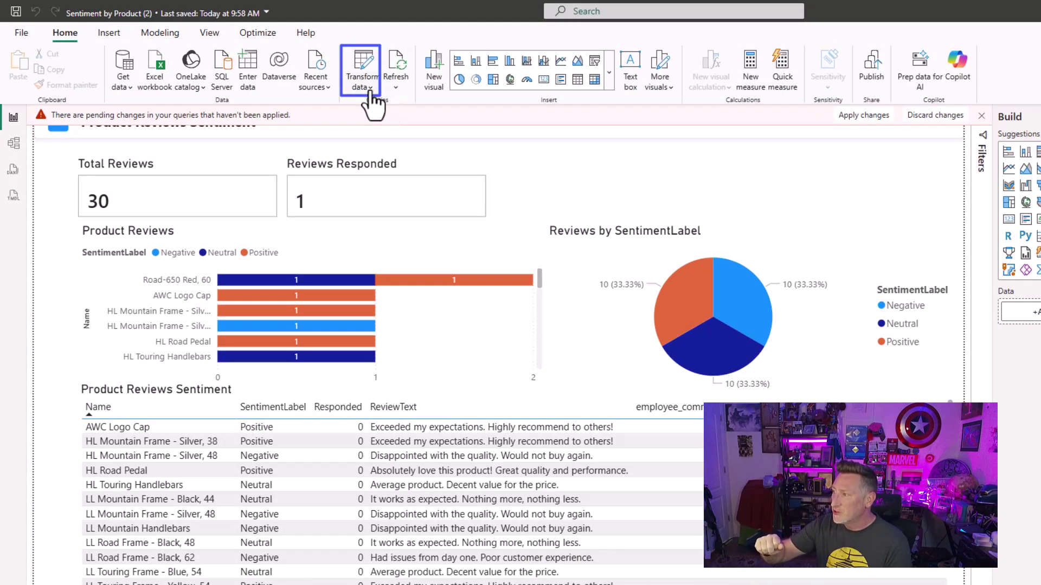
# Step: Choose Edit parameters from the Transform data dropdown on Home
pyautogui.click(370, 87)
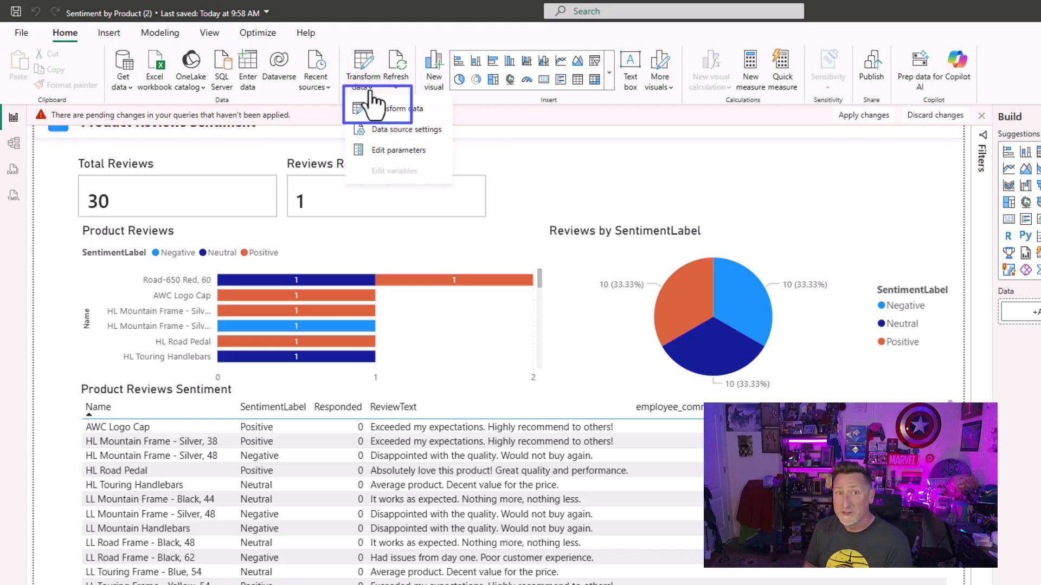
pyautogui.click(379, 152)
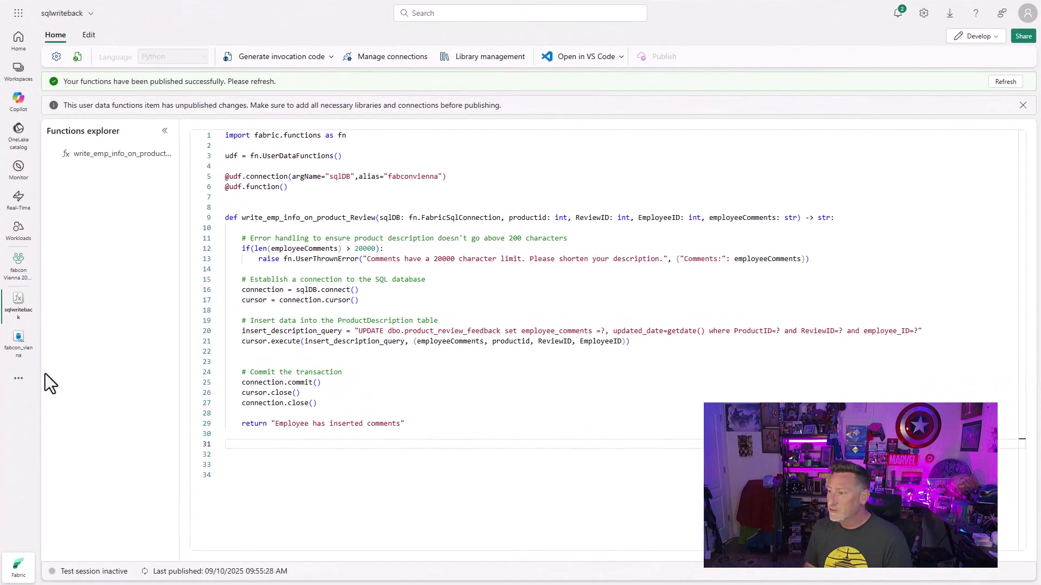
# Step: Show the fabcon_vienna database's SSMS connection details and copy its server name
pyautogui.click(18, 347)
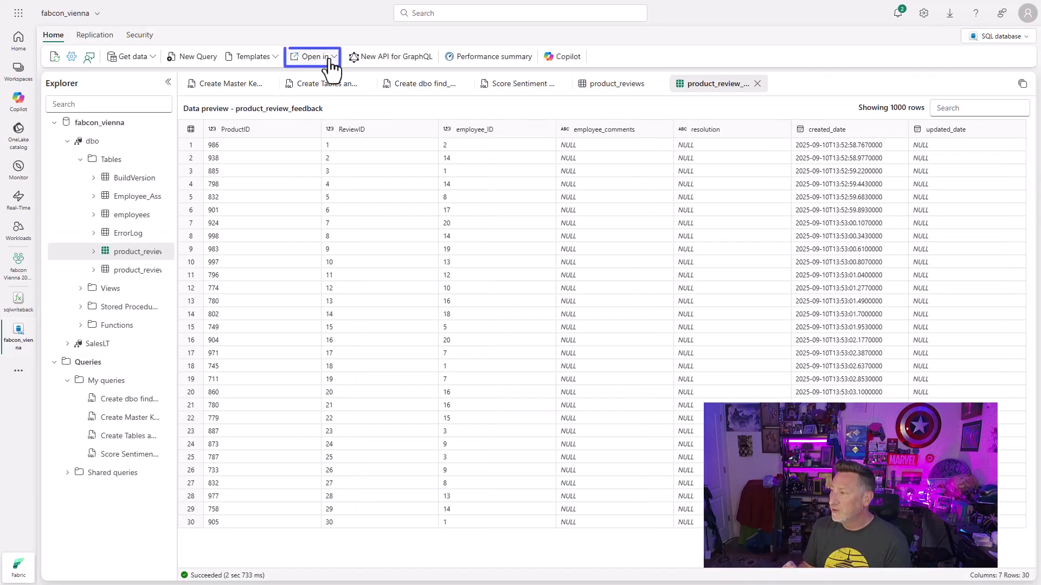
pyautogui.click(331, 60)
pyautogui.click(346, 98)
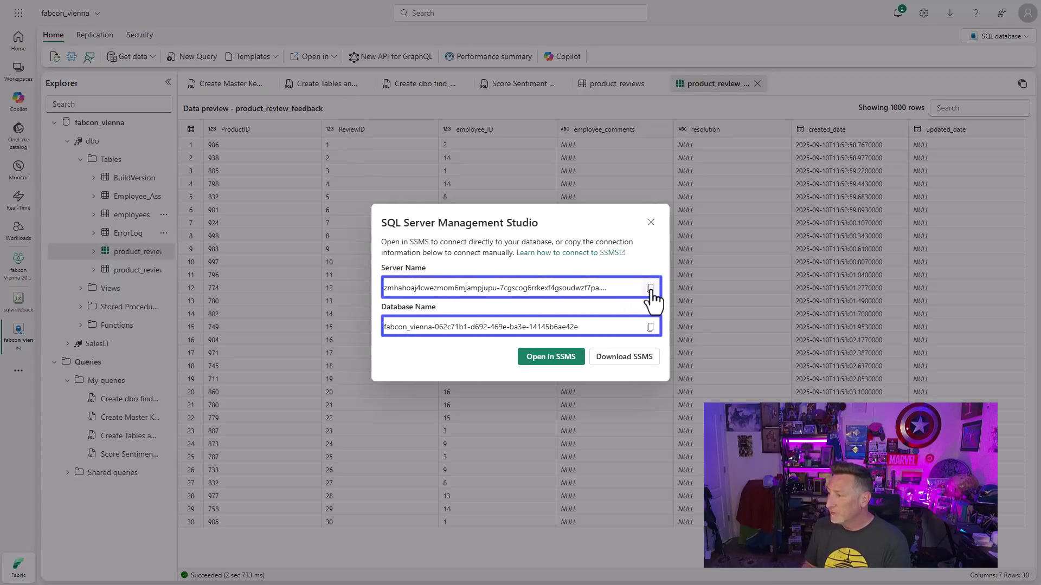
pyautogui.click(650, 290)
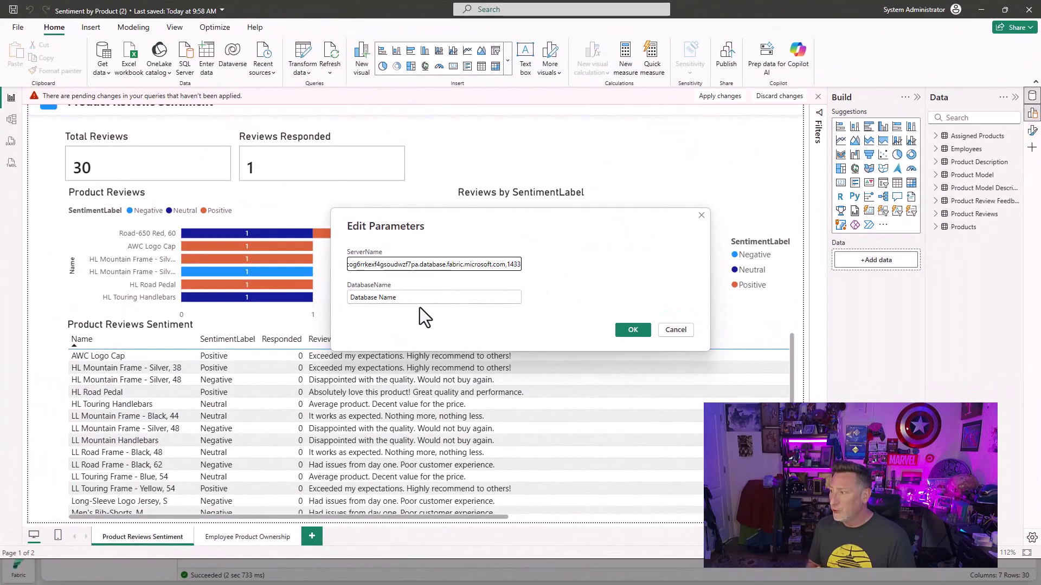
# Step: Paste the fabcon_vienna database name into DatabaseName and confirm the parameters
pyautogui.click(418, 302)
pyautogui.hotkey('ctrl', 'v')
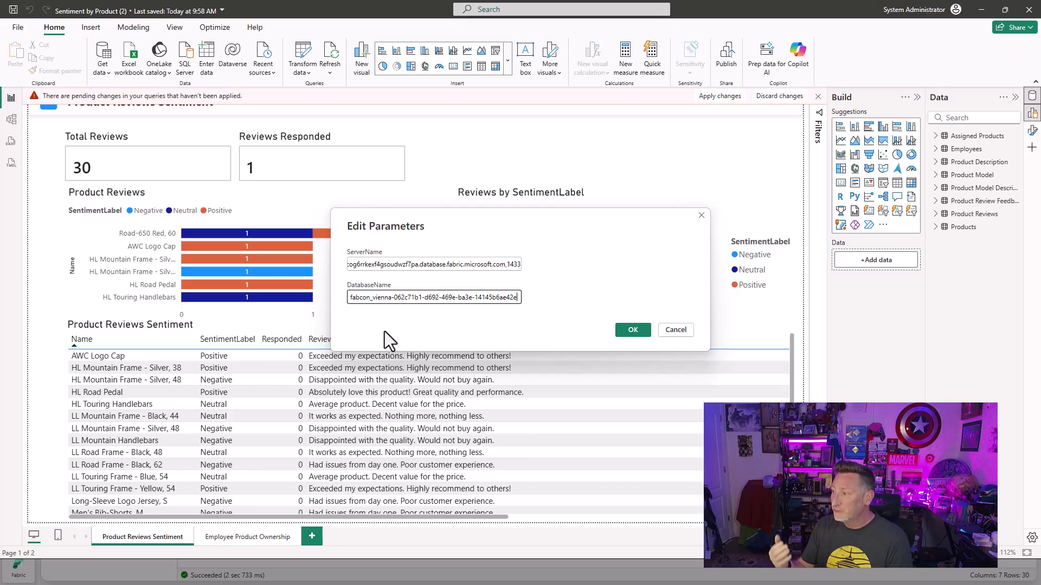
pyautogui.click(629, 330)
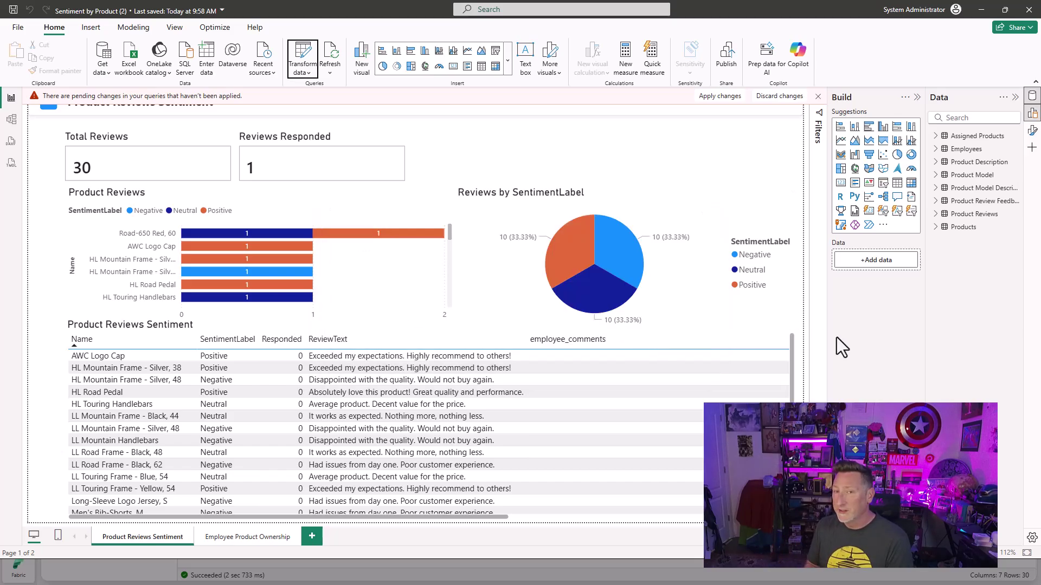
# Step: Review Power BI Desktop's preview features, including Translytical task flow, in Options
pyautogui.click(16, 31)
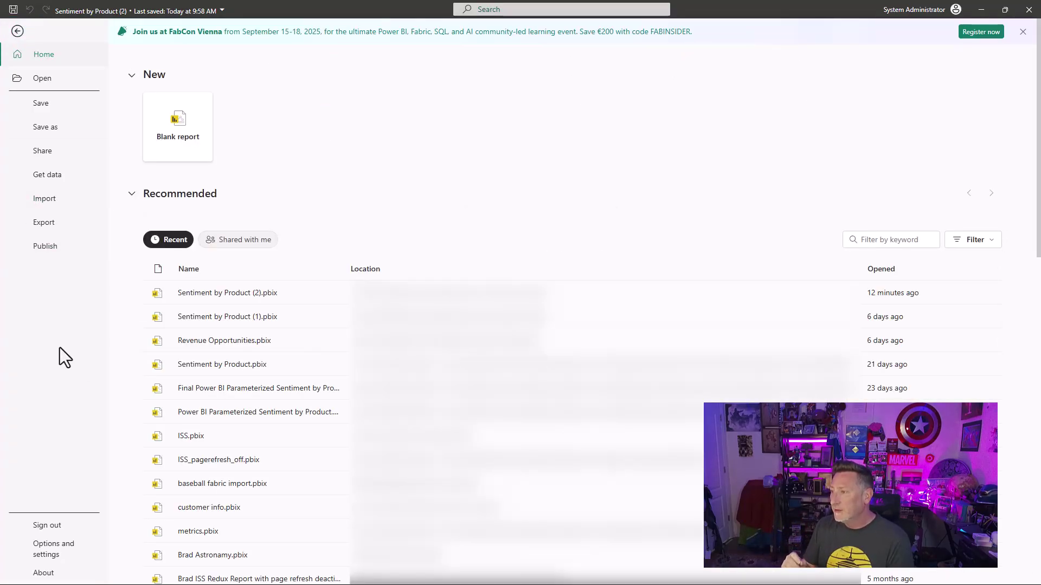
pyautogui.click(63, 555)
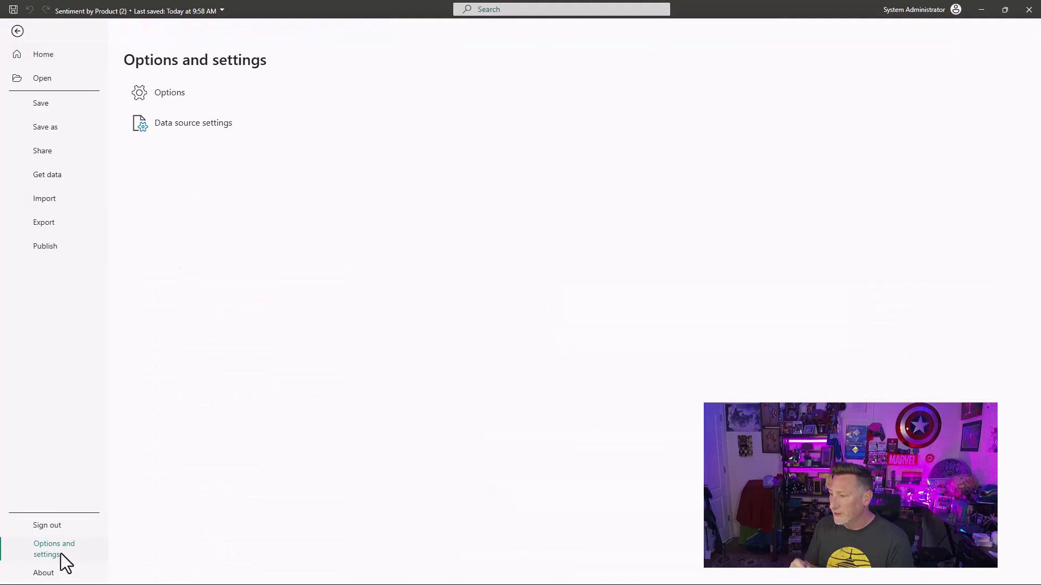
pyautogui.click(152, 101)
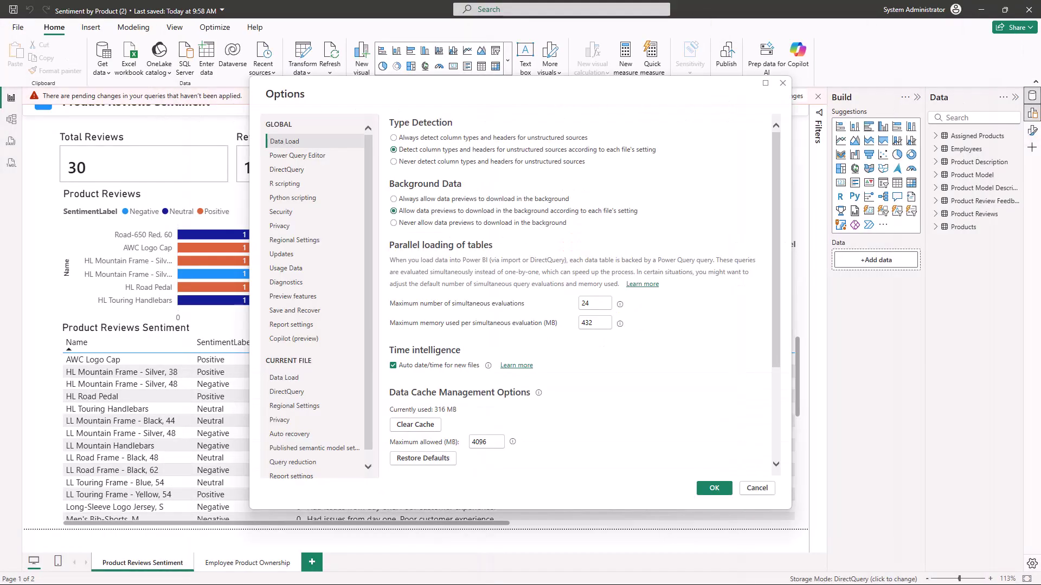
pyautogui.click(293, 297)
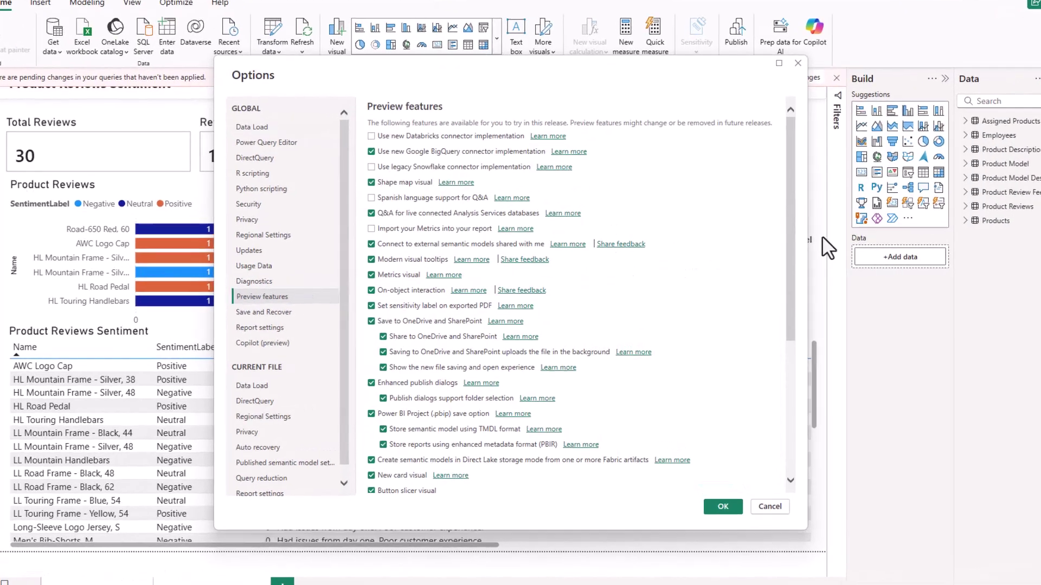
pyautogui.scroll(-5, 796, 292)
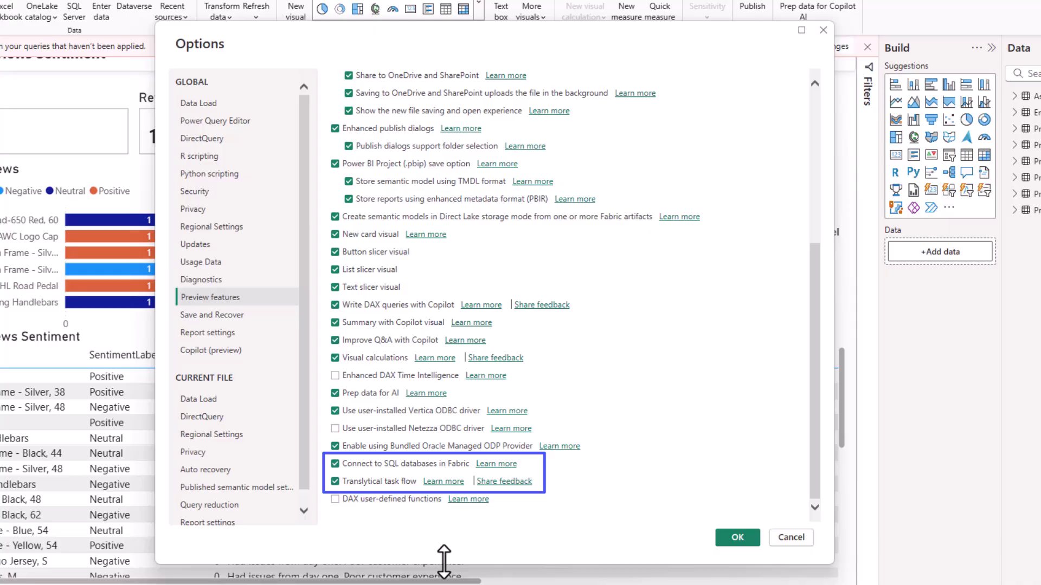
# Step: Apply the pending query changes and connect to the fabcon_vienna Fabric database with a Microsoft account
pyautogui.click(737, 537)
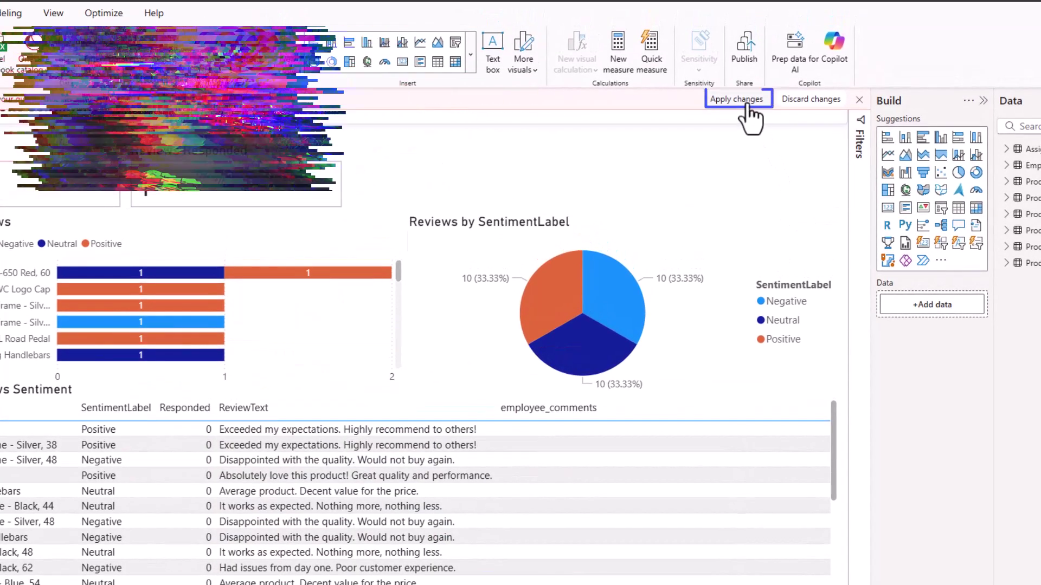
pyautogui.click(747, 103)
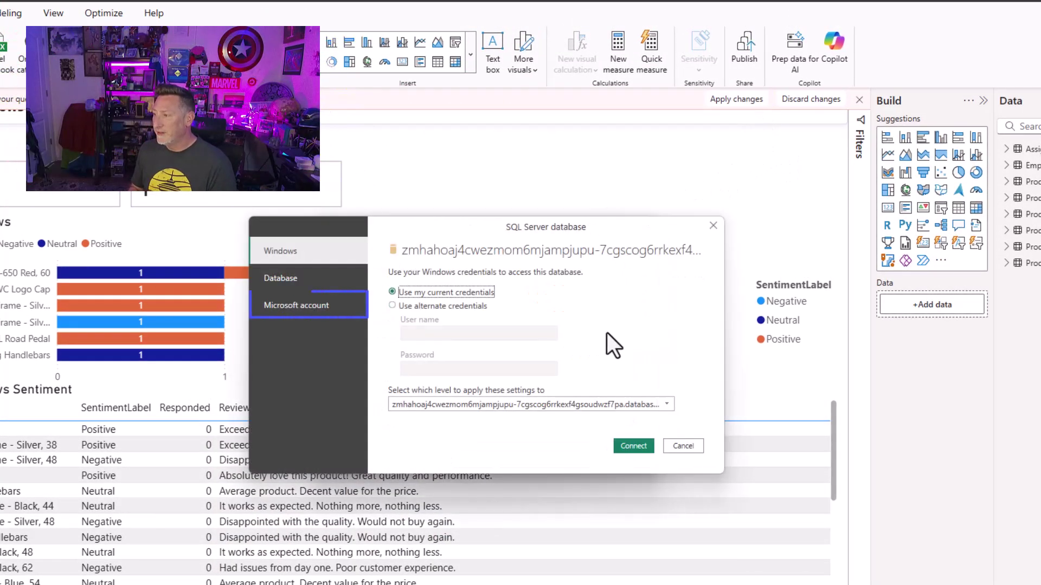
pyautogui.click(299, 310)
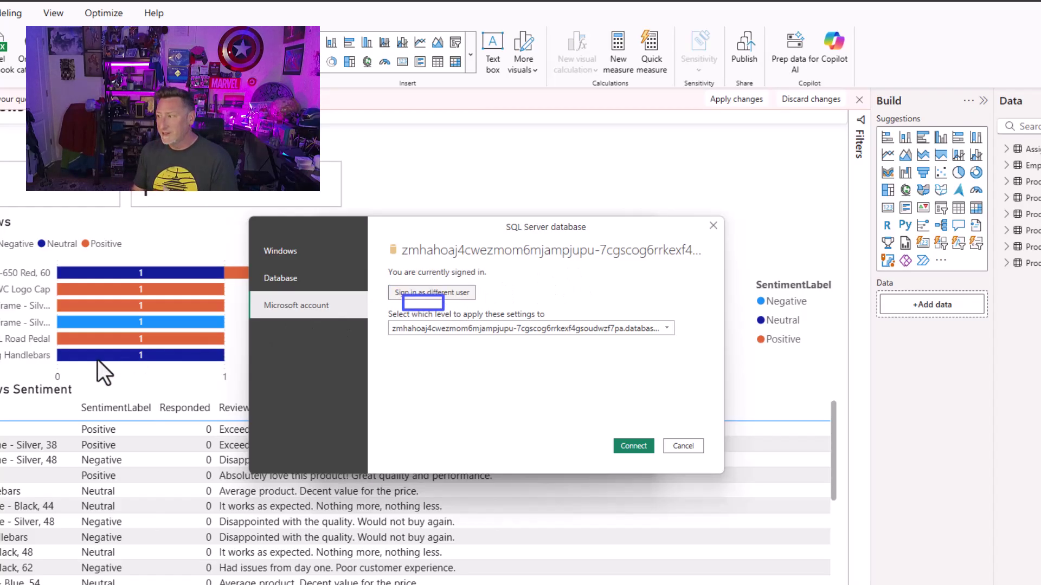
pyautogui.click(634, 445)
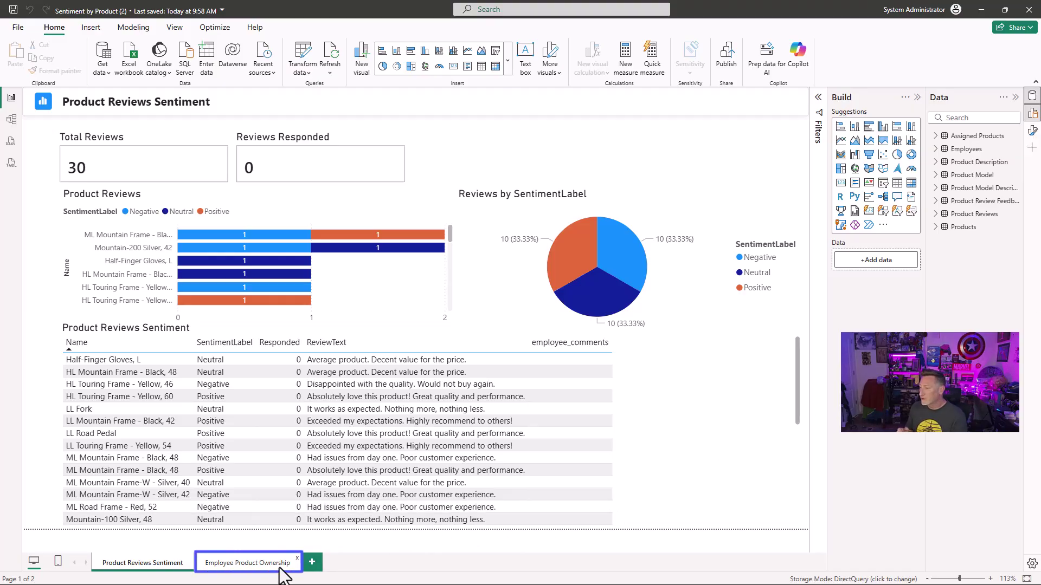
# Step: On the Employee Product Ownership page, open the Submit button's Action format settings
pyautogui.click(255, 564)
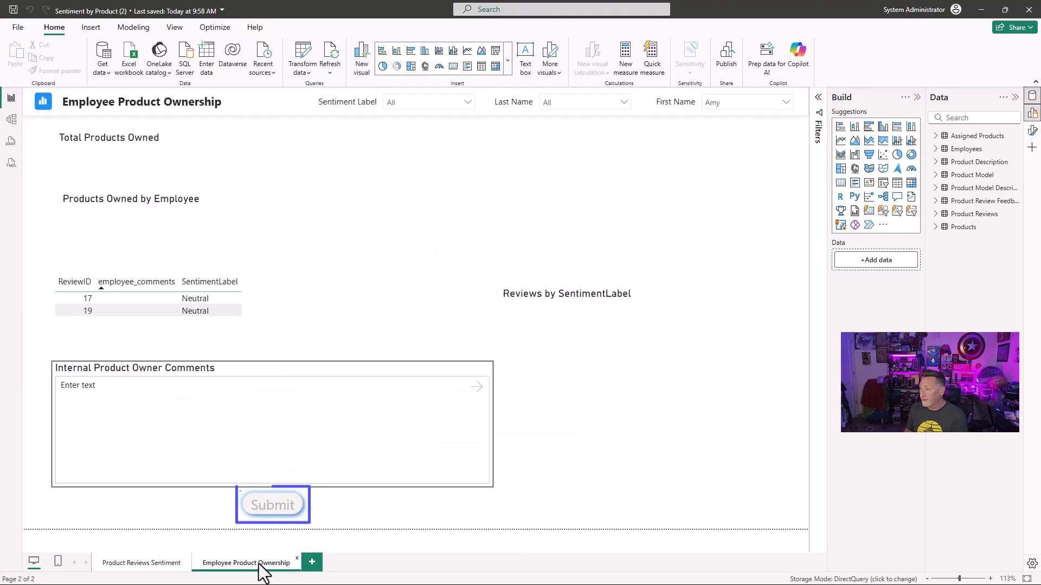
pyautogui.rightClick(277, 515)
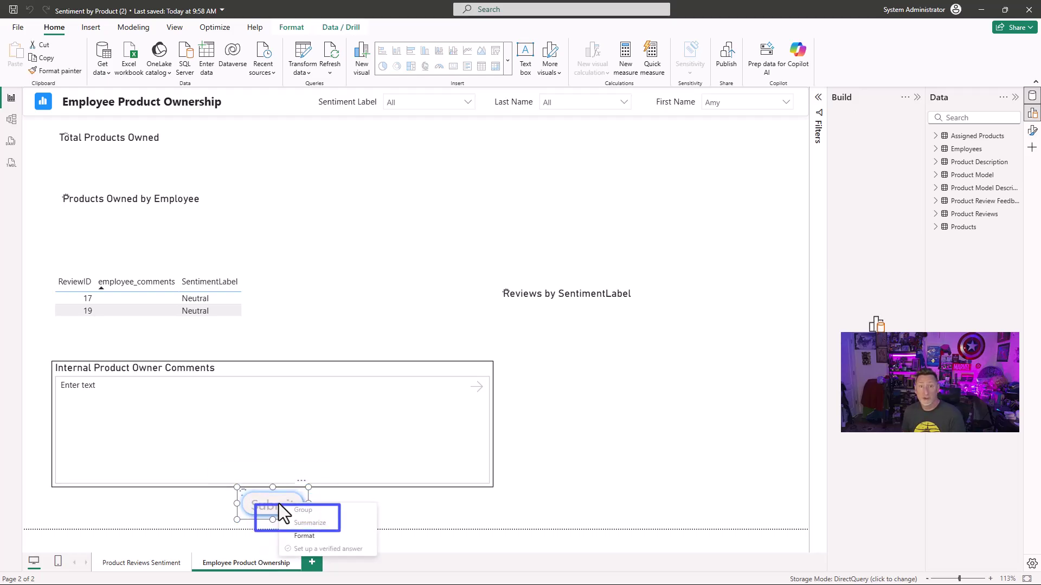
pyautogui.click(308, 539)
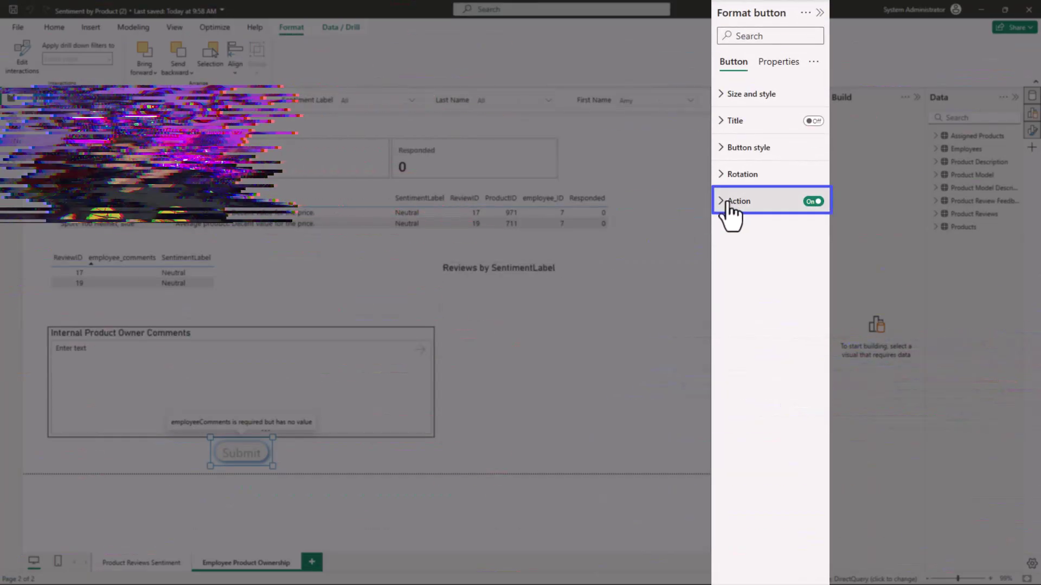
pyautogui.click(729, 202)
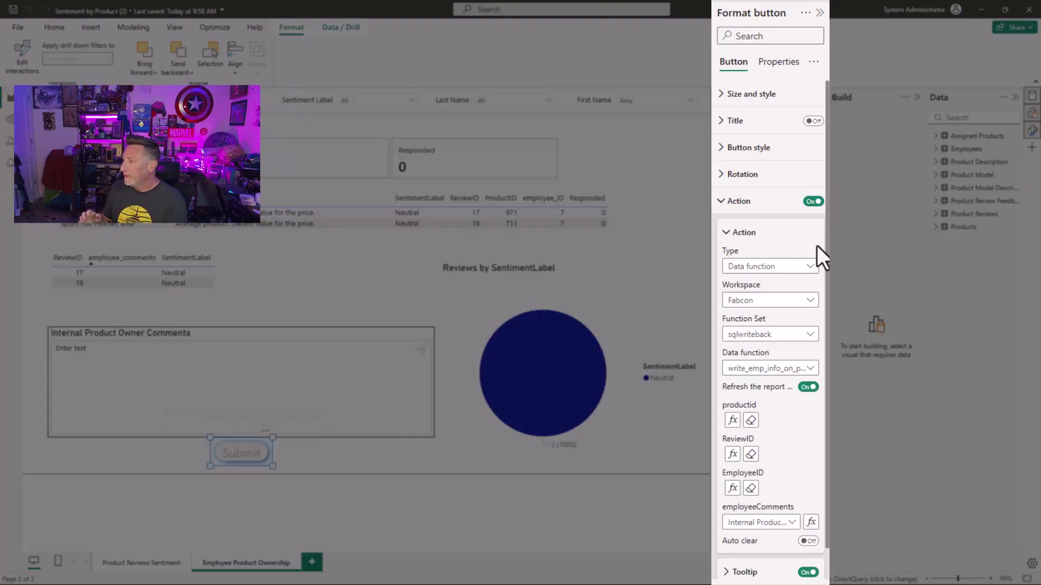
# Step: Set the action to workspace fabcon Vienna 2025 test, function set sqlwriteback, function write_emp_info_on_product_Review
pyautogui.scroll(-2, 818, 267)
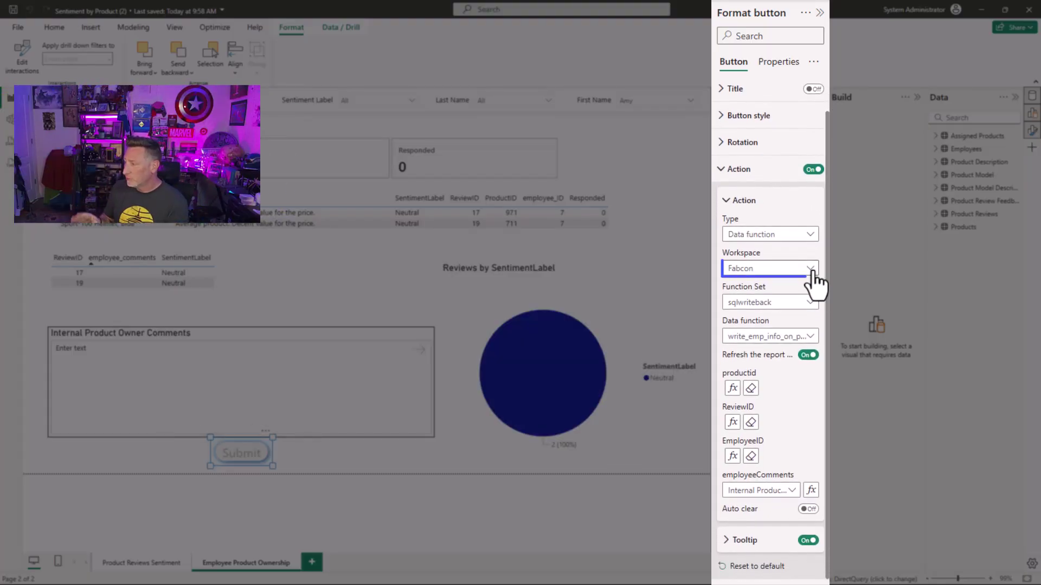
pyautogui.click(812, 270)
pyautogui.press('Down')
pyautogui.press('Down')
pyautogui.press('Down')
pyautogui.press('Down')
pyautogui.press('Down')
pyautogui.press('Down')
pyautogui.press('Down')
pyautogui.press('Down')
pyautogui.press('Down')
pyautogui.press('Down')
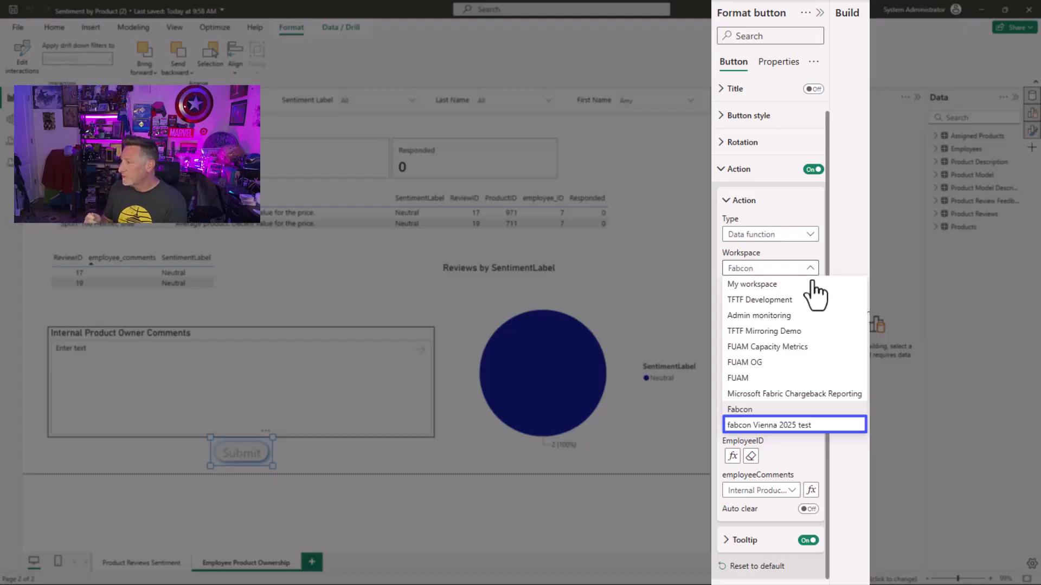
pyautogui.click(801, 412)
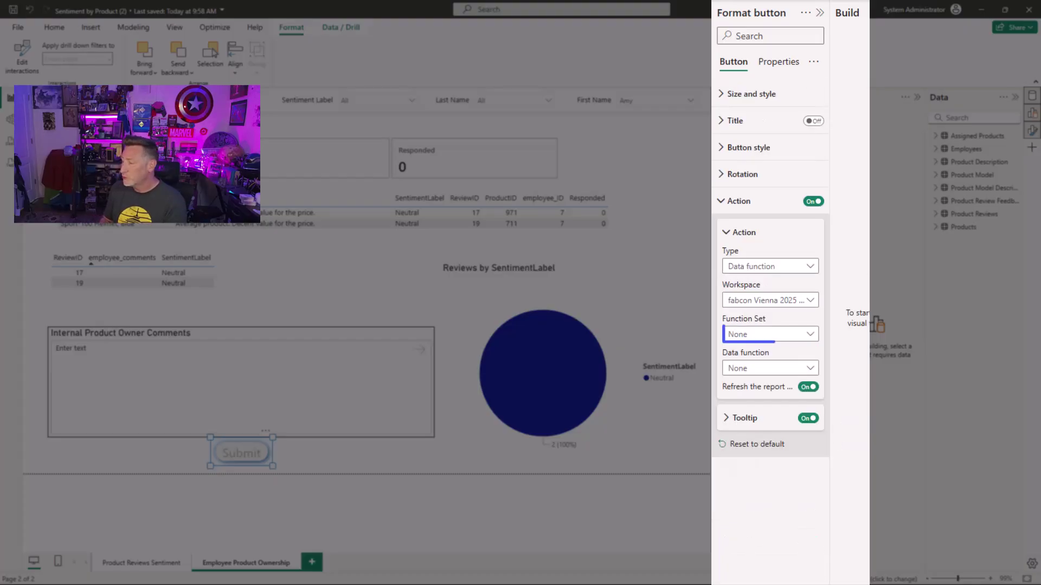
pyautogui.click(809, 342)
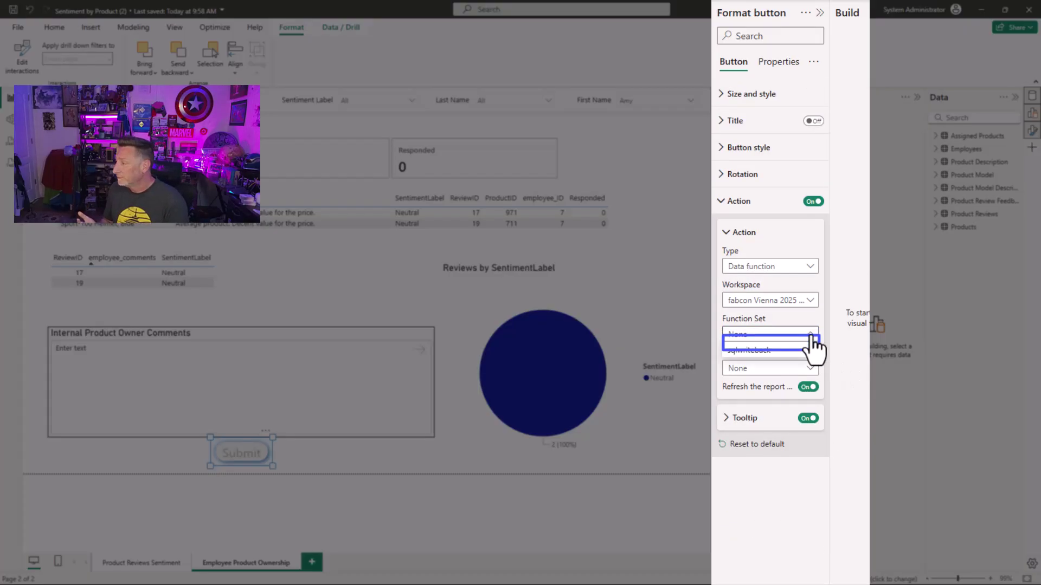
pyautogui.click(800, 351)
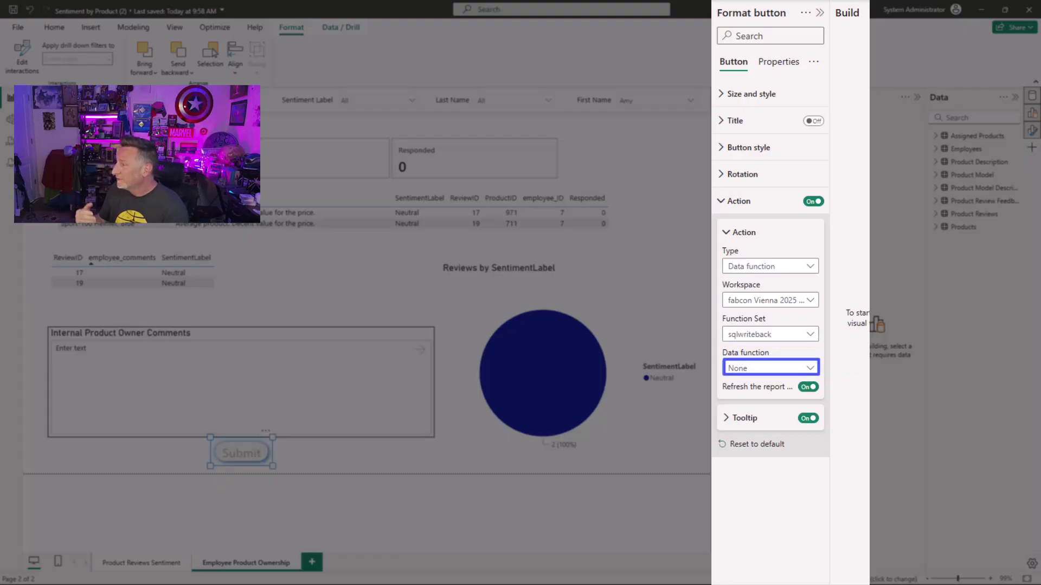
pyautogui.click(809, 368)
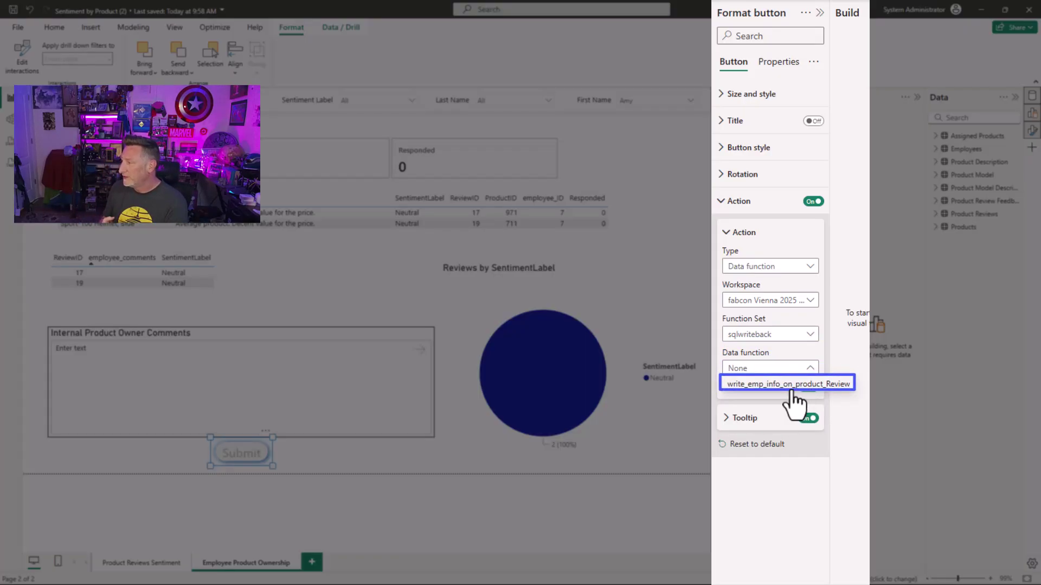
pyautogui.click(791, 386)
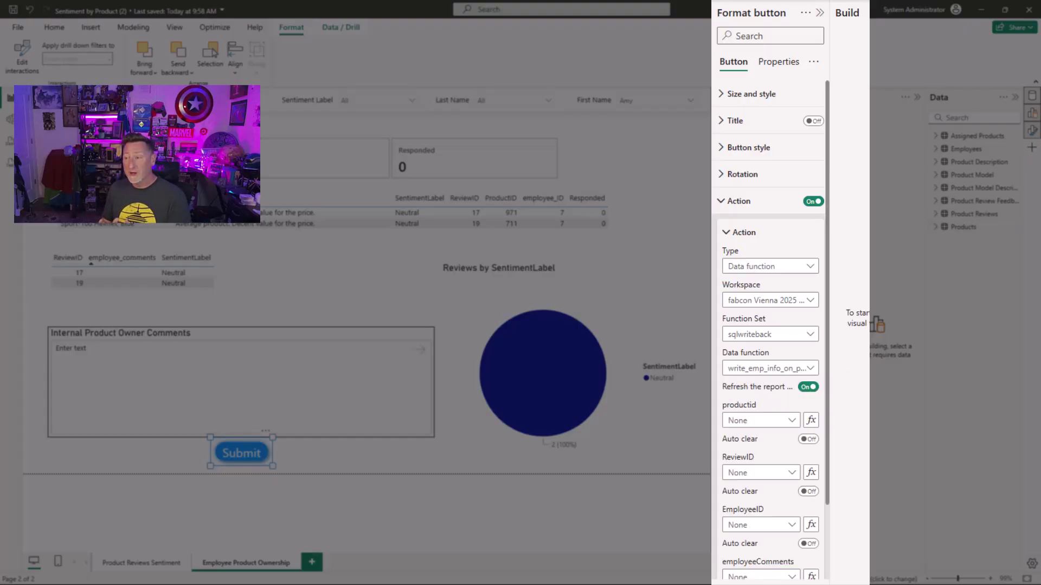
pyautogui.scroll(-3, 828, 339)
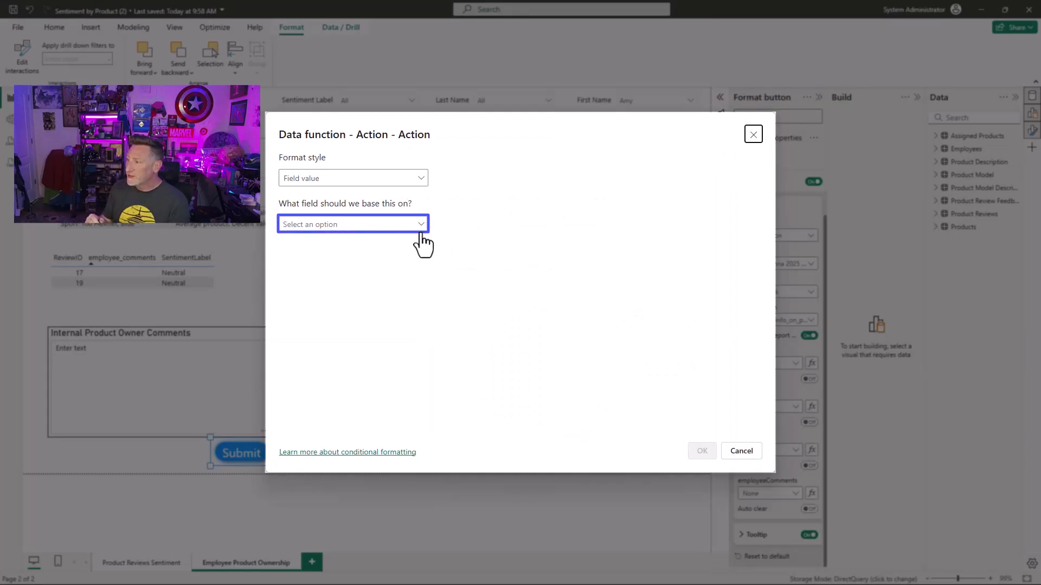
# Step: Set productid to the Maximum of Products ProductID
pyautogui.click(422, 225)
pyautogui.press('Down')
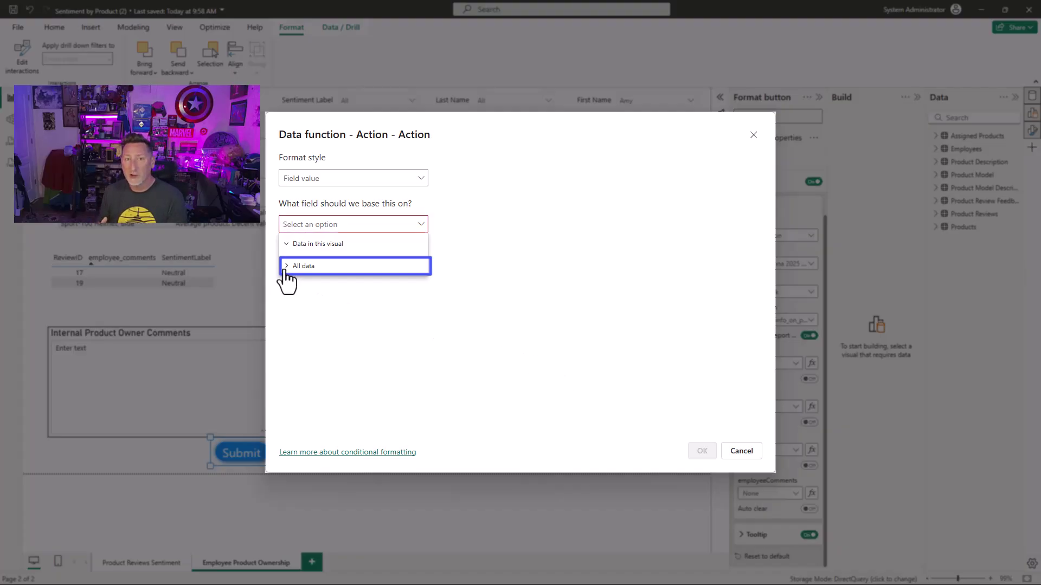
pyautogui.press('Right')
pyautogui.press('Down')
pyautogui.press('Down')
pyautogui.press('Down')
pyautogui.press('Down')
pyautogui.press('Down')
pyautogui.press('Down')
pyautogui.press('Down')
pyautogui.press('Down')
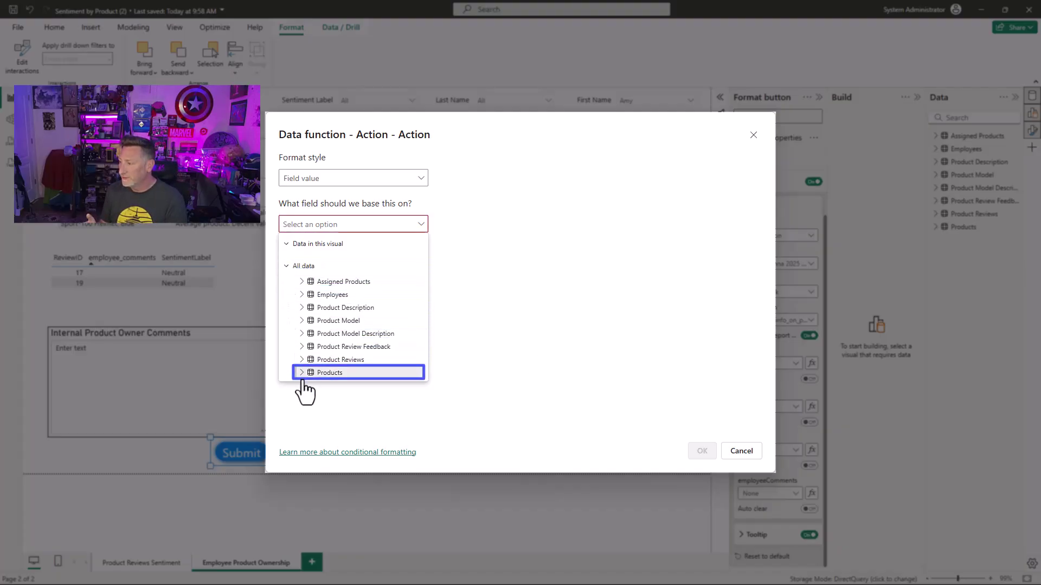
pyautogui.click(301, 379)
pyautogui.moveTo(421, 294); pyautogui.dragTo(417, 334)
pyautogui.click(369, 339)
pyautogui.click(658, 224)
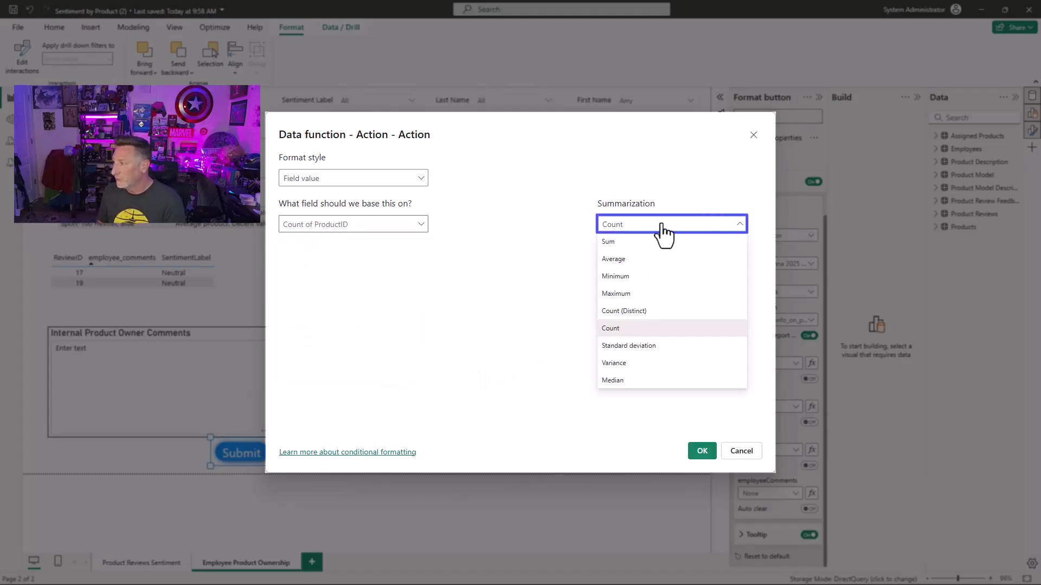
pyautogui.click(645, 293)
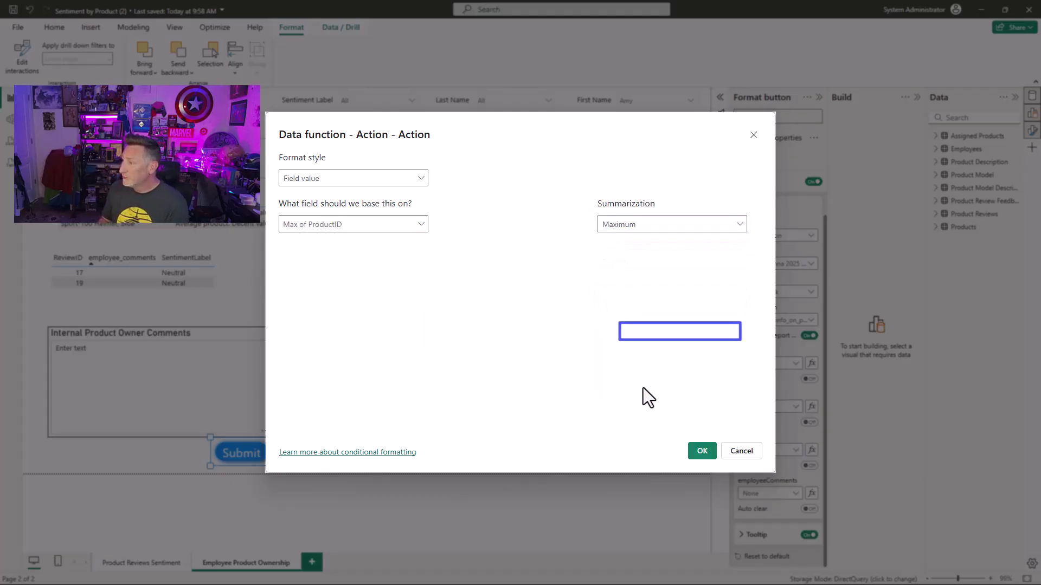
pyautogui.click(702, 452)
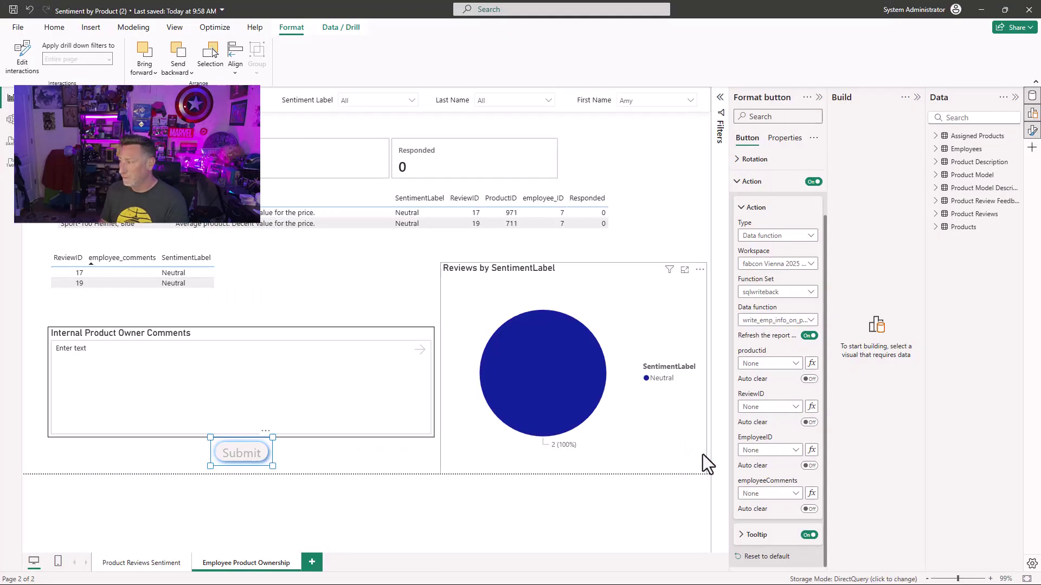
# Step: Set ReviewID to the Maximum of Product Reviews ReviewID
pyautogui.click(813, 407)
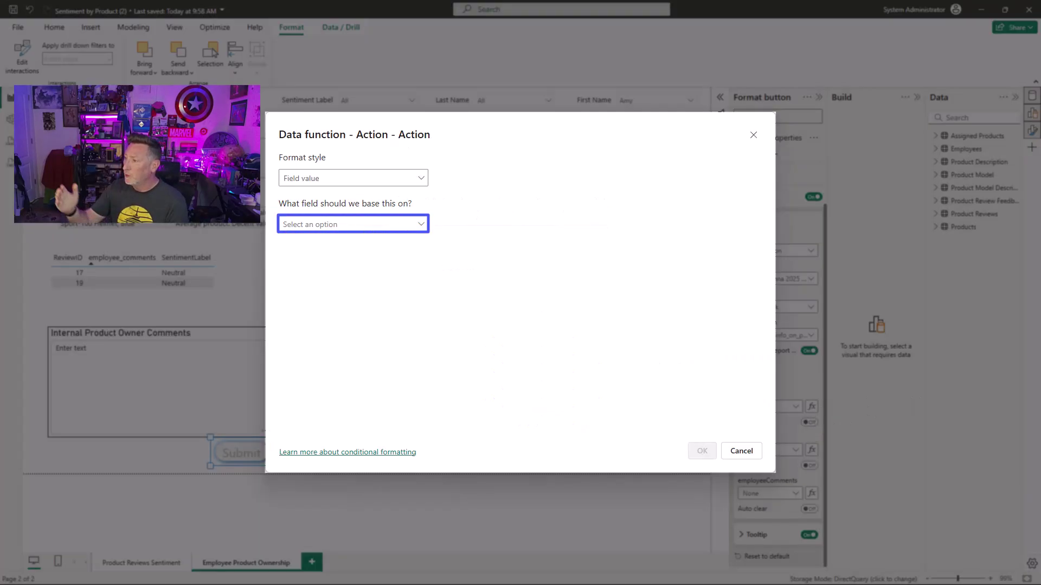
pyautogui.click(420, 227)
pyautogui.click(302, 245)
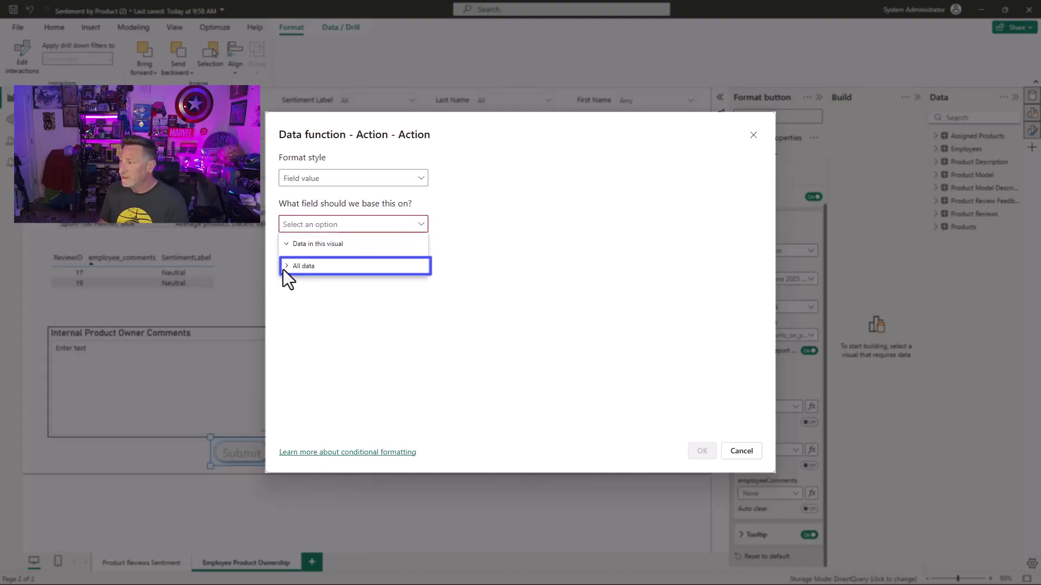
pyautogui.click(286, 267)
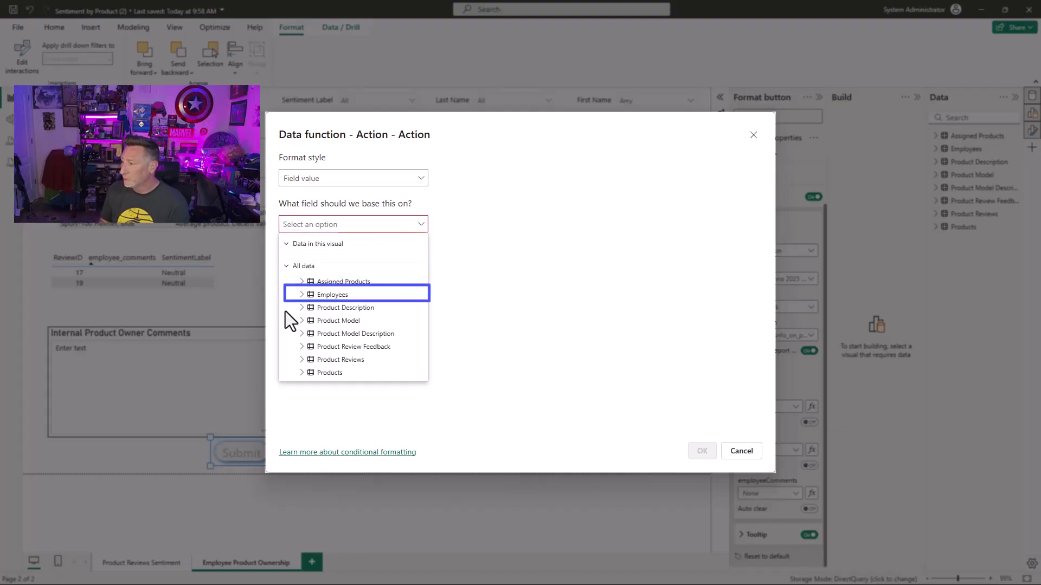
pyautogui.click(302, 359)
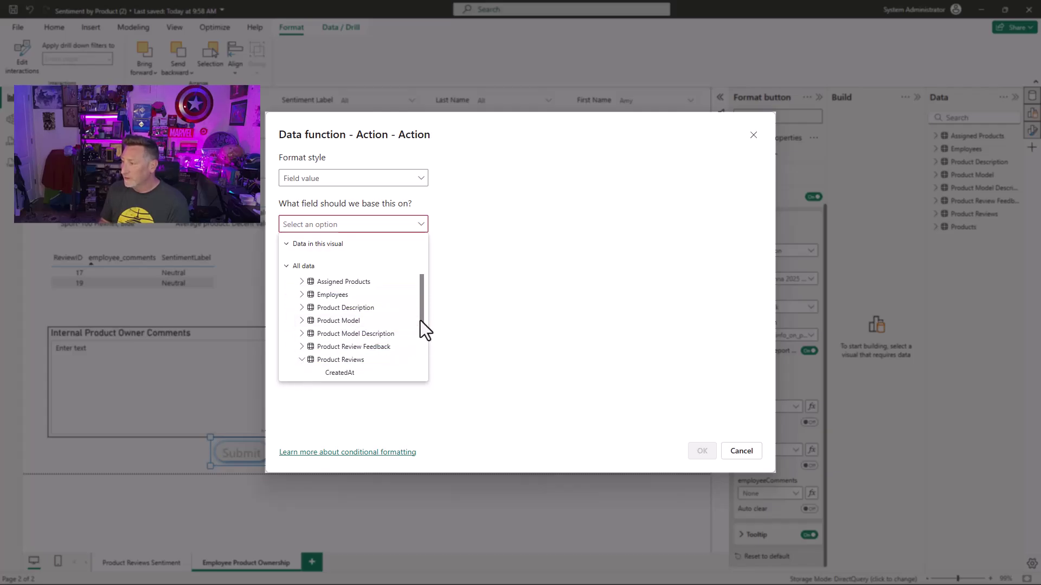
pyautogui.moveTo(421, 321); pyautogui.dragTo(420, 366)
pyautogui.click(353, 324)
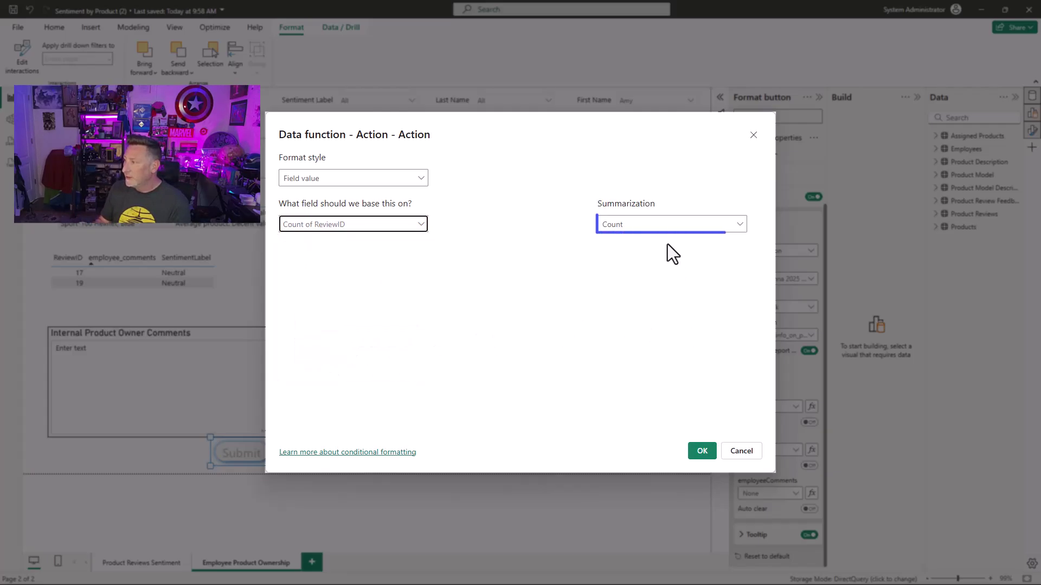
pyautogui.click(669, 228)
pyautogui.click(645, 295)
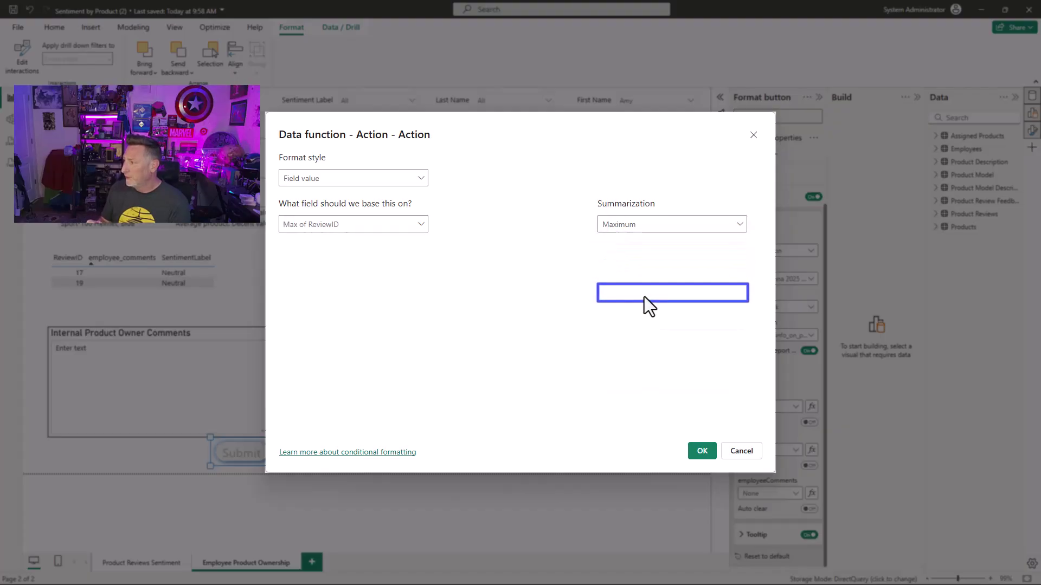
pyautogui.click(701, 451)
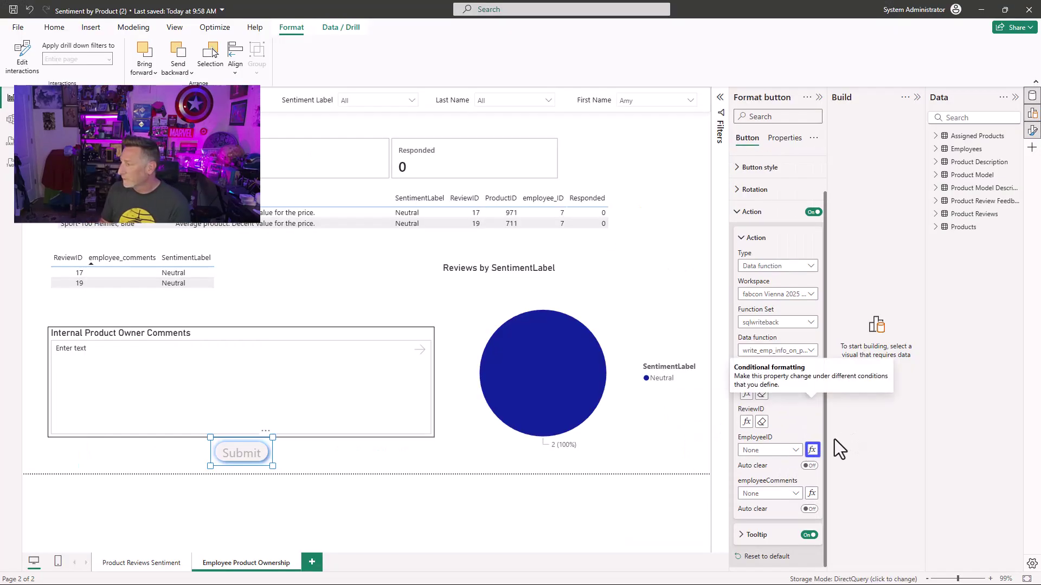
# Step: Set EmployeeID to Maximum Employees employee_ID and employeeComments to Internal Product Owner Comments
pyautogui.click(812, 452)
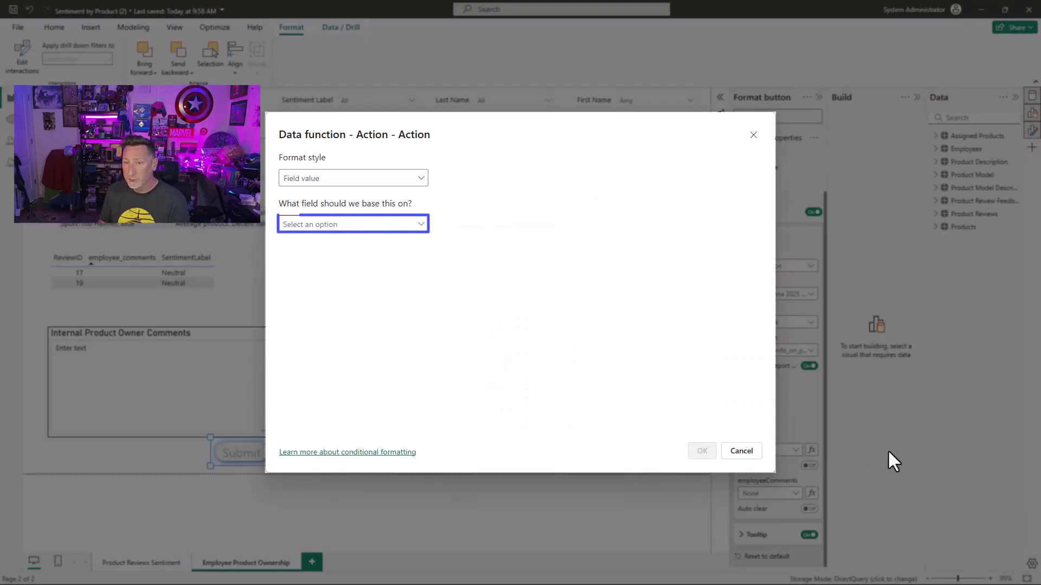
pyautogui.click(418, 226)
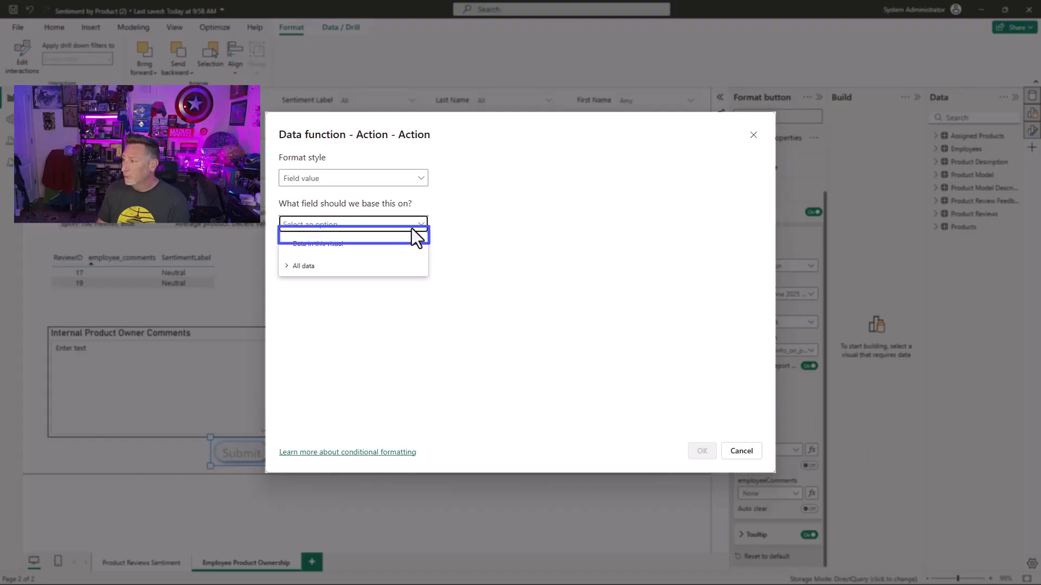
pyautogui.click(286, 266)
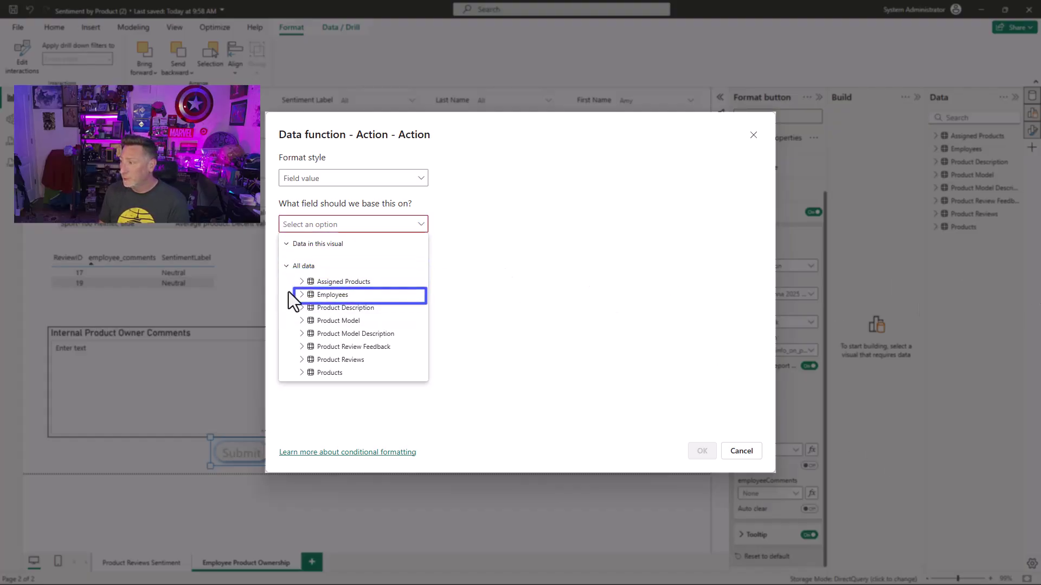
pyautogui.click(301, 295)
pyautogui.click(365, 307)
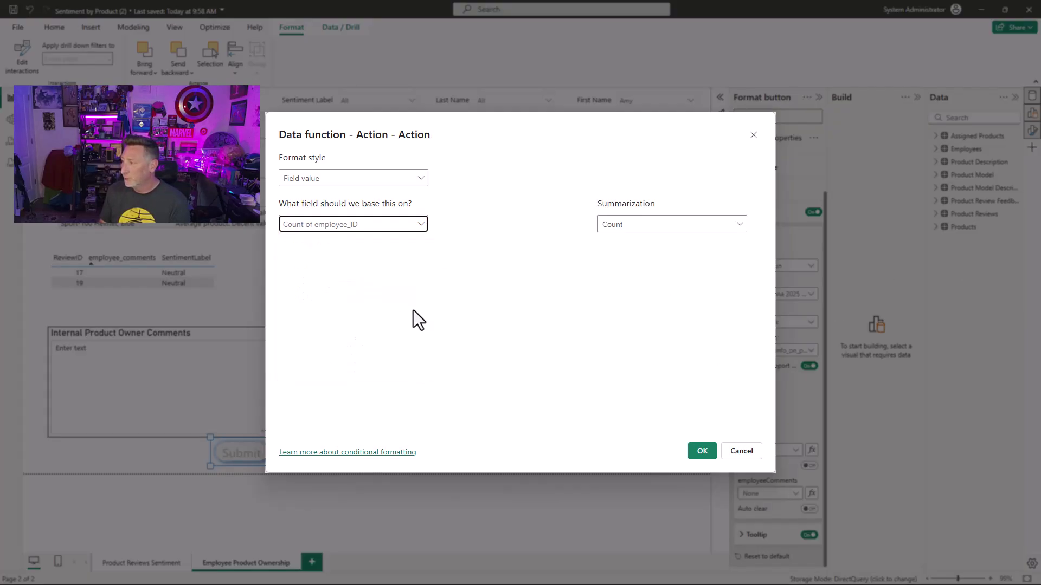
pyautogui.click(696, 223)
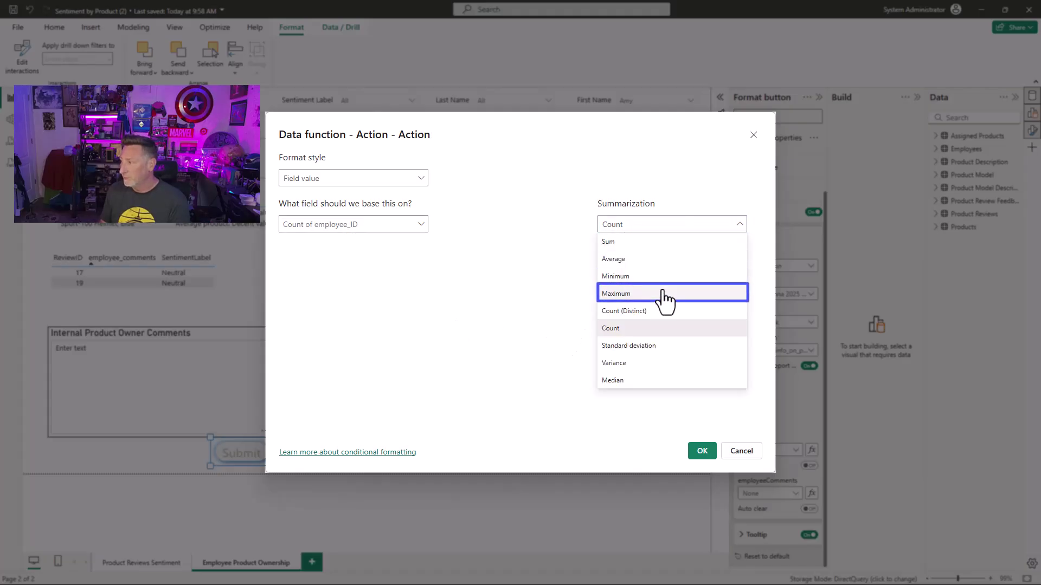
pyautogui.click(662, 293)
pyautogui.click(708, 450)
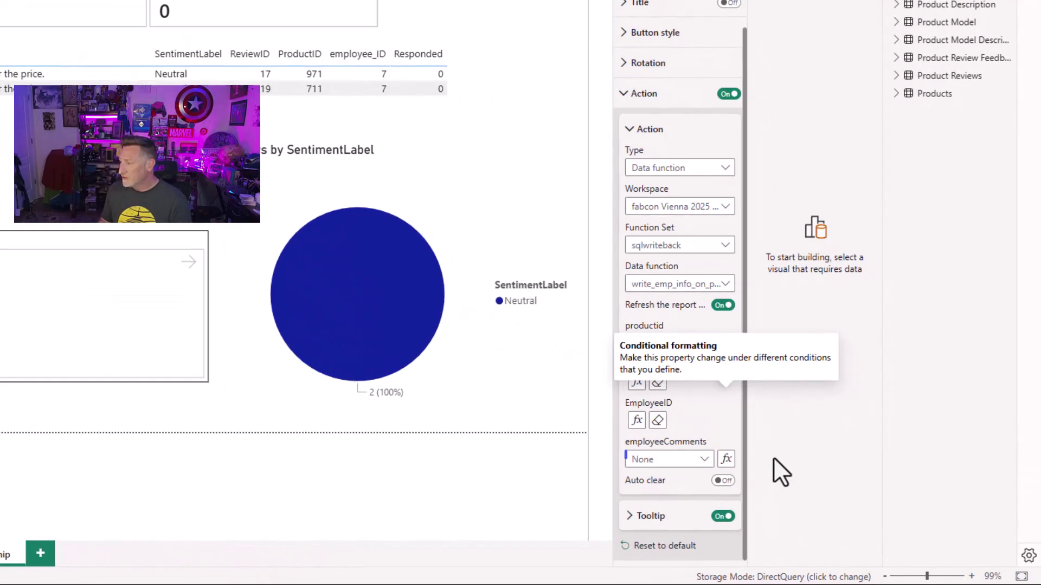
pyautogui.click(701, 465)
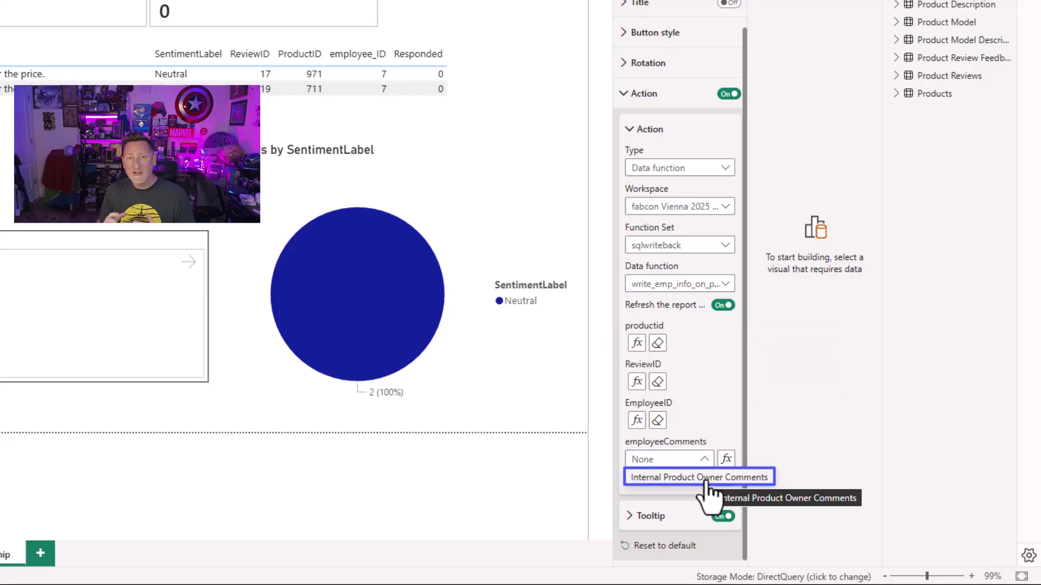
pyautogui.click(704, 478)
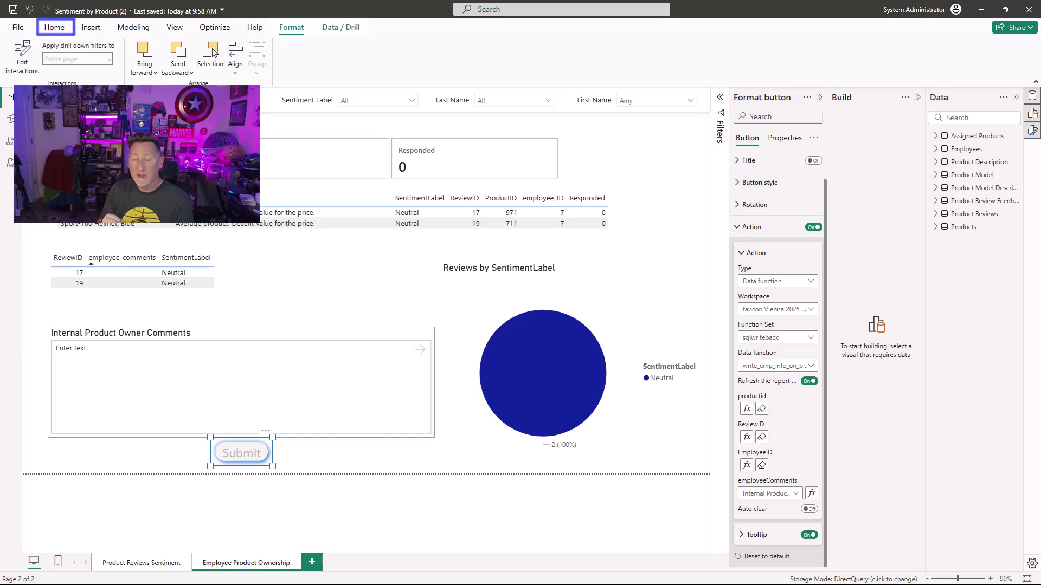
# Step: Save the report and publish it to the fabcon Vienna 2025 test workspace
pyautogui.click(54, 27)
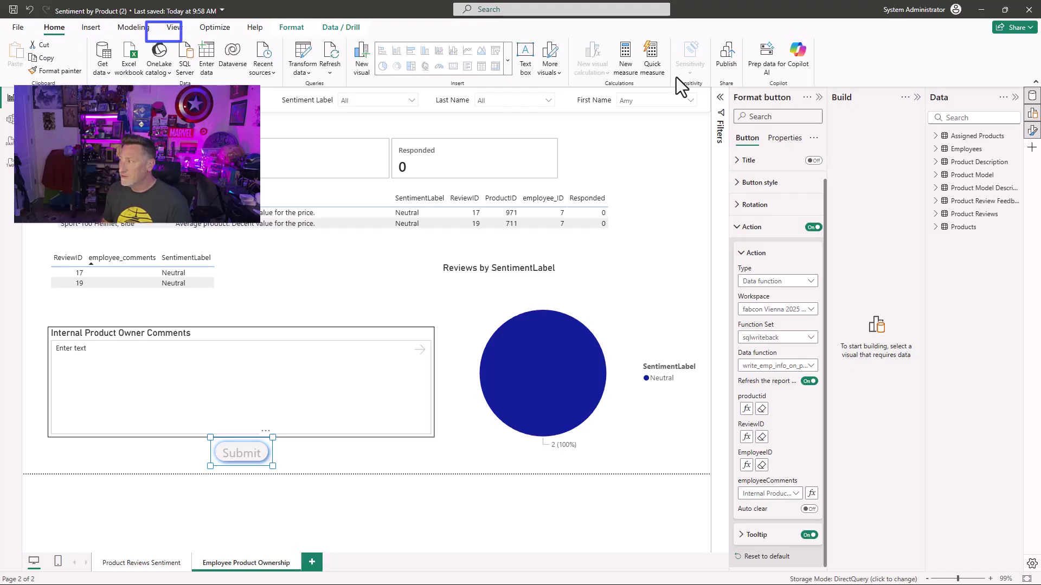
pyautogui.click(729, 60)
pyautogui.click(577, 317)
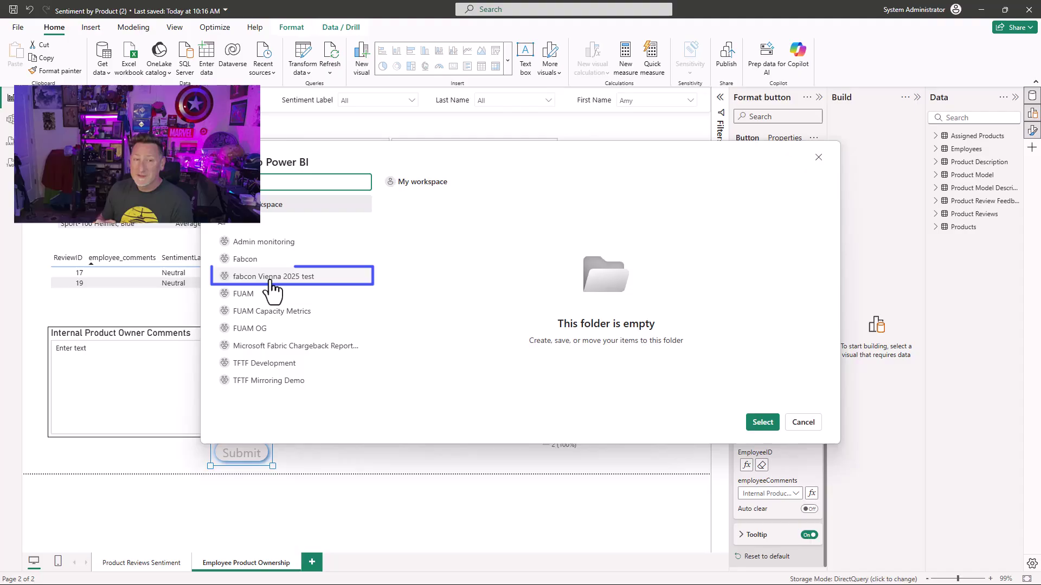
pyautogui.click(274, 276)
pyautogui.click(763, 422)
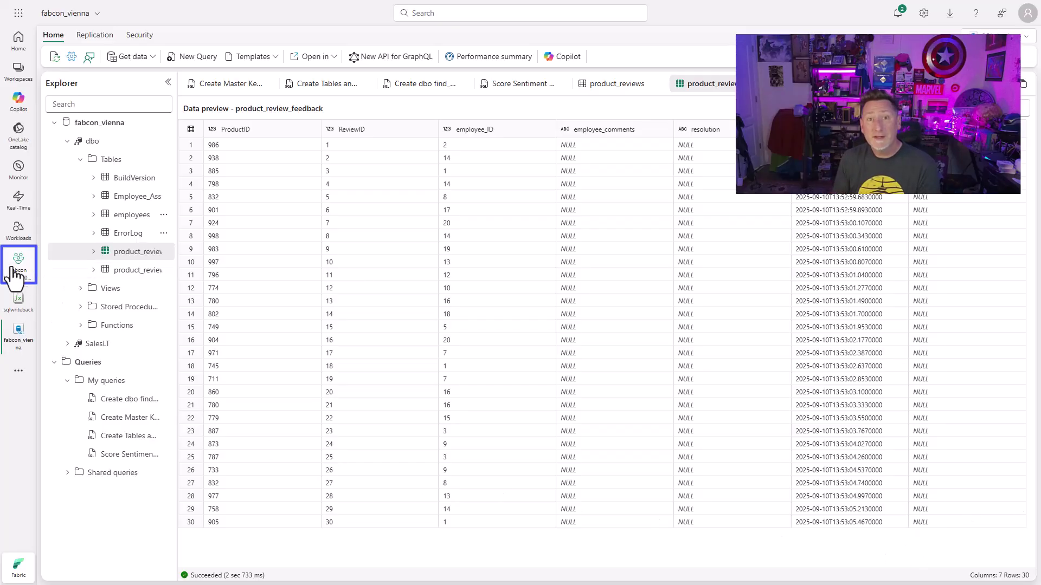
# Step: Open the settings of the Sentiment by Product (2) semantic model
pyautogui.click(16, 266)
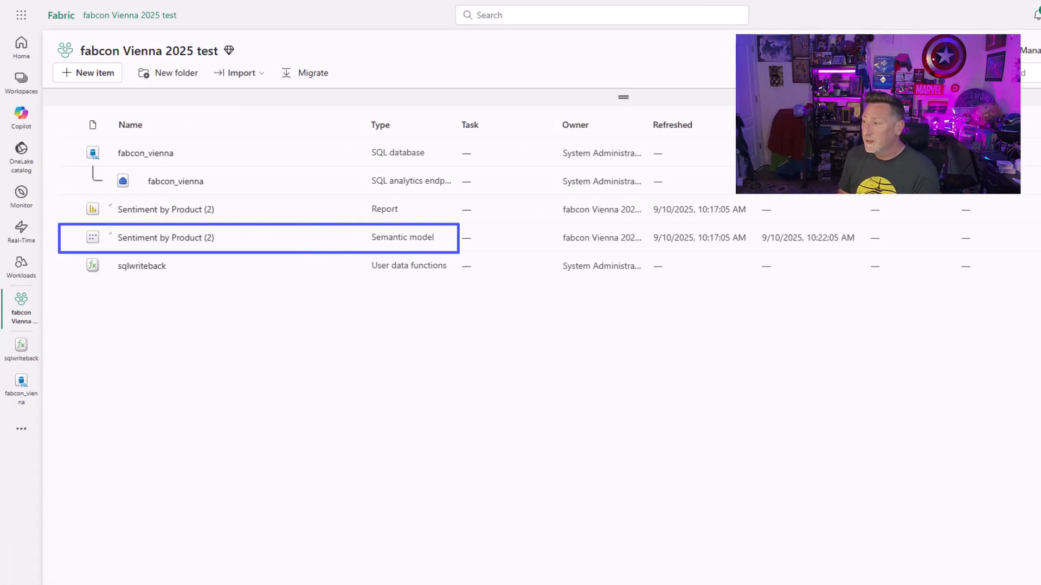
pyautogui.click(163, 246)
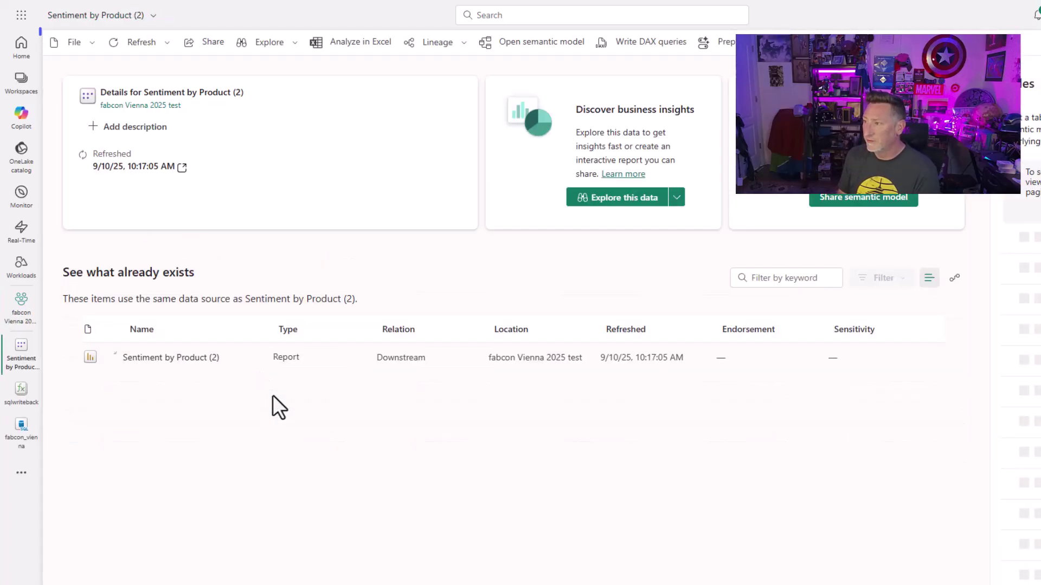
pyautogui.click(85, 47)
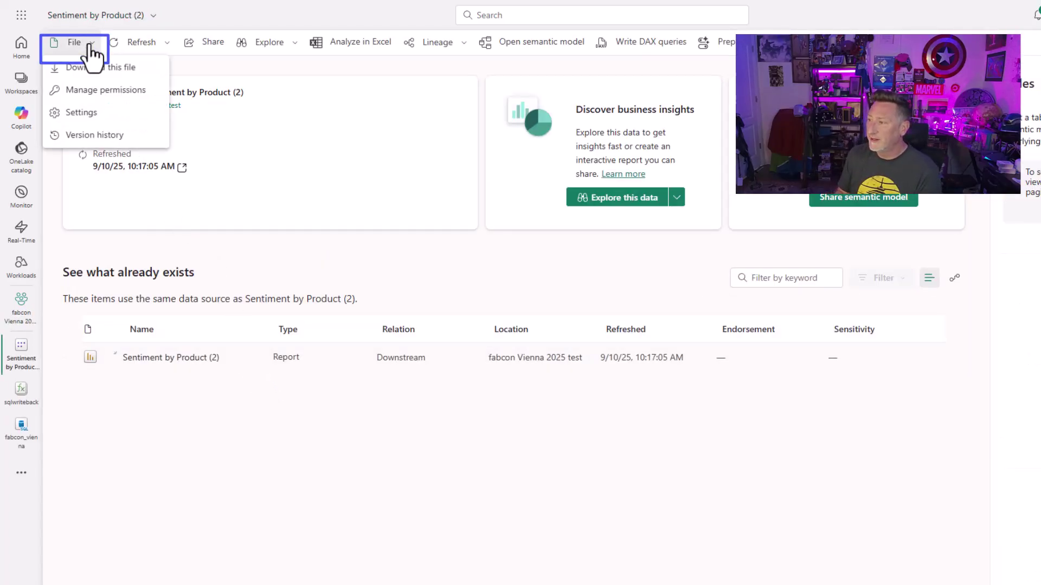
pyautogui.click(80, 114)
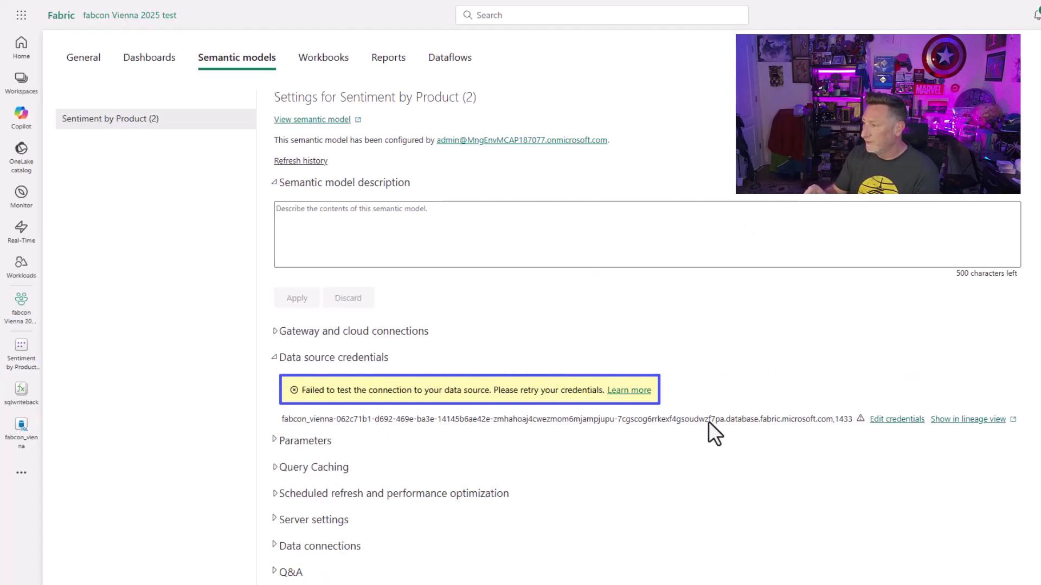
# Step: Set credentials to OAuth2, privacy None, viewers using own identities, then open the Sentiment by Product (2) report
pyautogui.click(897, 419)
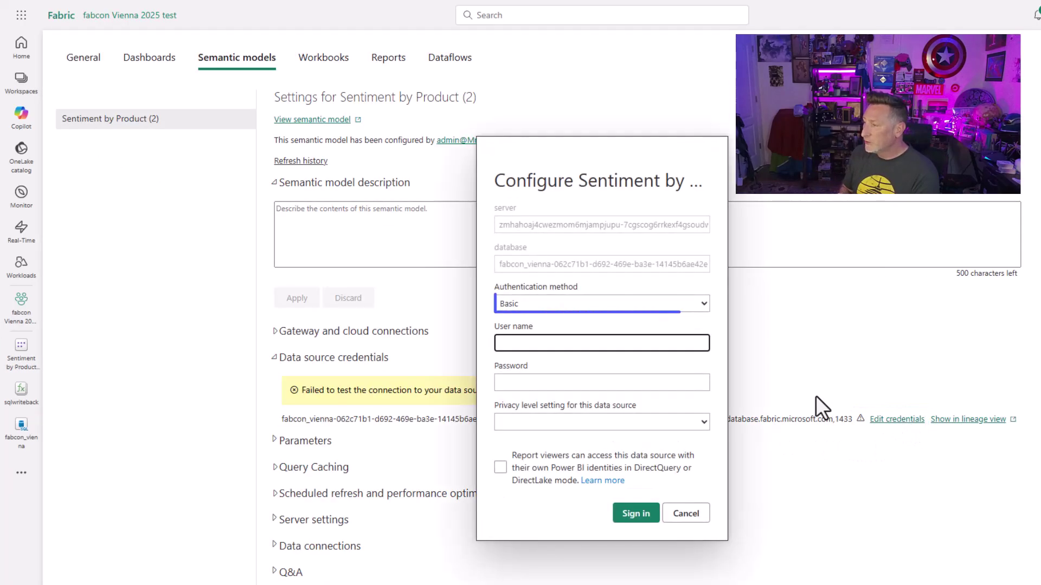
pyautogui.click(700, 304)
pyautogui.click(623, 334)
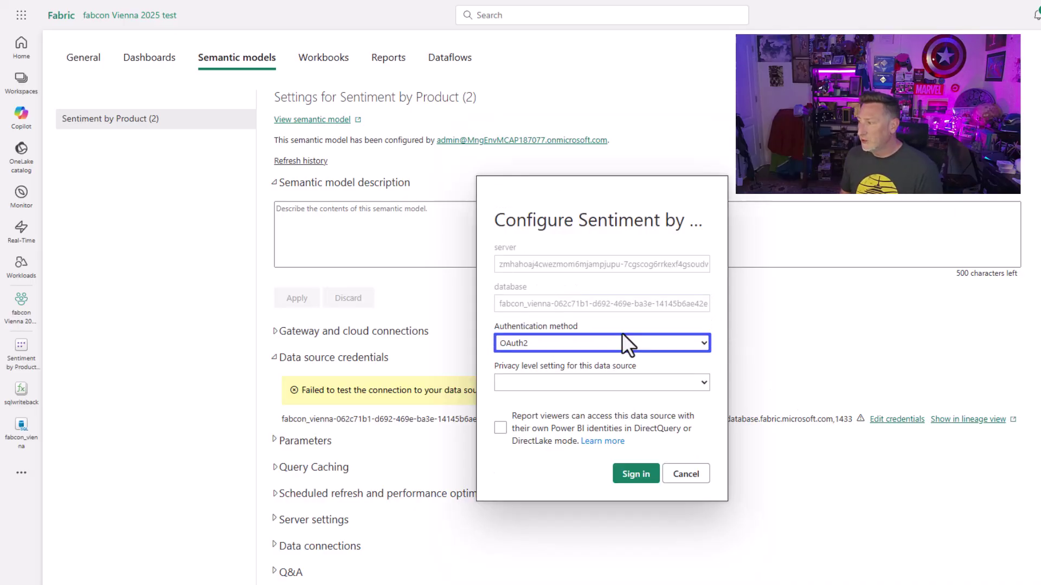
pyautogui.click(691, 383)
pyautogui.click(611, 398)
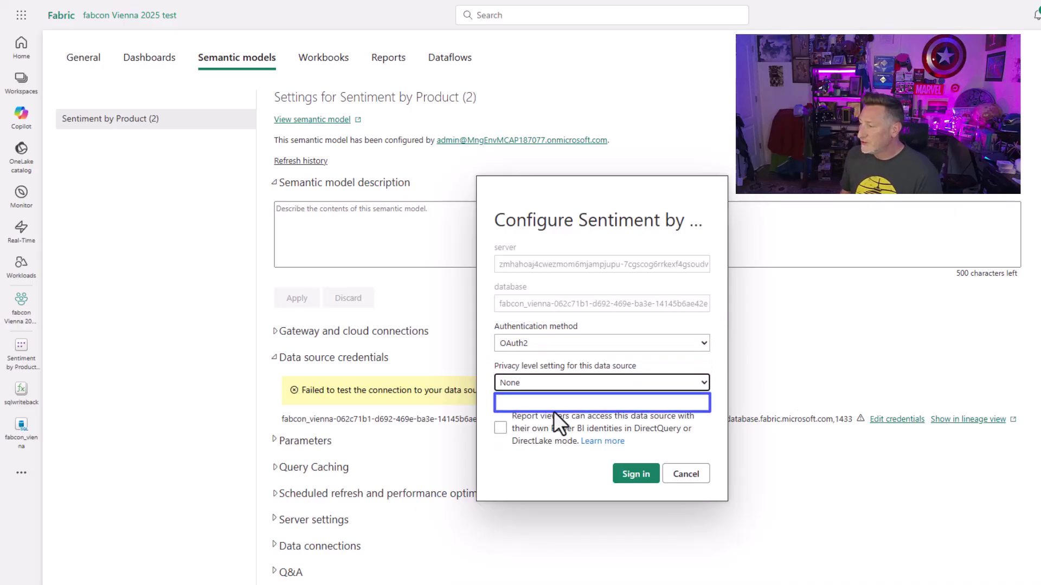
pyautogui.click(499, 428)
pyautogui.click(636, 477)
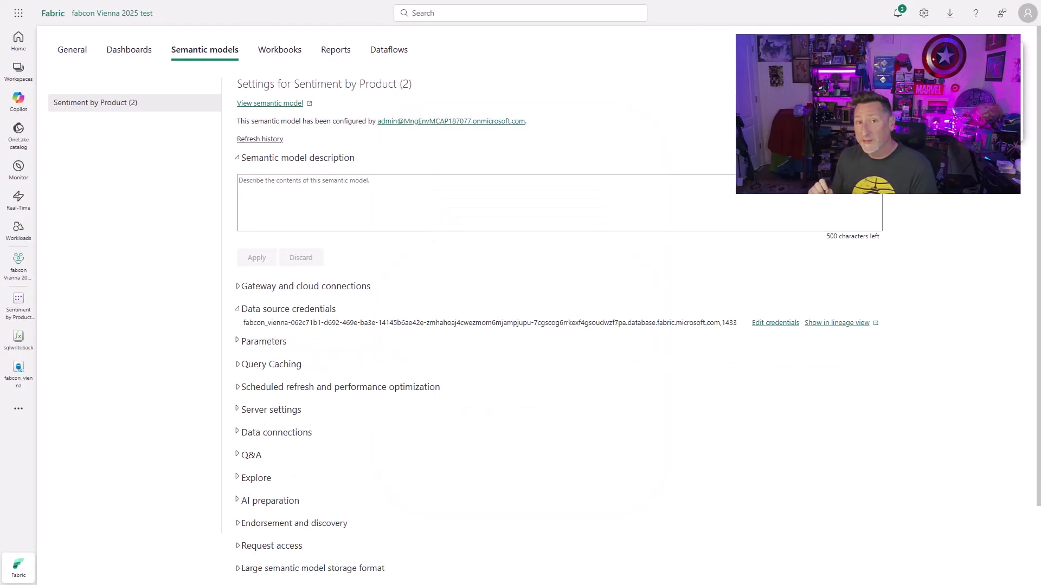
pyautogui.click(32, 260)
pyautogui.click(124, 182)
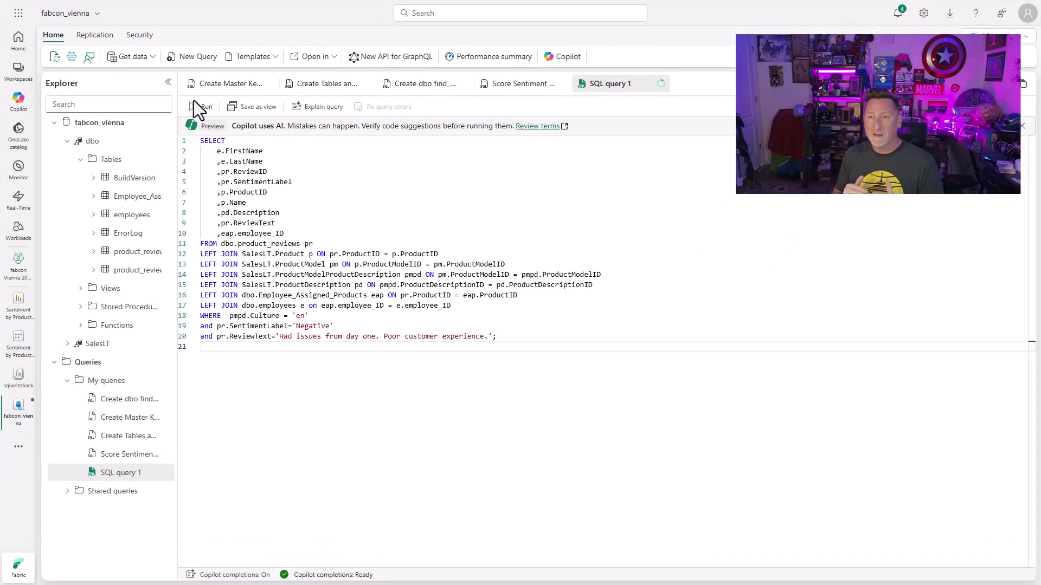
# Step: Run the negative-review lookup query in the SQL query editor
pyautogui.click(202, 107)
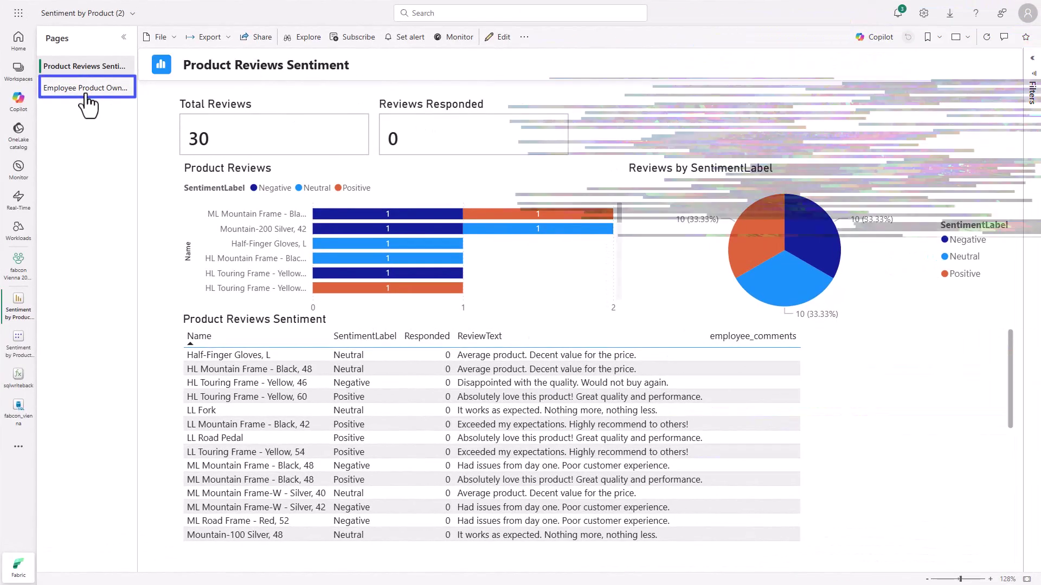
# Step: Filter Employee Product Ownership to one employee's first name and select the ML Road Frame - Red, 52 review
pyautogui.click(84, 89)
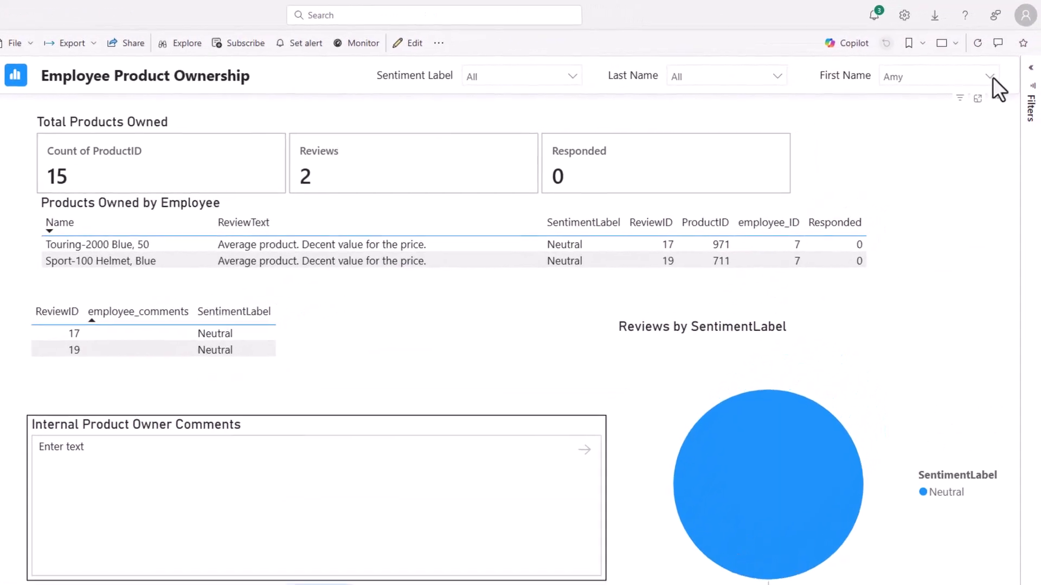
pyautogui.click(996, 67)
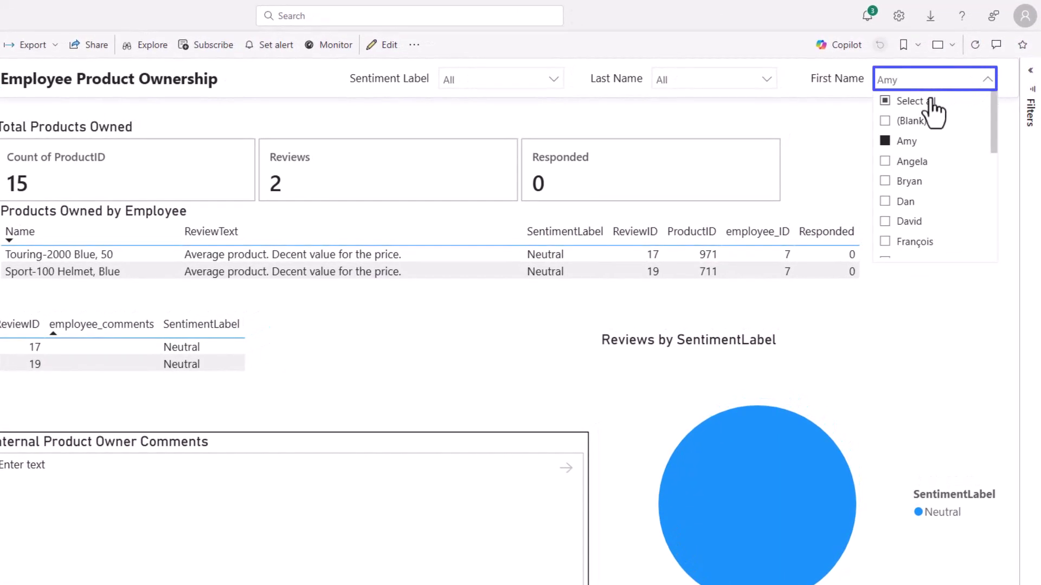
pyautogui.click(916, 101)
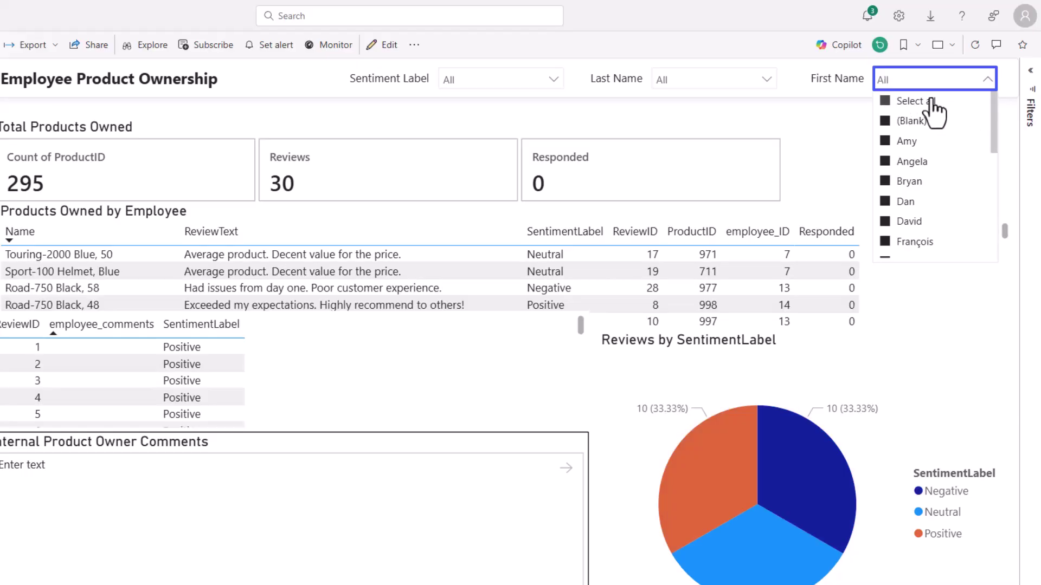
pyautogui.moveTo(997, 117); pyautogui.dragTo(1002, 226)
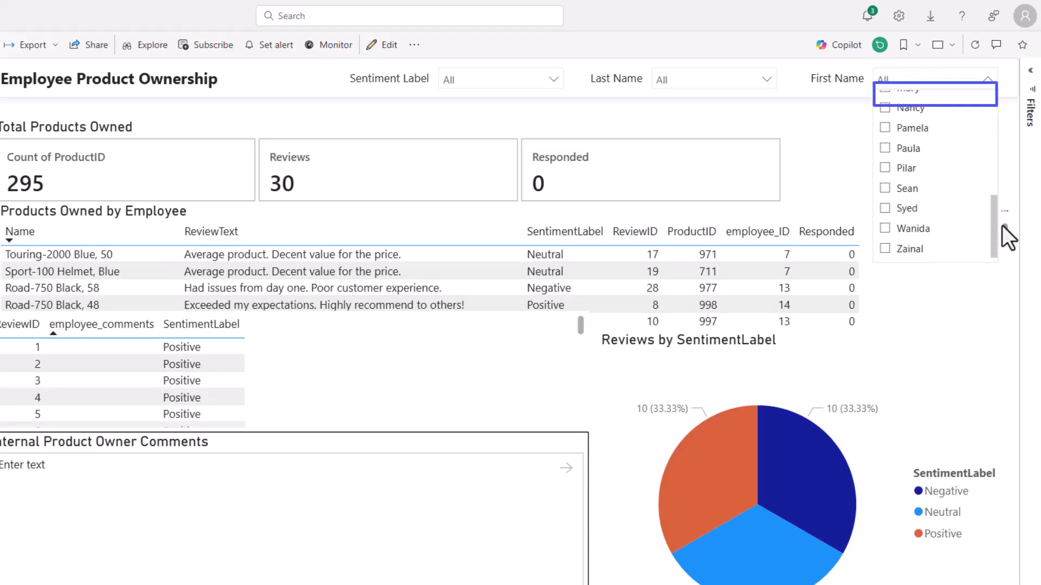
pyautogui.click(886, 190)
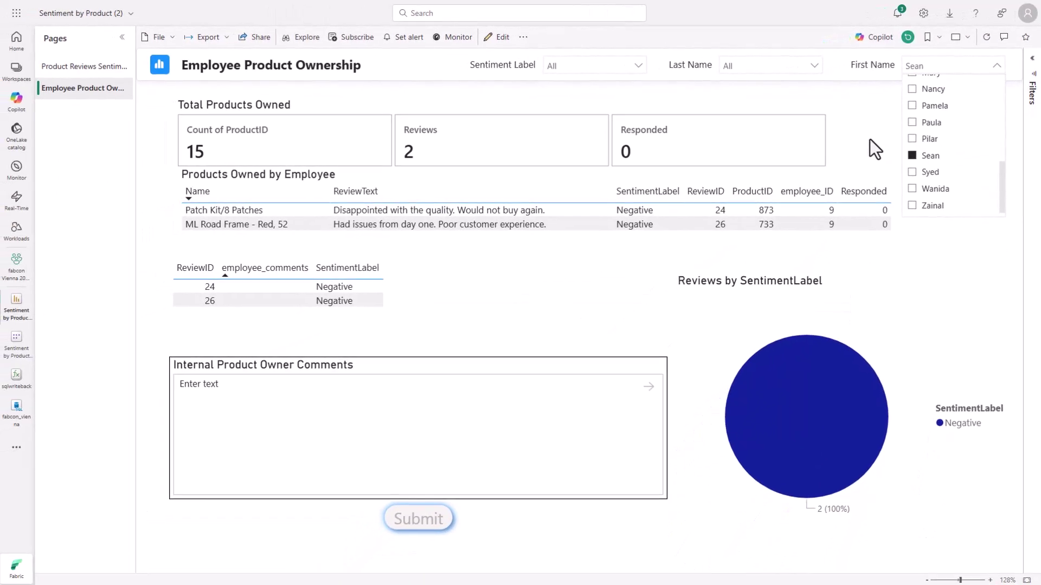
pyautogui.click(872, 142)
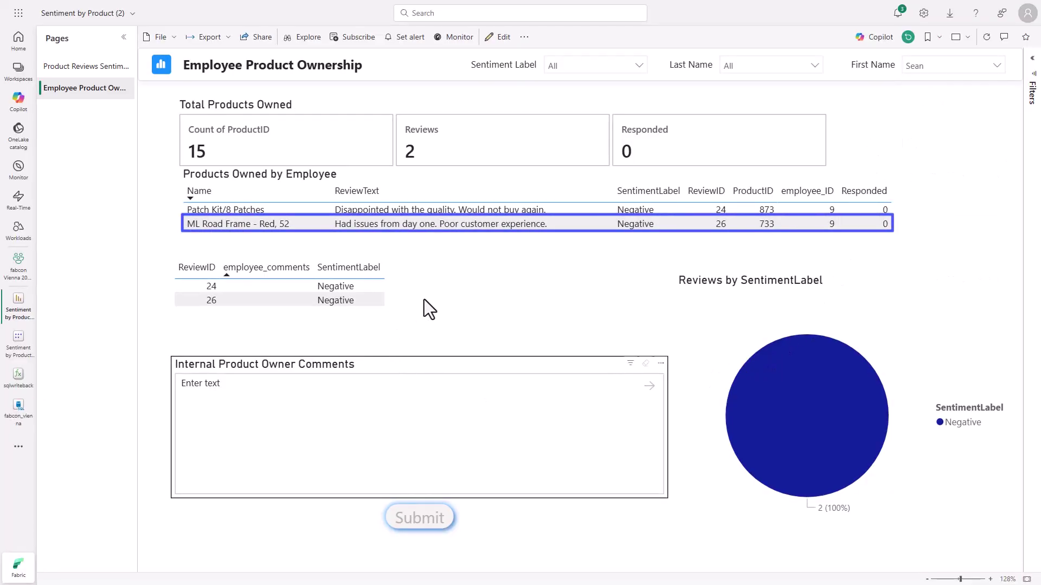
pyautogui.click(450, 229)
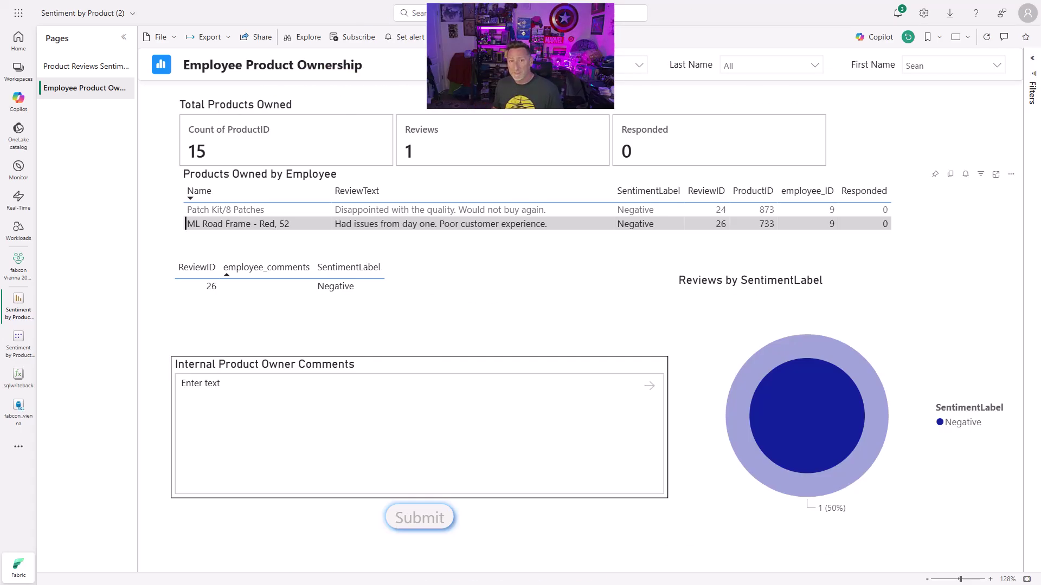
# Step: Enter a follow-up comment in Internal Product Owner Comments and submit it for review 26
pyautogui.click(419, 405)
pyautogui.write('Thi')
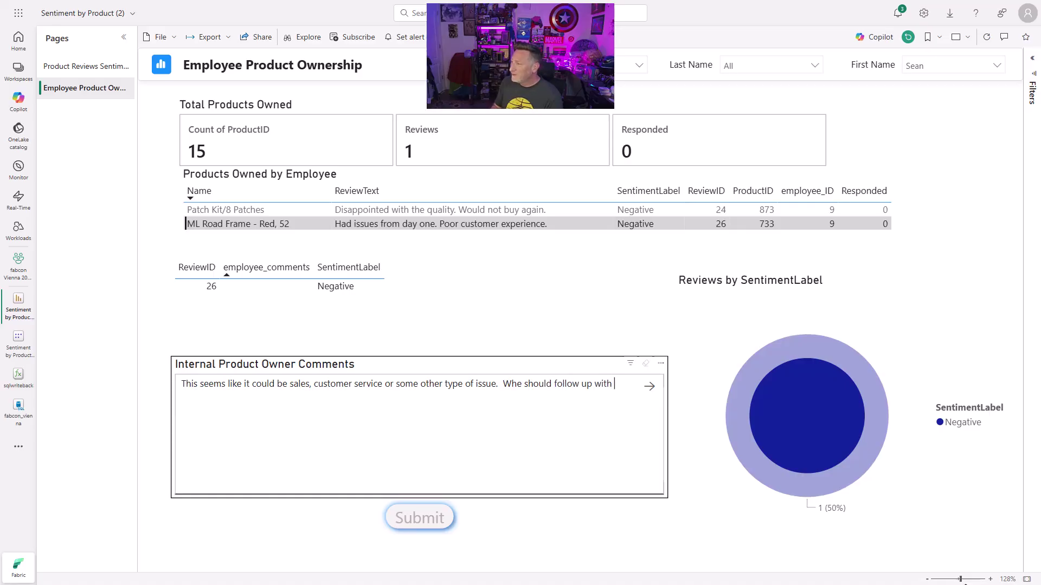
pyautogui.write('he customer to see where the problem is and loop in addtional teams')
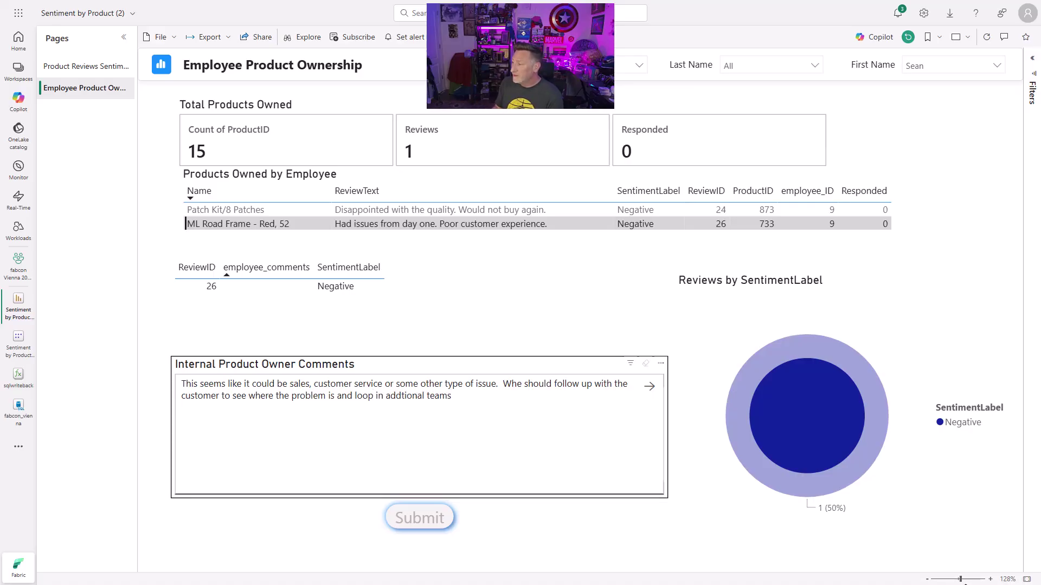
pyautogui.write('ed on the response.')
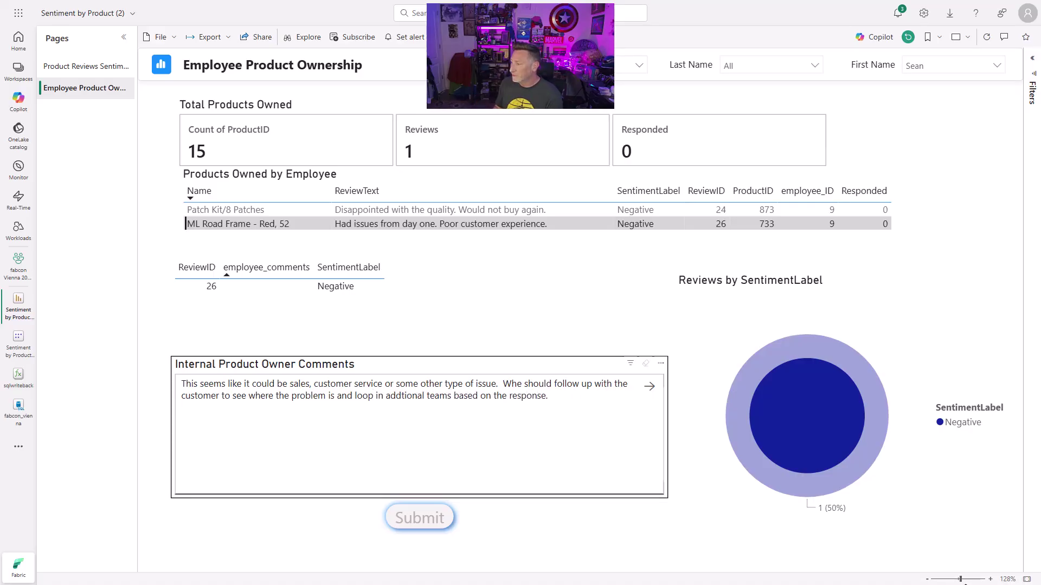
pyautogui.click(425, 521)
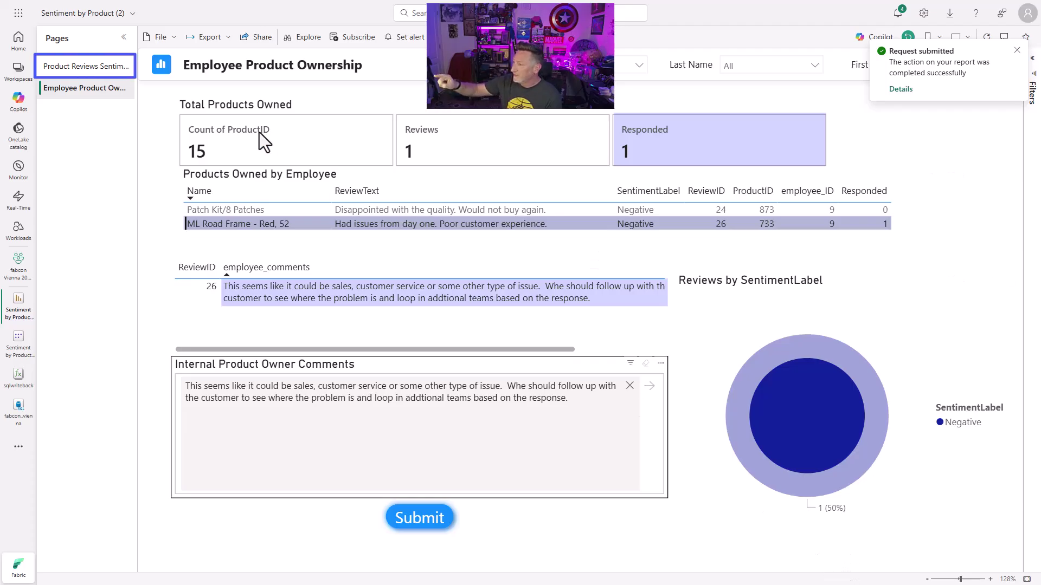
# Step: Filter the Product Reviews Sentiment page to Negative reviews and scroll the table to employee_comments
pyautogui.click(57, 67)
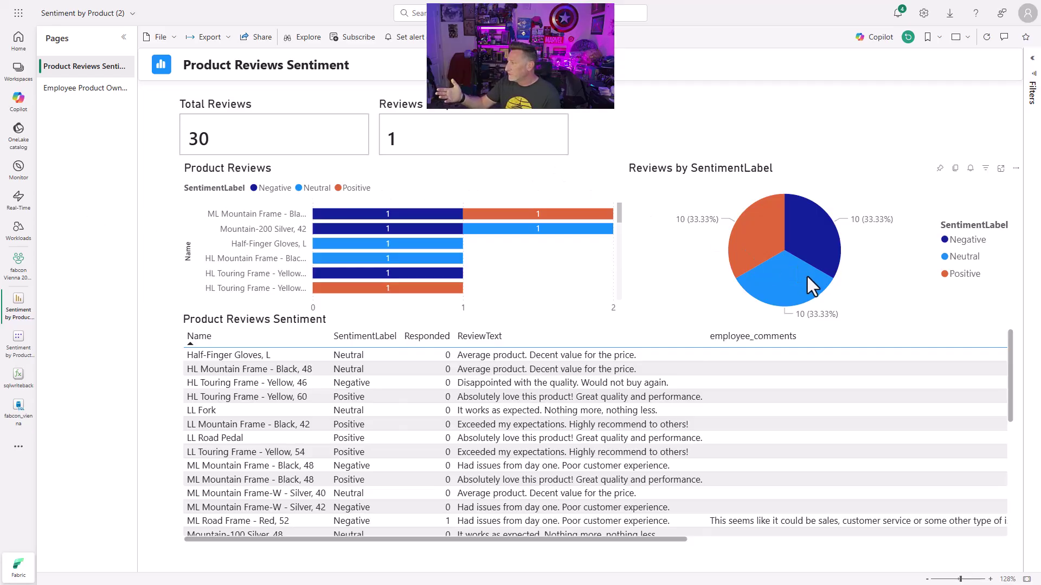
pyautogui.click(819, 244)
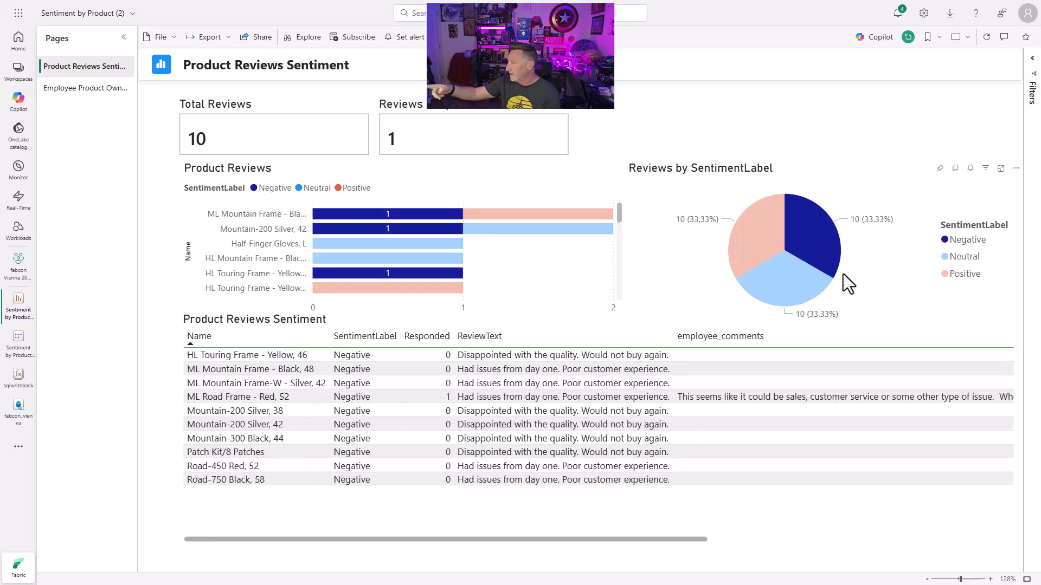
pyautogui.moveTo(655, 542)
pyautogui.mouseDown()
pyautogui.moveTo(971, 533)
pyautogui.moveTo(648, 559)
pyautogui.mouseUp()
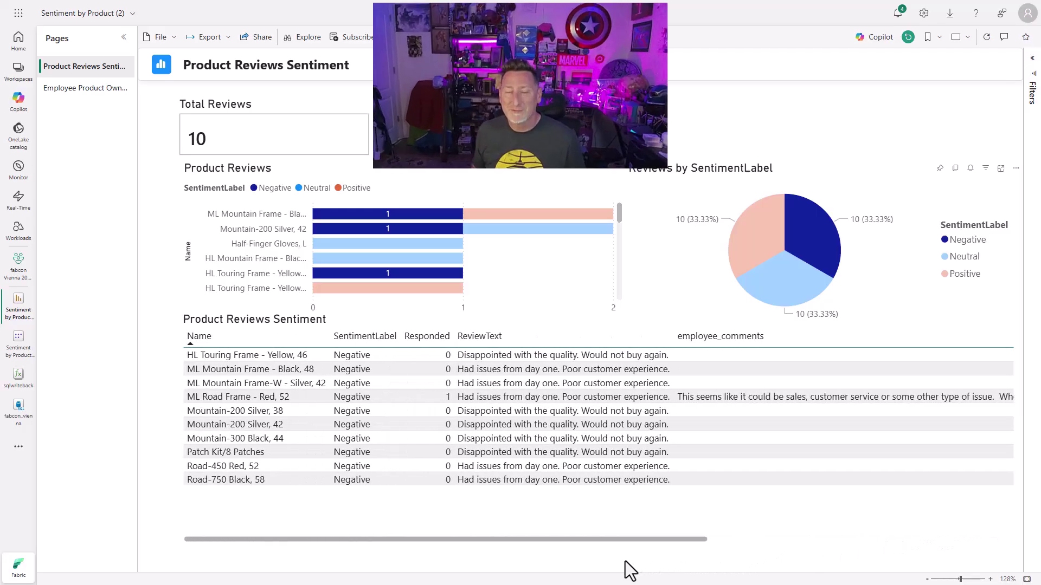